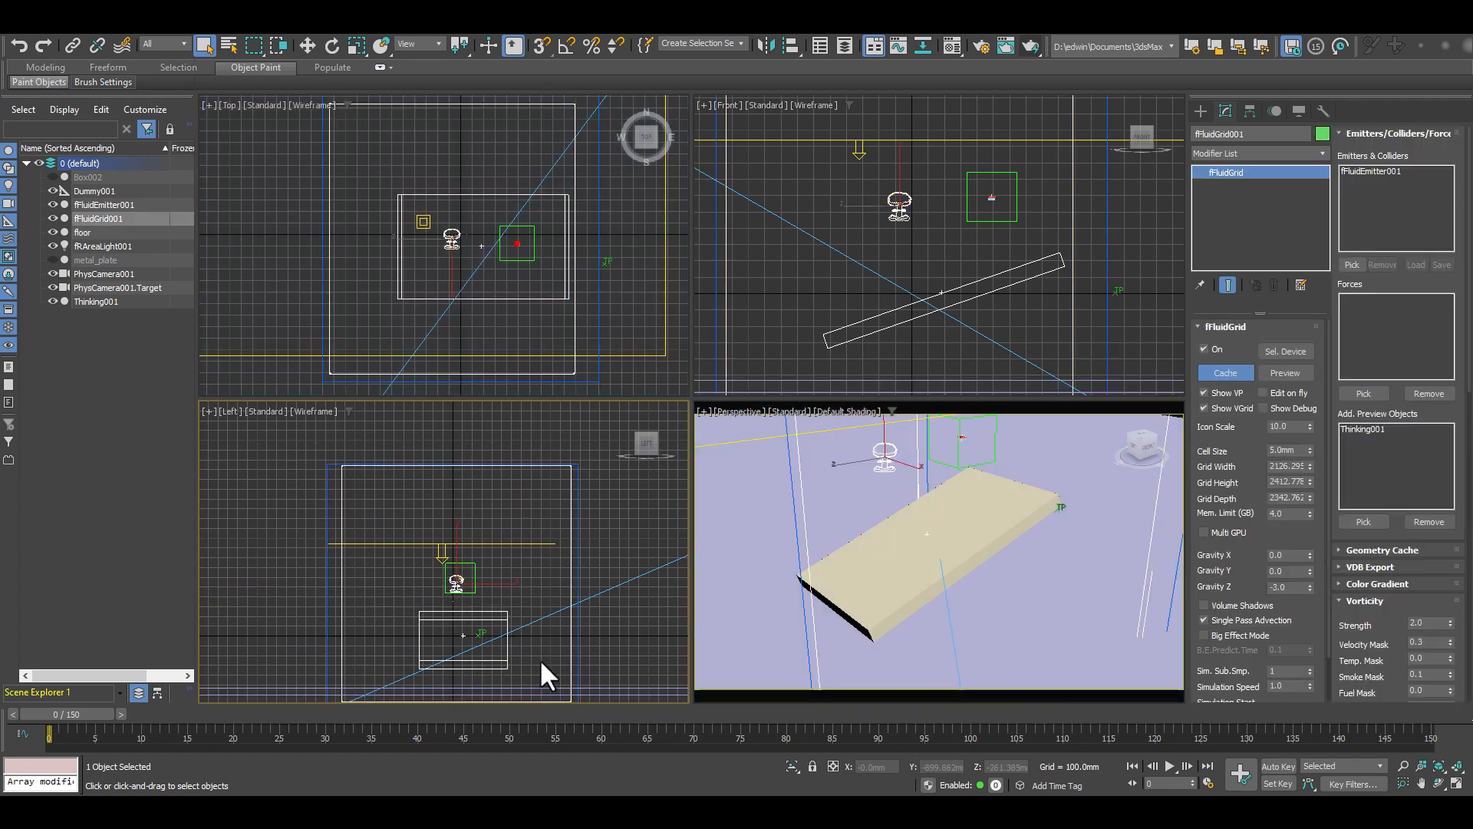
Step: Select the Thinking001 particle system and play the first frames to examine the emitted stream above the tilted plate in the Front view
middle_drag(538, 567, 527, 517)
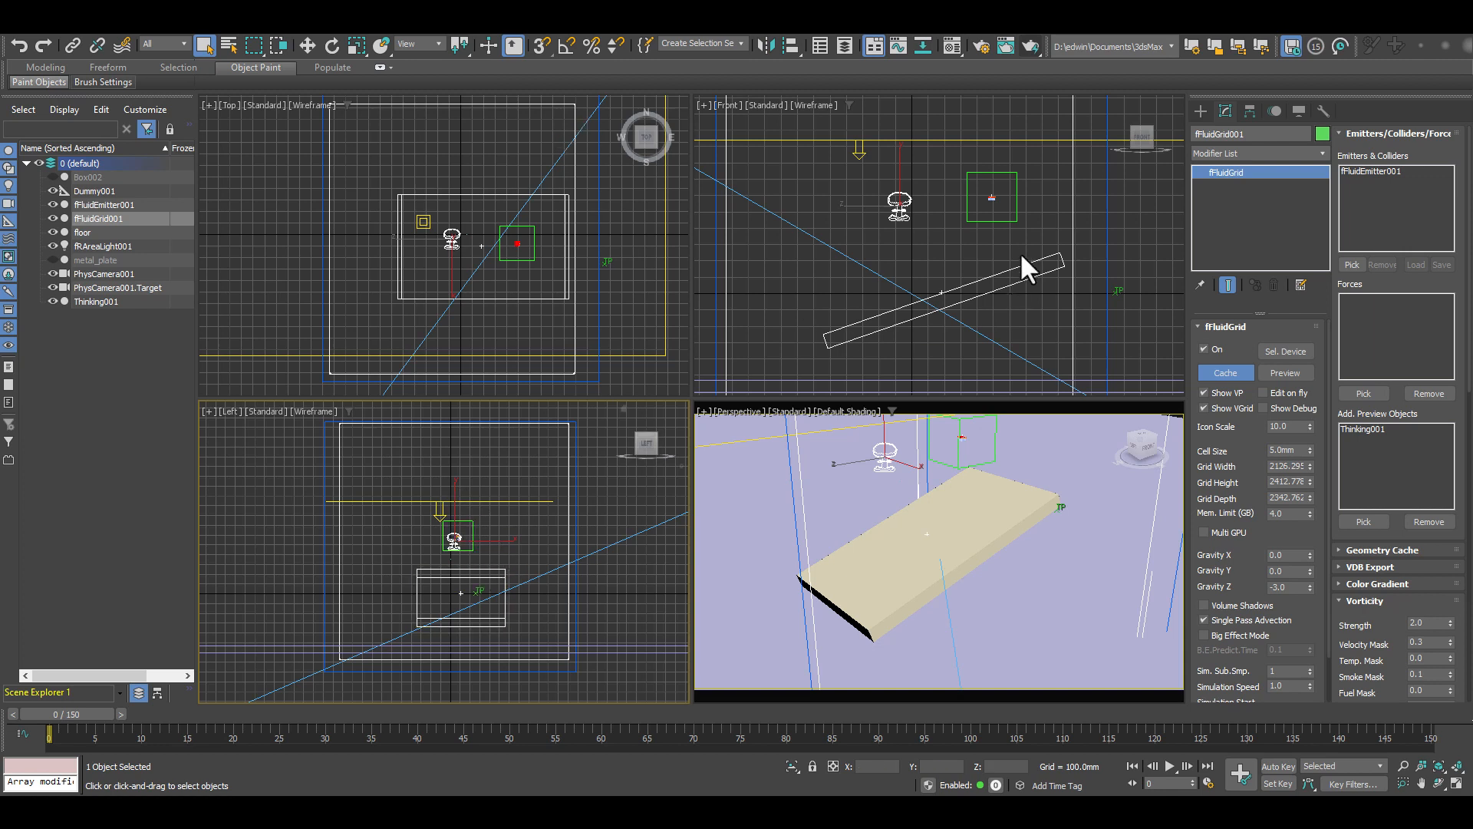
click(951, 279)
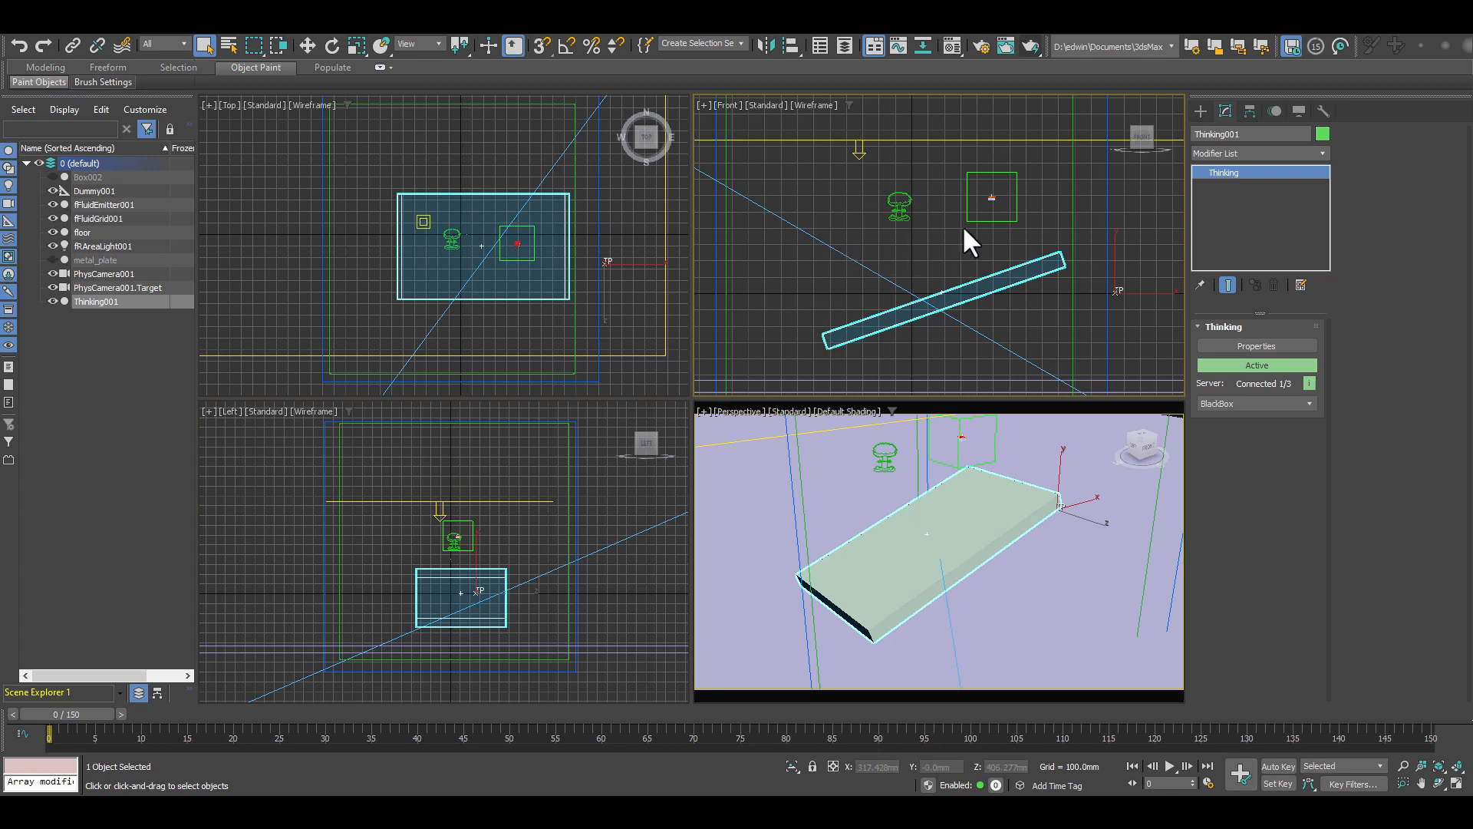
click(1170, 763)
scroll(998, 220, up, 3)
scroll(973, 180, up, 2)
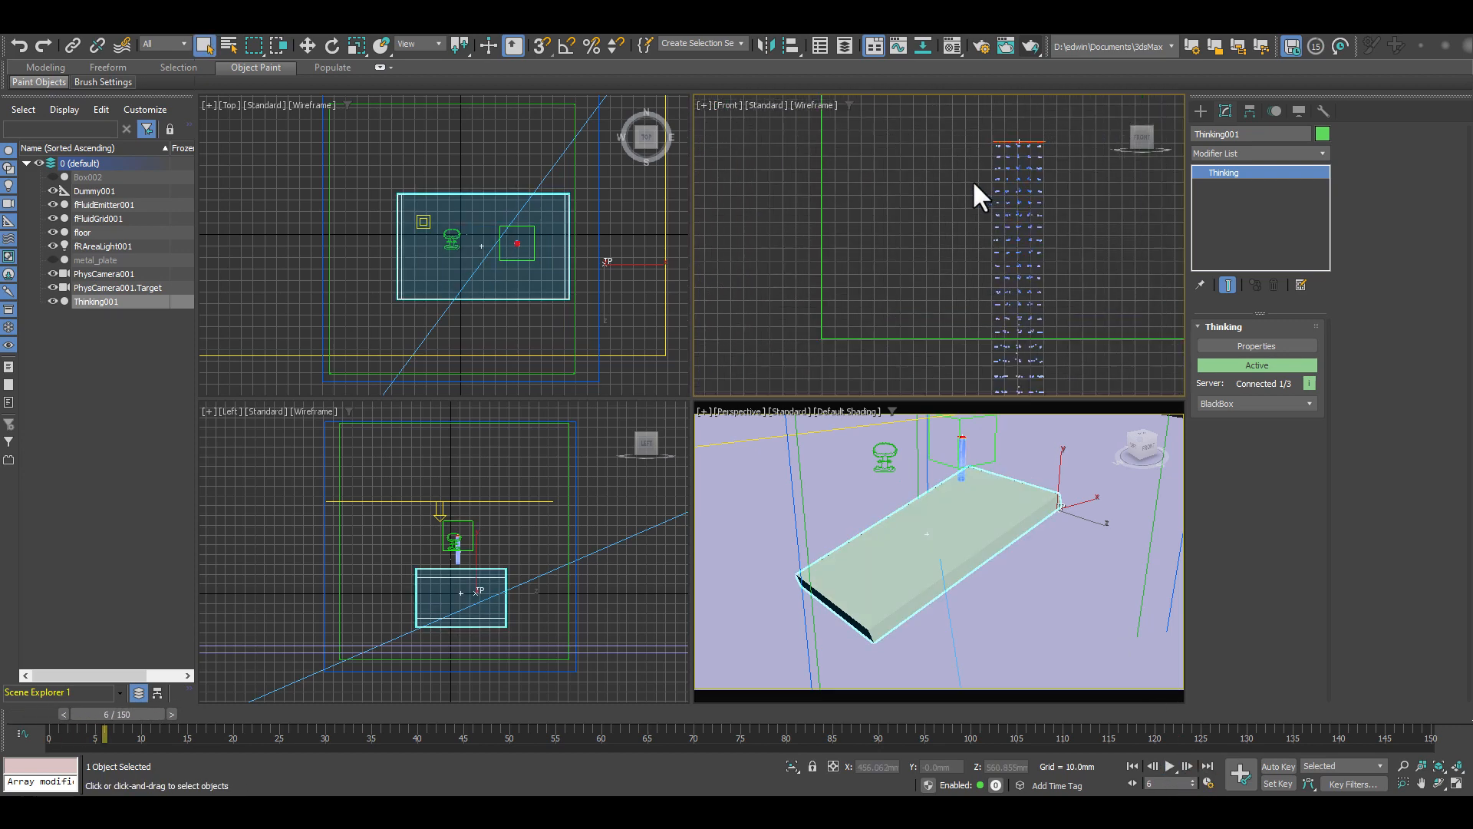
scroll(1011, 138, up, 1)
middle_drag(1011, 149, 1015, 104)
scroll(1015, 104, down, 1)
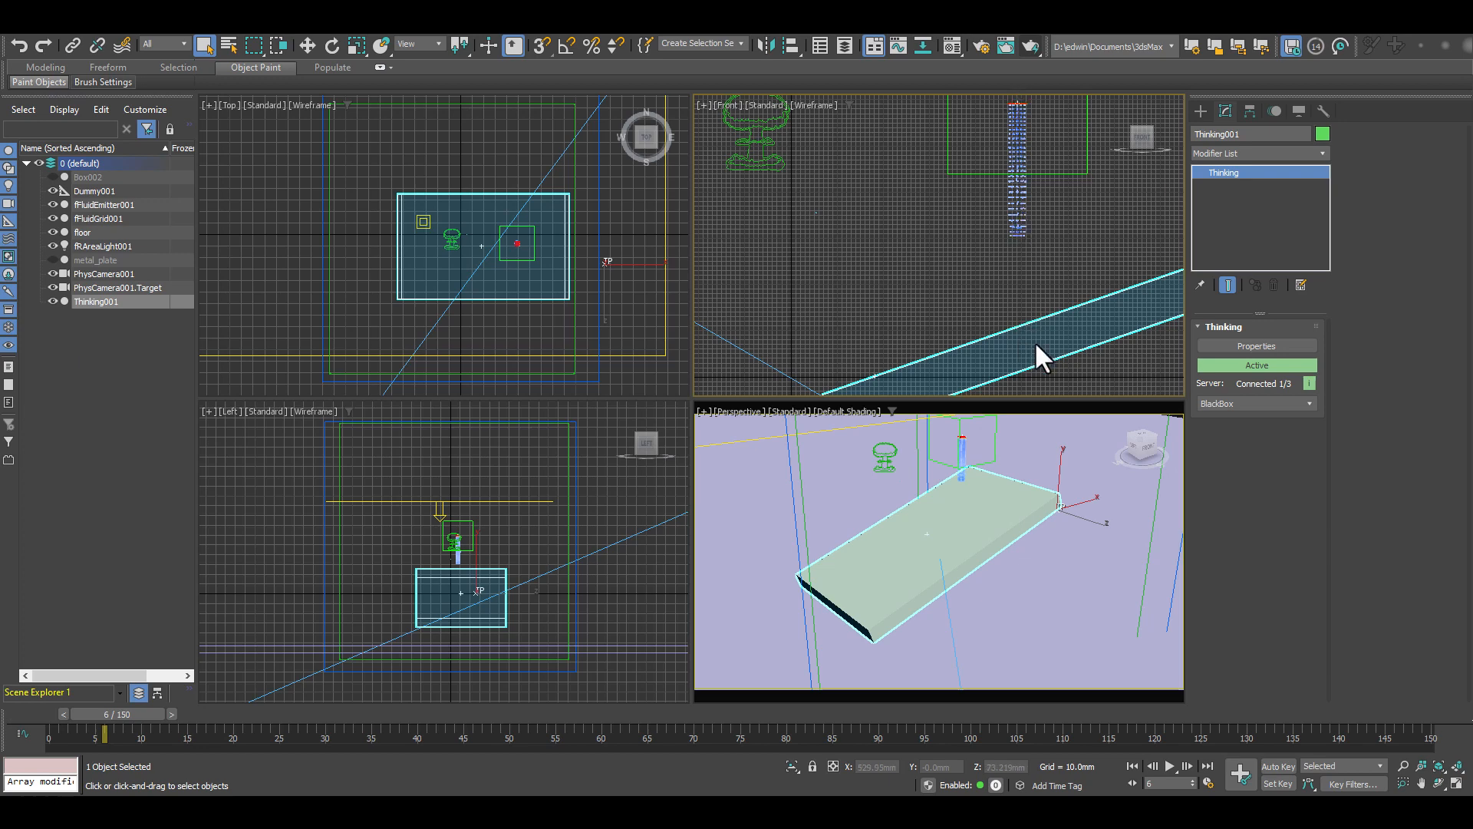
scroll(1028, 311, down, 4)
middle_drag(1021, 310, 1077, 285)
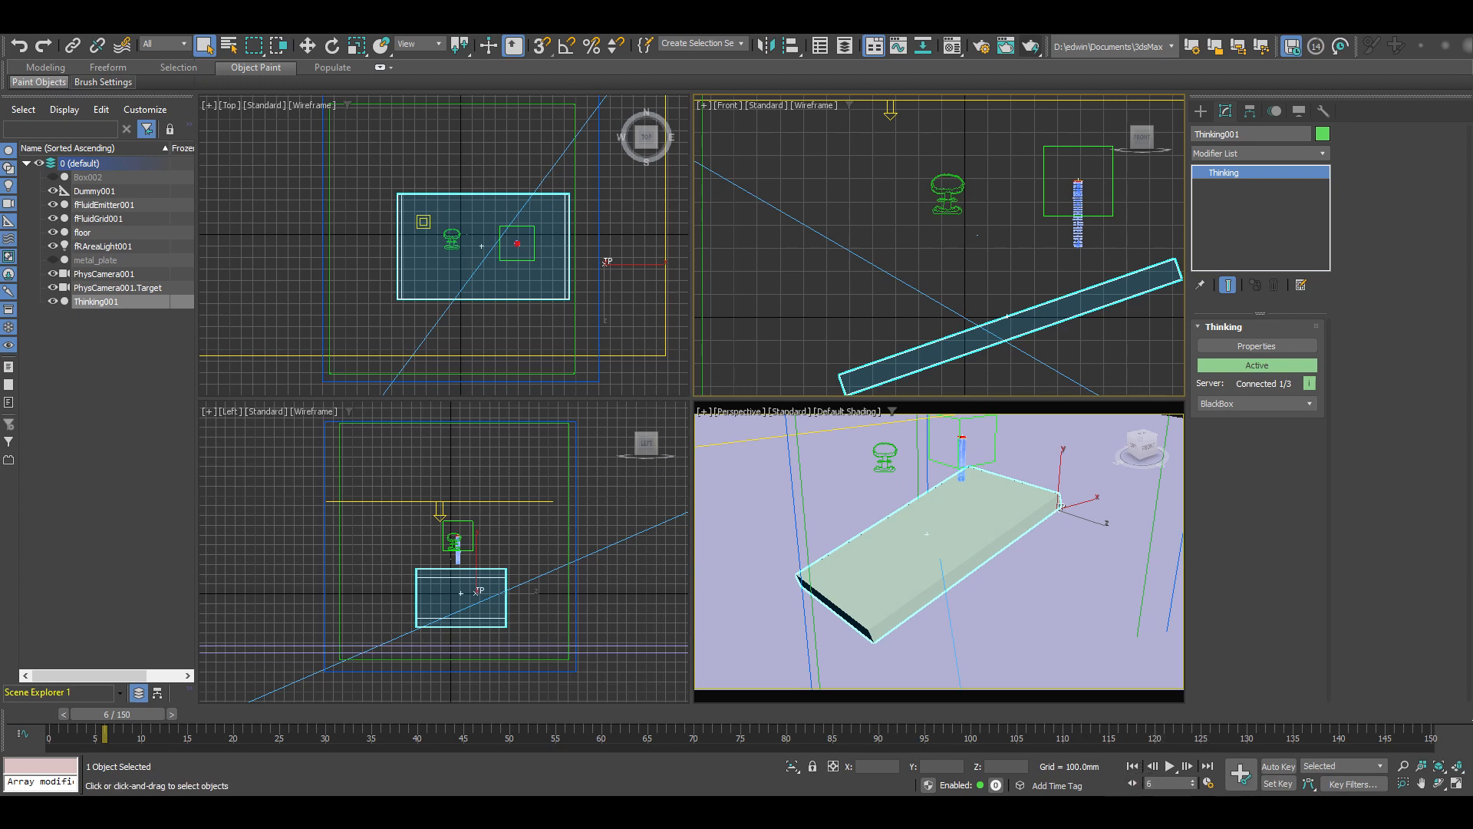
Step: Replay the simulation from the first frame, examine the particles hitting the plate up close, and return to frame 0
click(1132, 764)
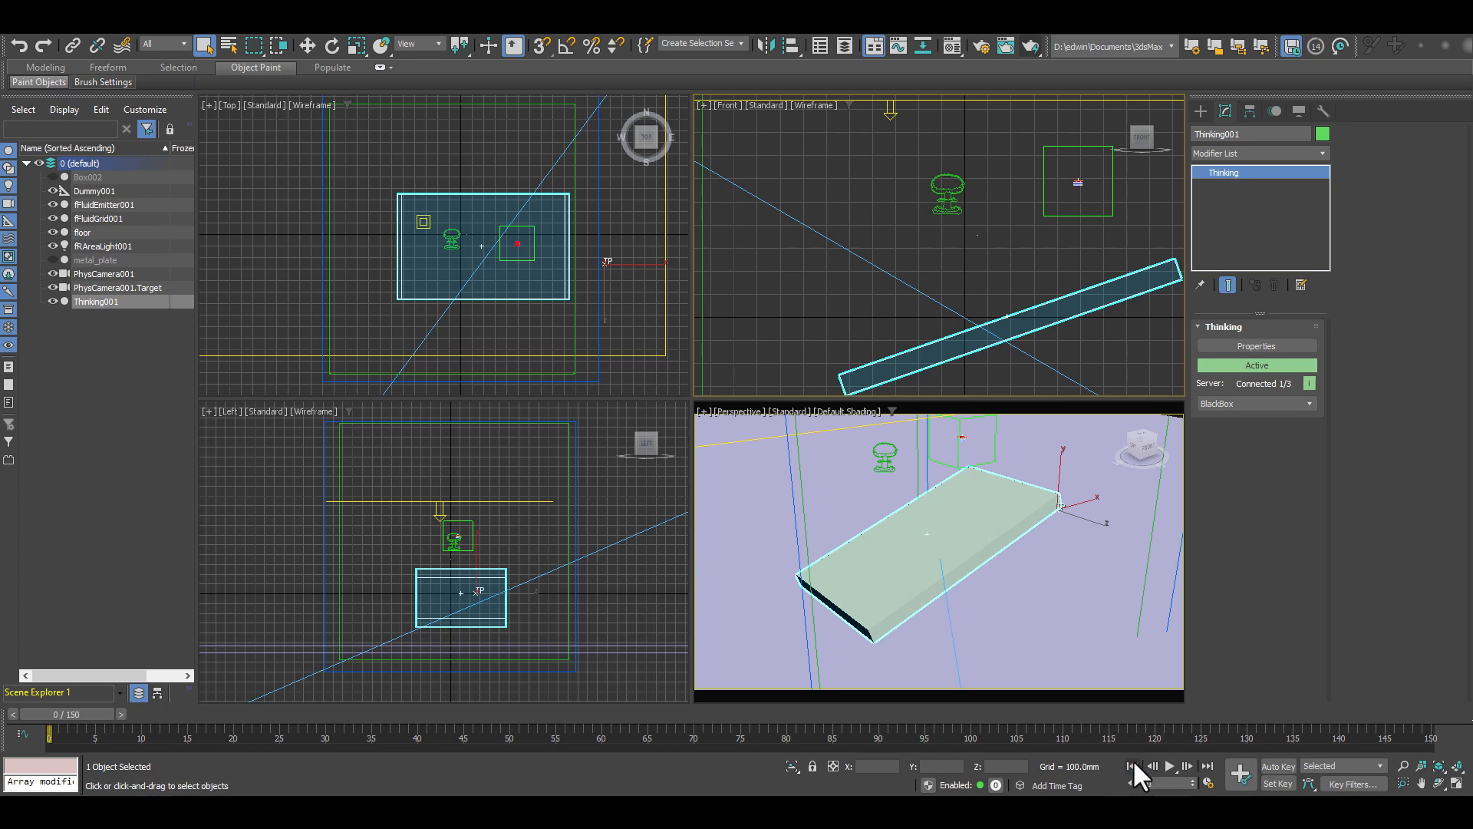
click(1170, 766)
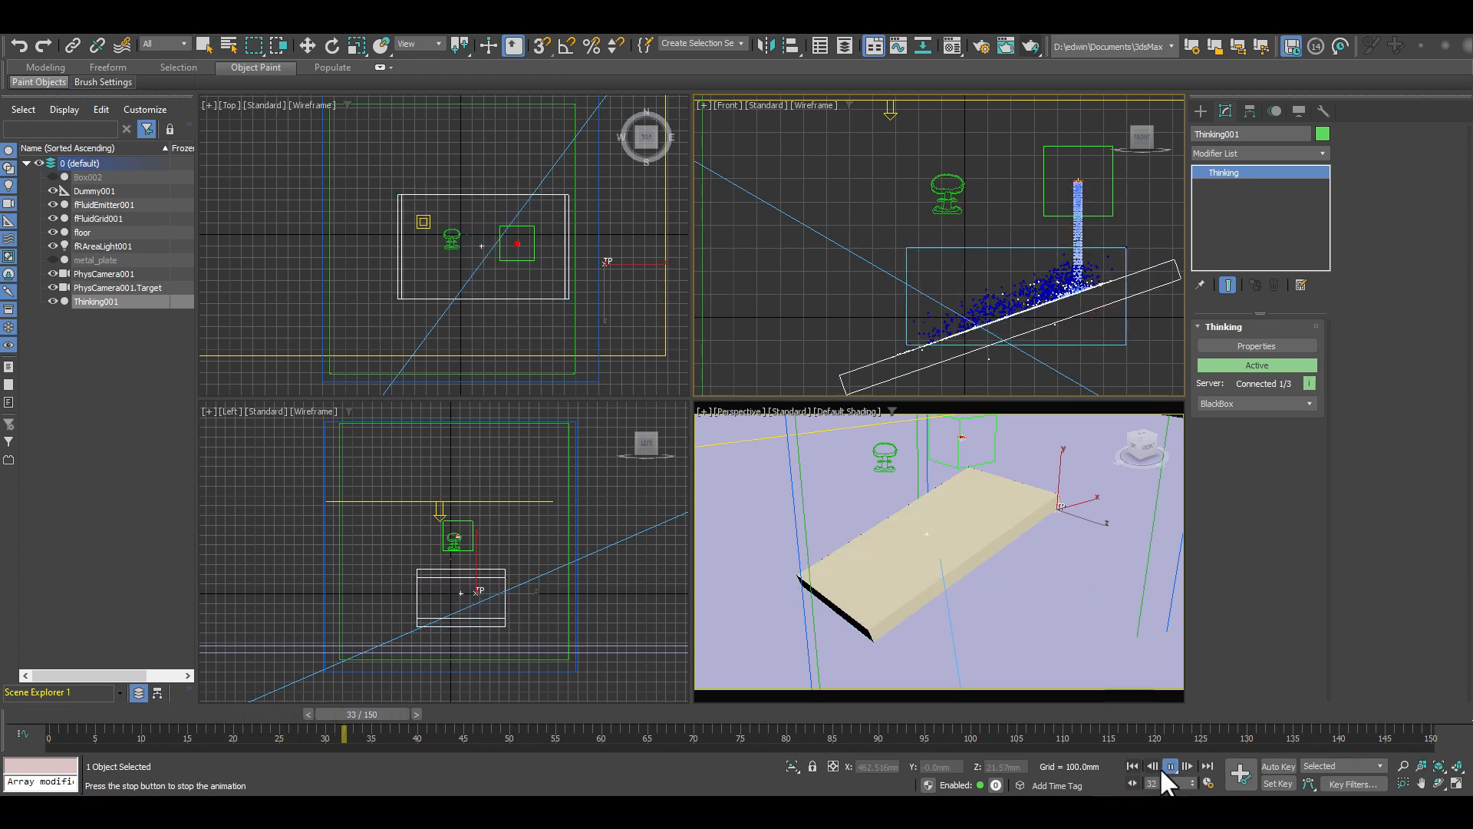
click(1170, 766)
scroll(1020, 265, up, 8)
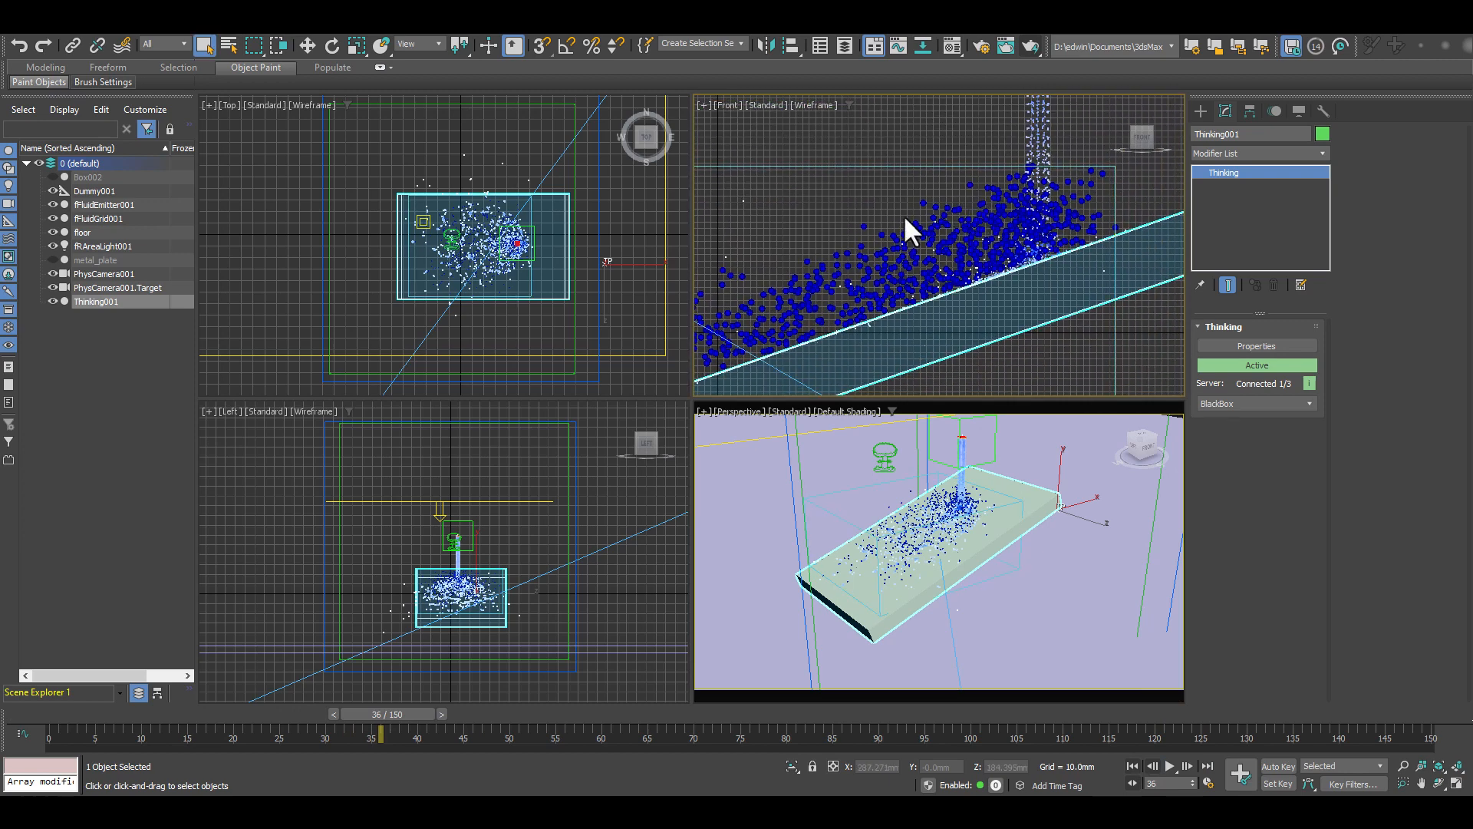
click(1136, 764)
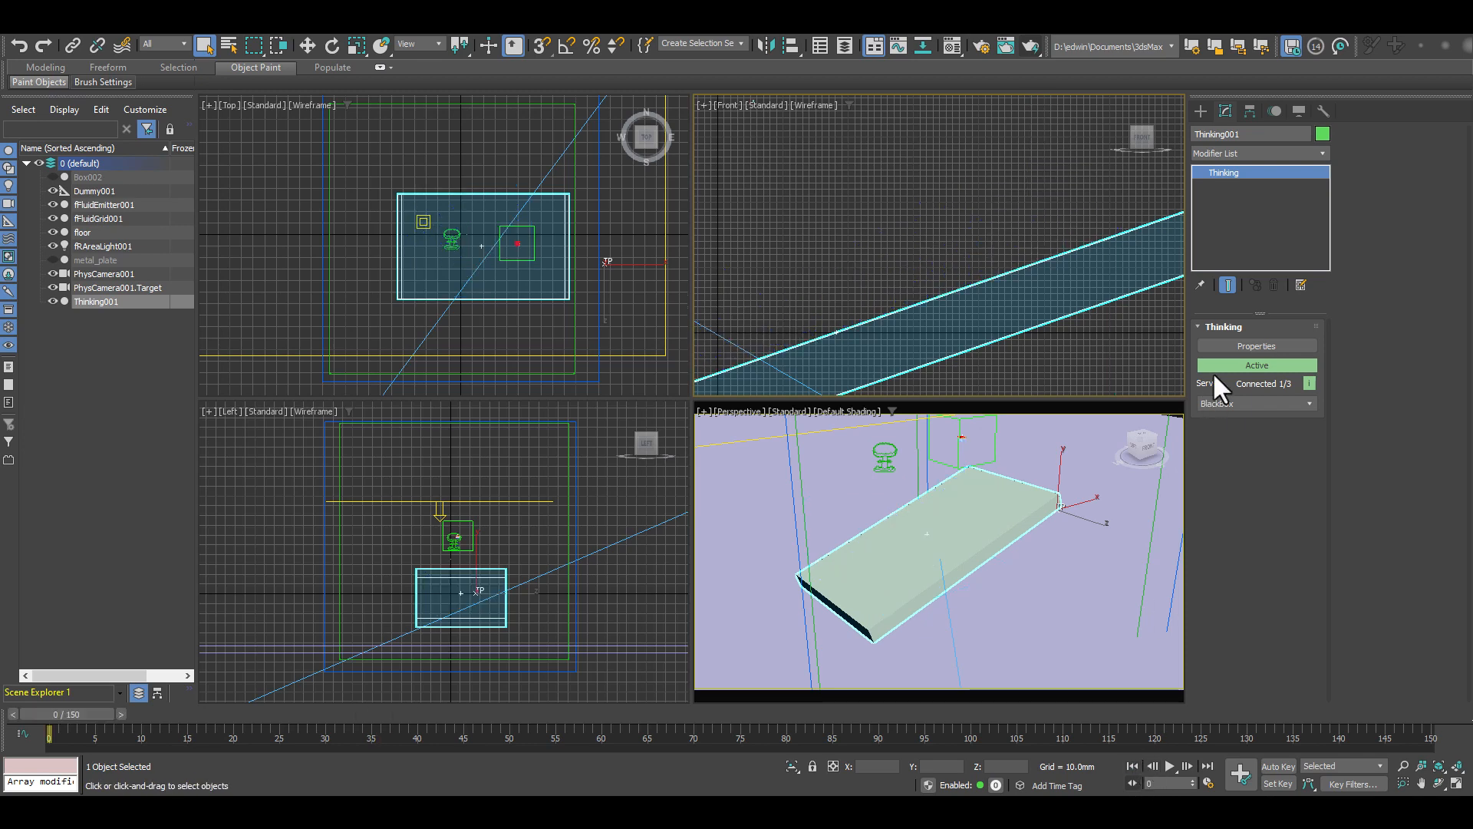
Step: Open the Thinking001 properties and display the create dynamic set
click(1245, 342)
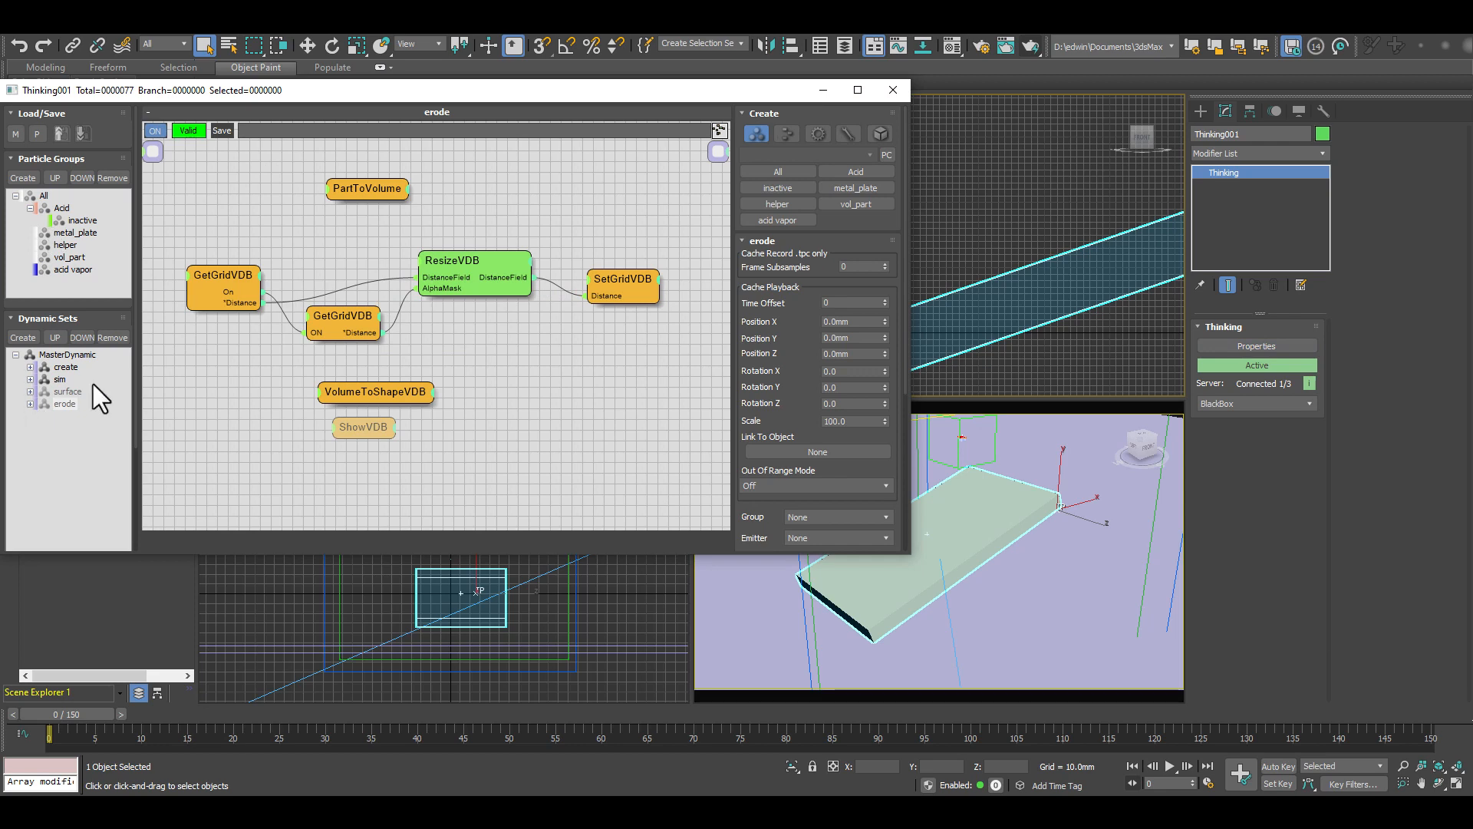
click(72, 366)
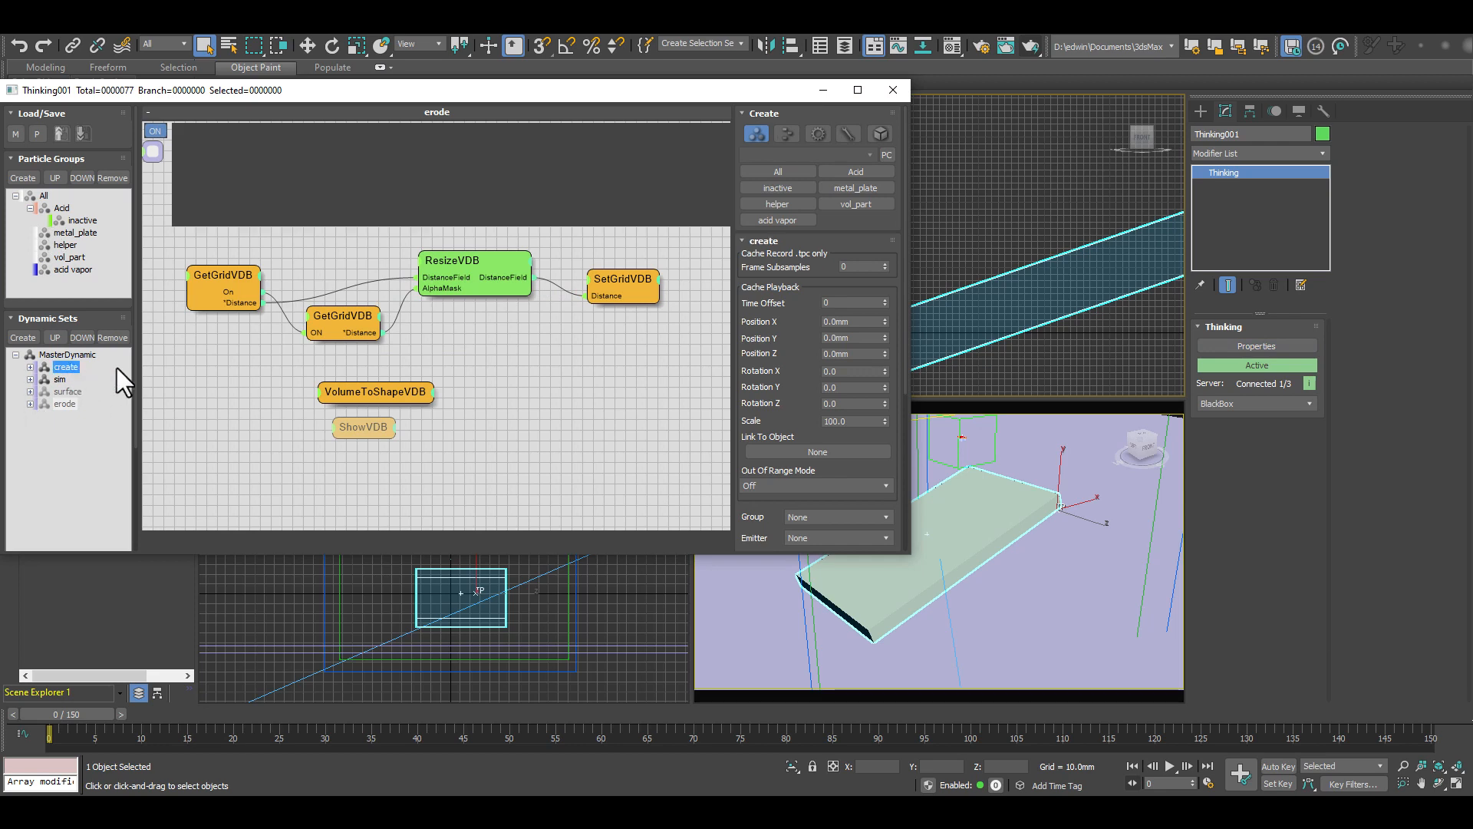
mouse_move(181, 90)
mouse_down()
mouse_move(204, 91)
mouse_move(198, 102)
mouse_up()
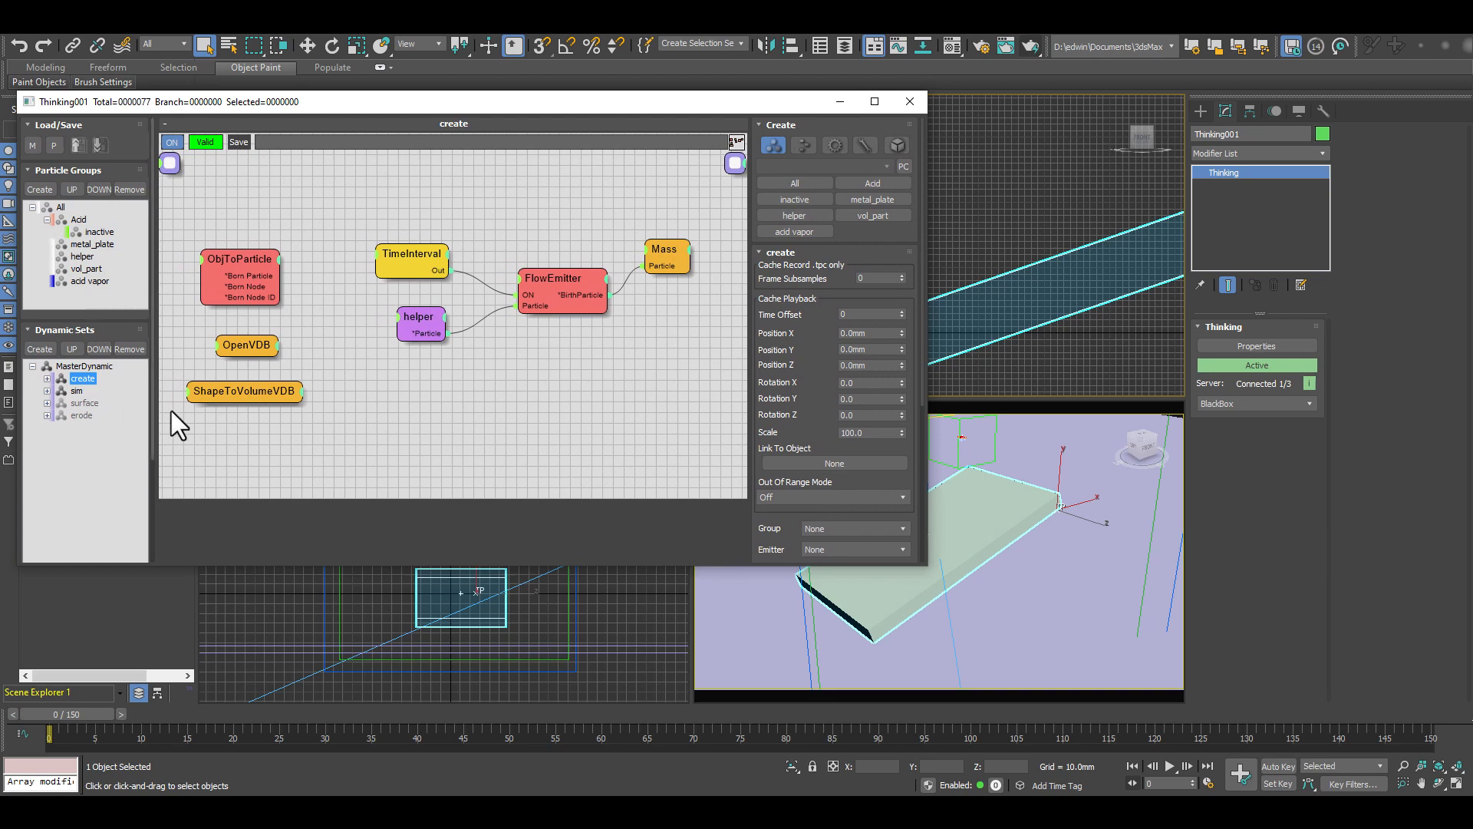
Step: Review the settings of the Acid, inactive, metal_plate, helper and acid vapor particle groups
click(78, 221)
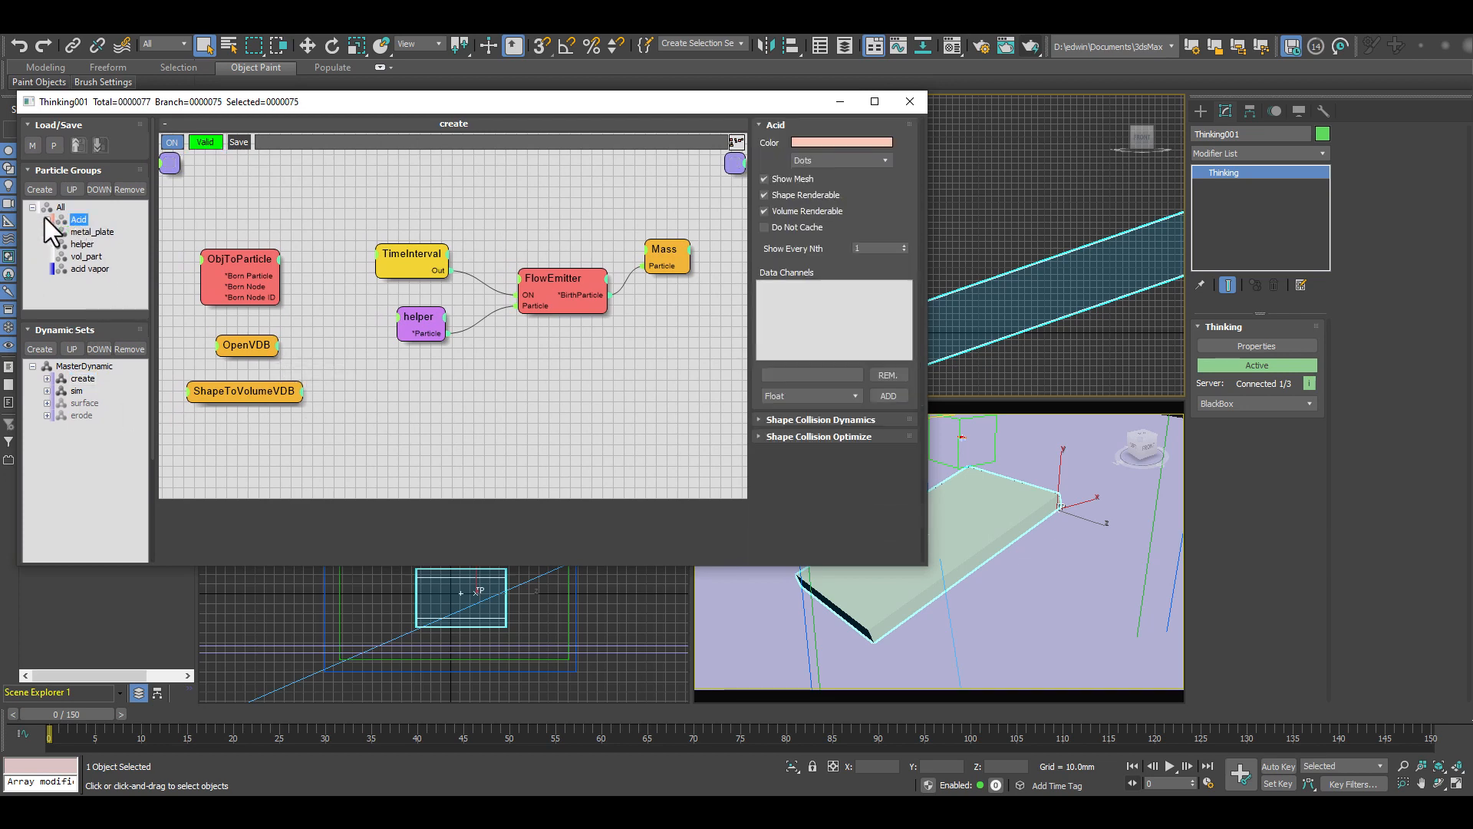
click(47, 221)
click(46, 220)
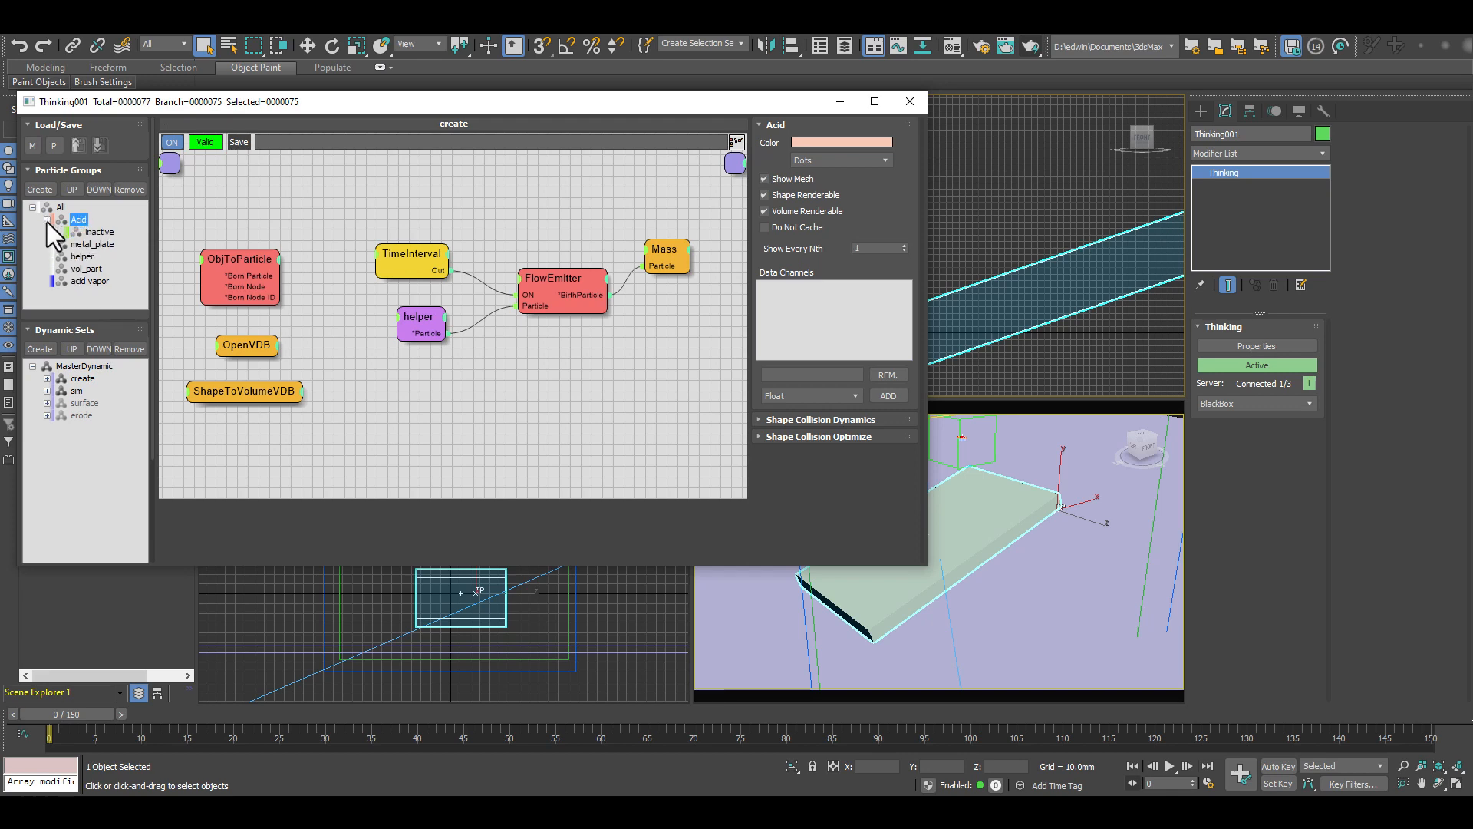
click(99, 231)
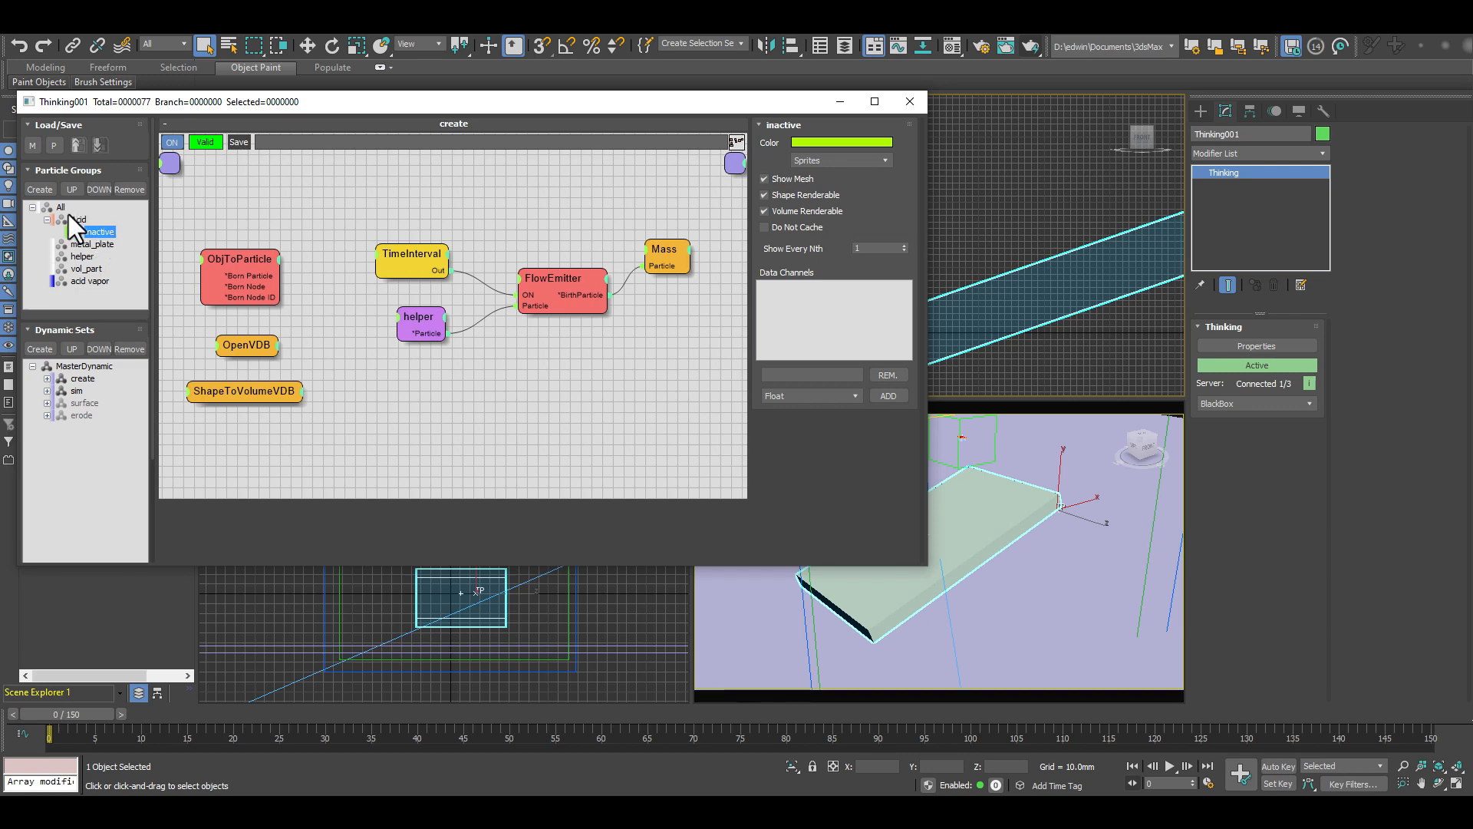
click(47, 219)
click(94, 231)
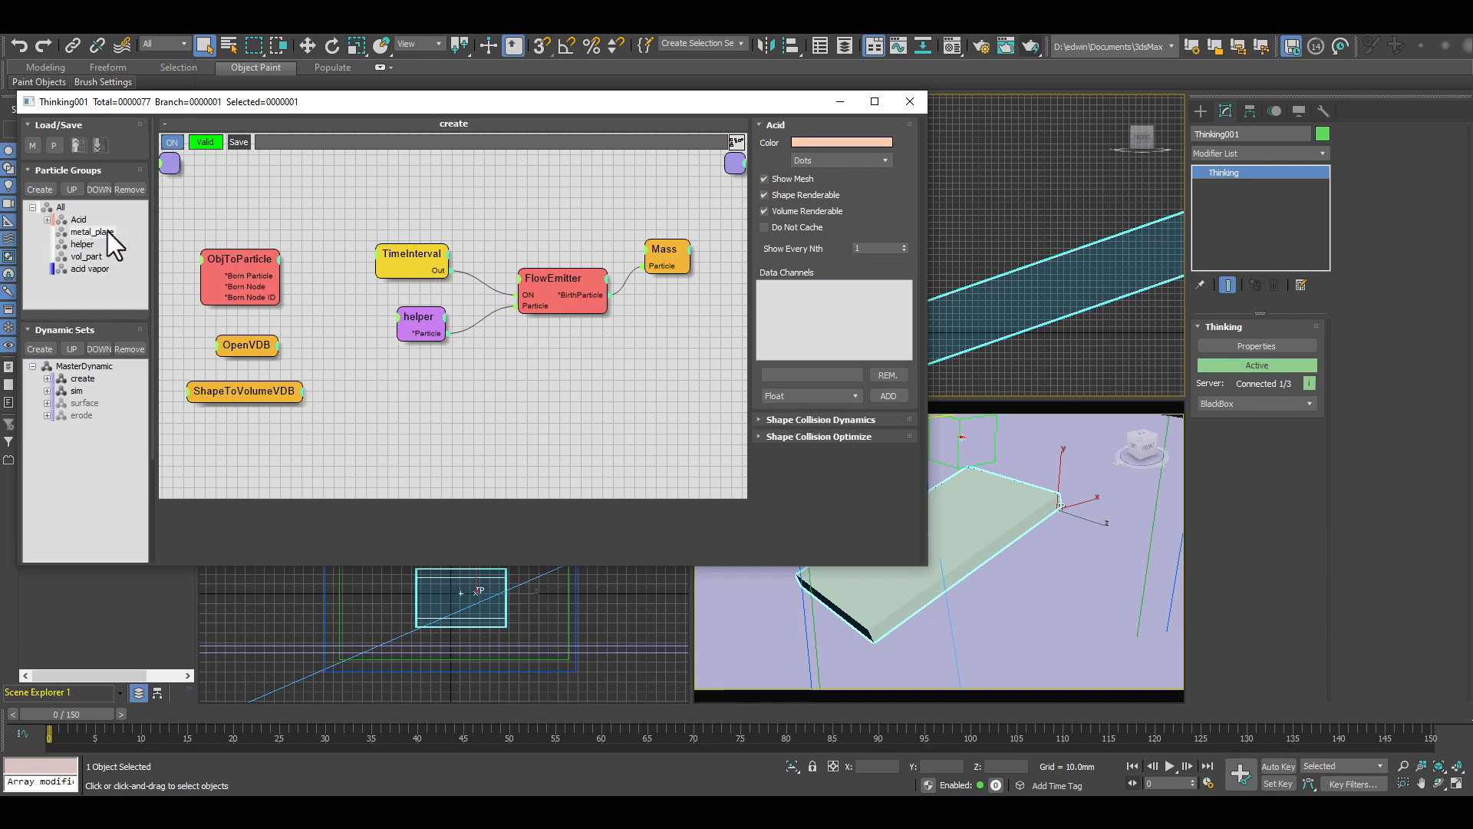
click(84, 258)
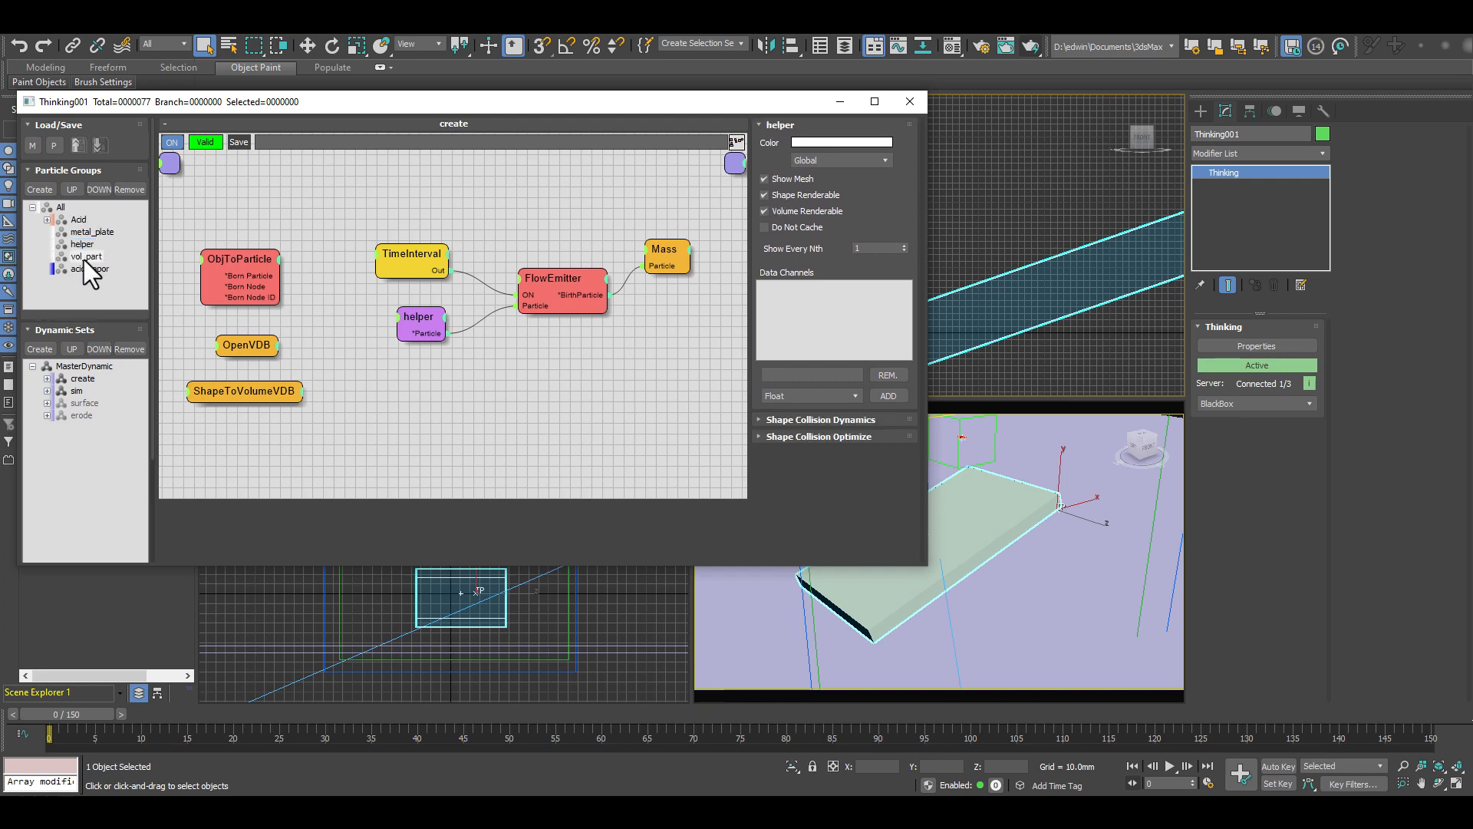
click(91, 269)
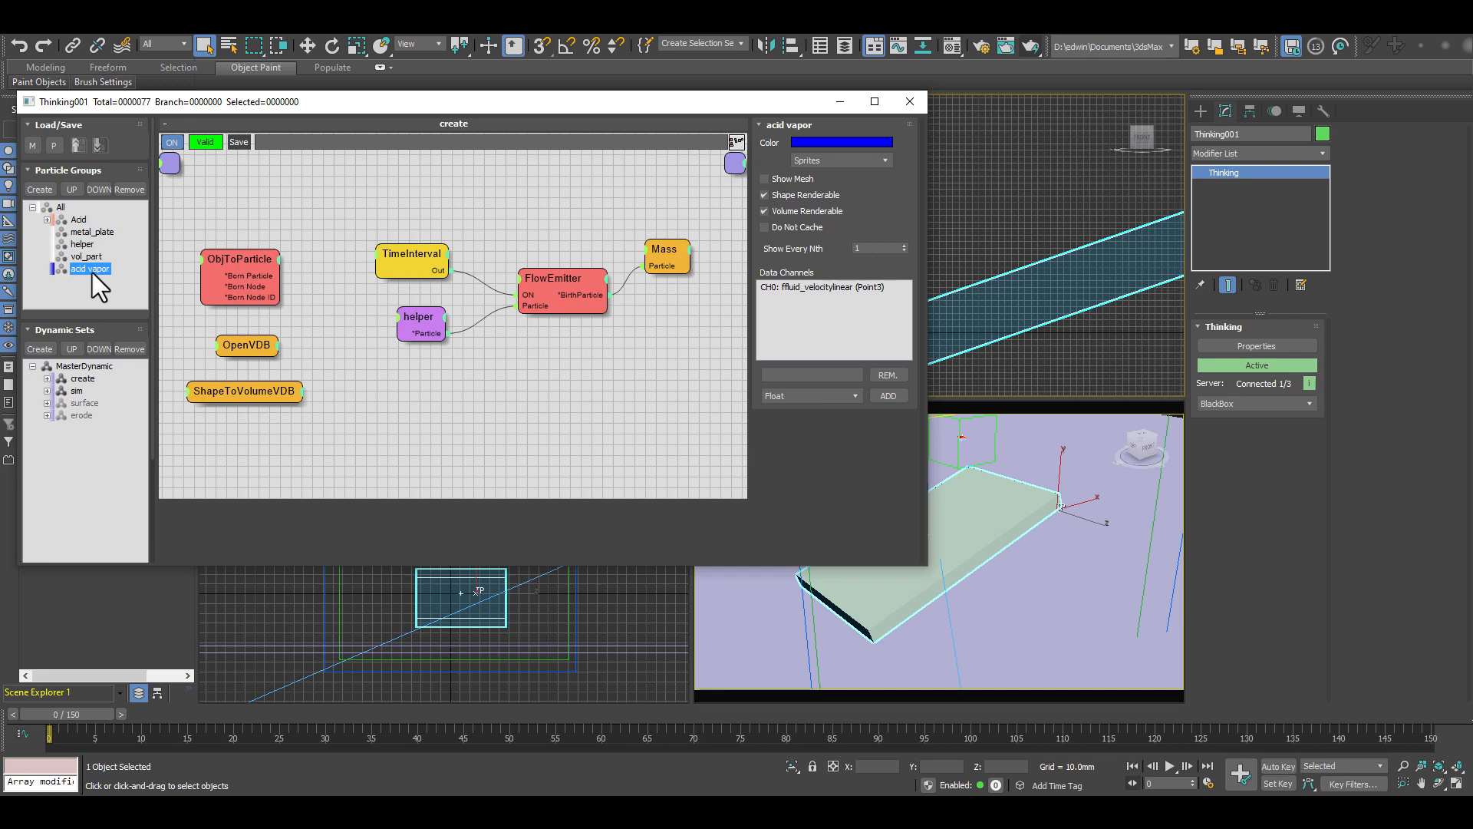
Step: Examine the ObjToParticle operator's metal_plate and Dummy001 entries and the particle group assigned to each
click(236, 258)
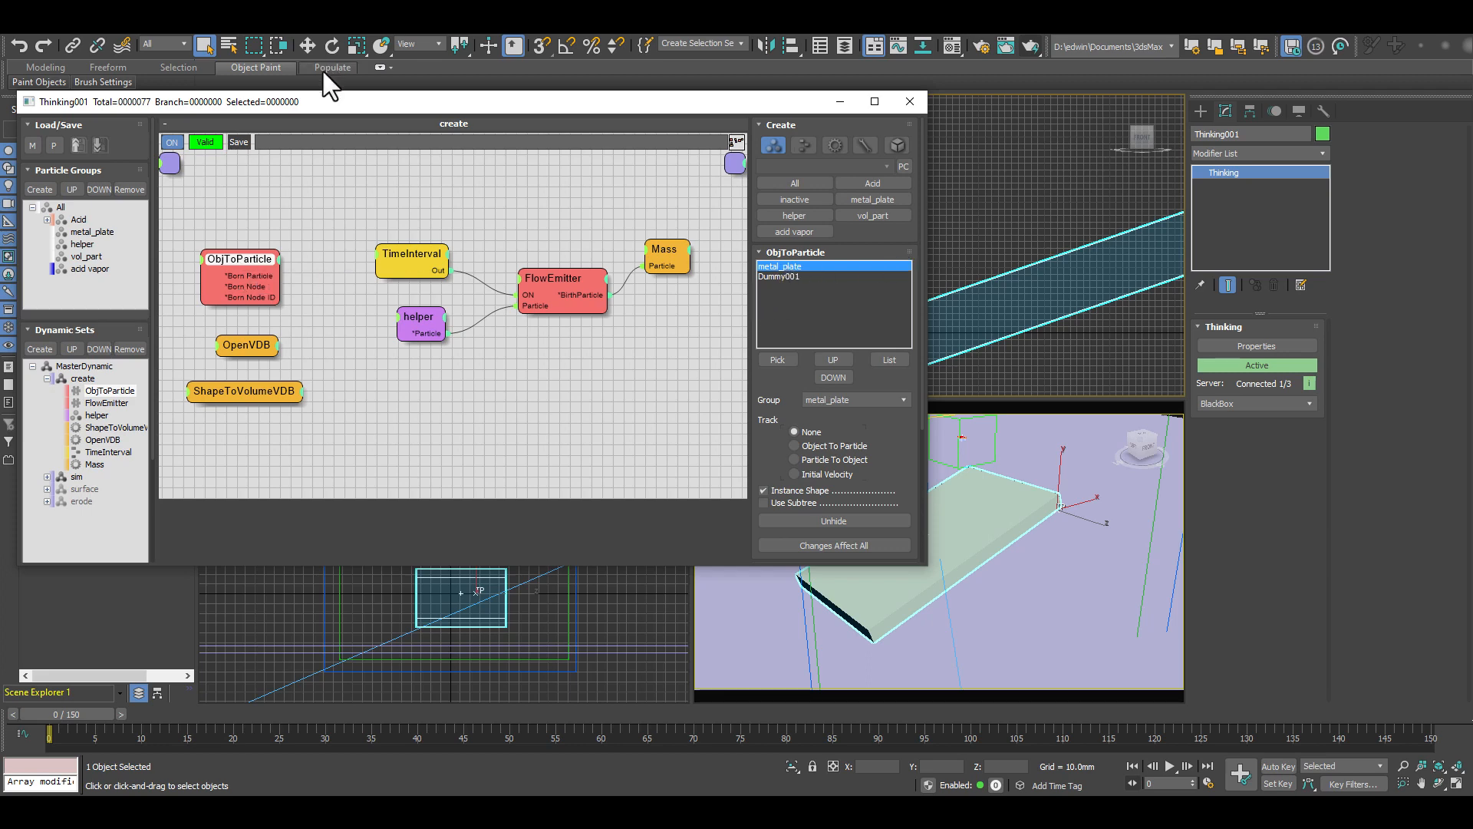
drag(319, 99, 455, 69)
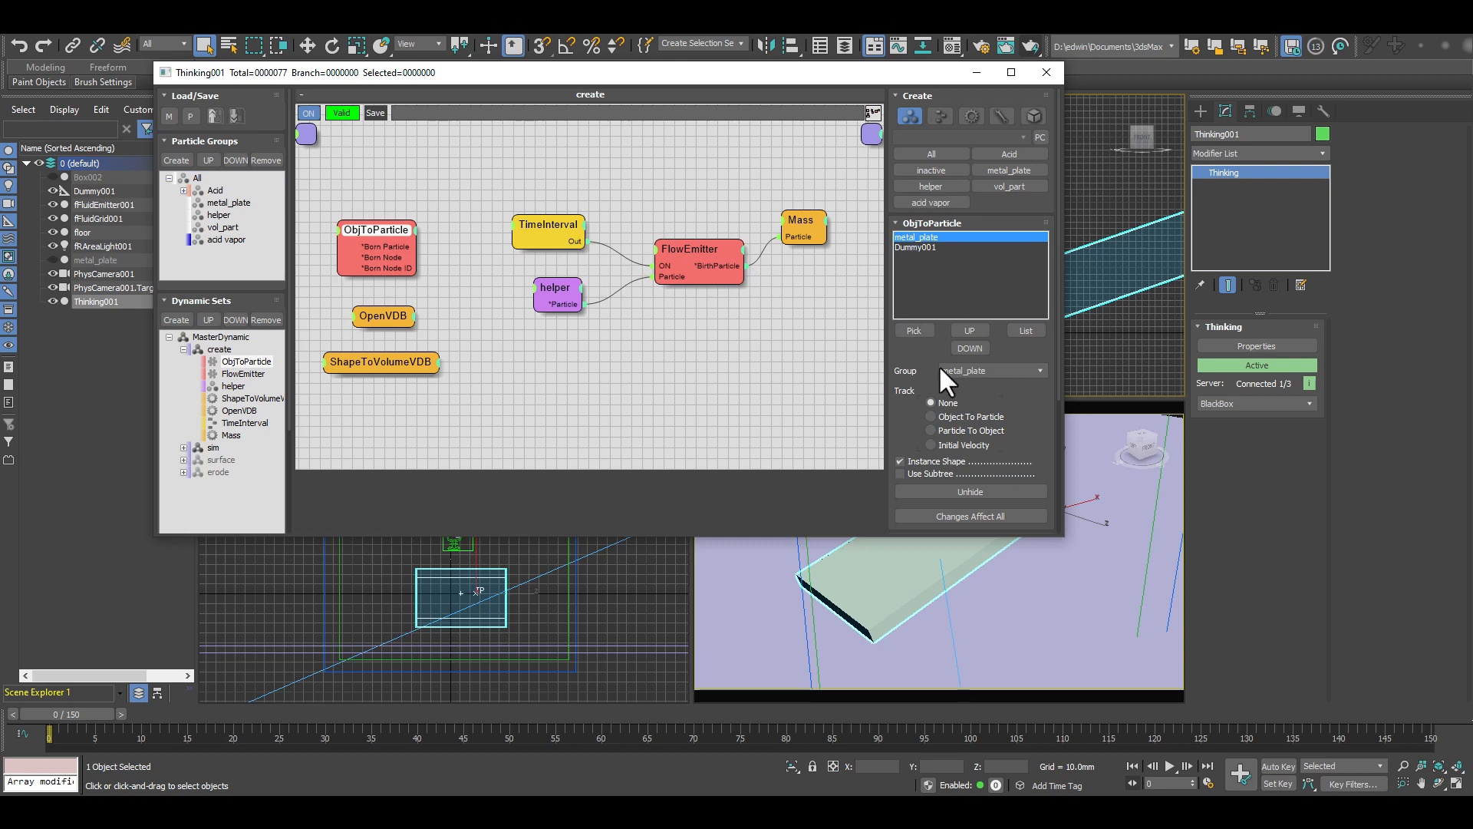
click(234, 204)
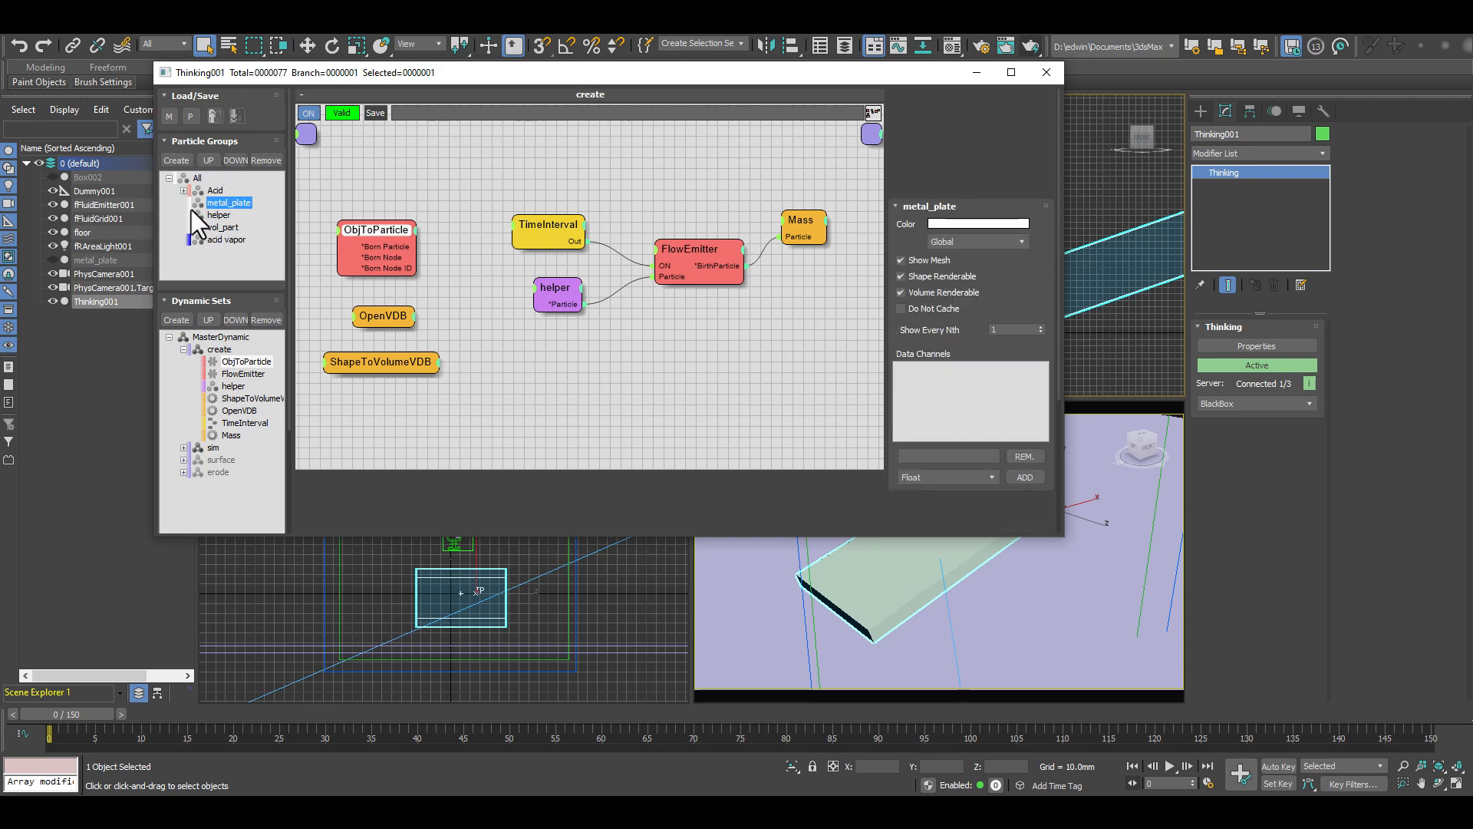
drag(224, 204, 374, 223)
click(378, 239)
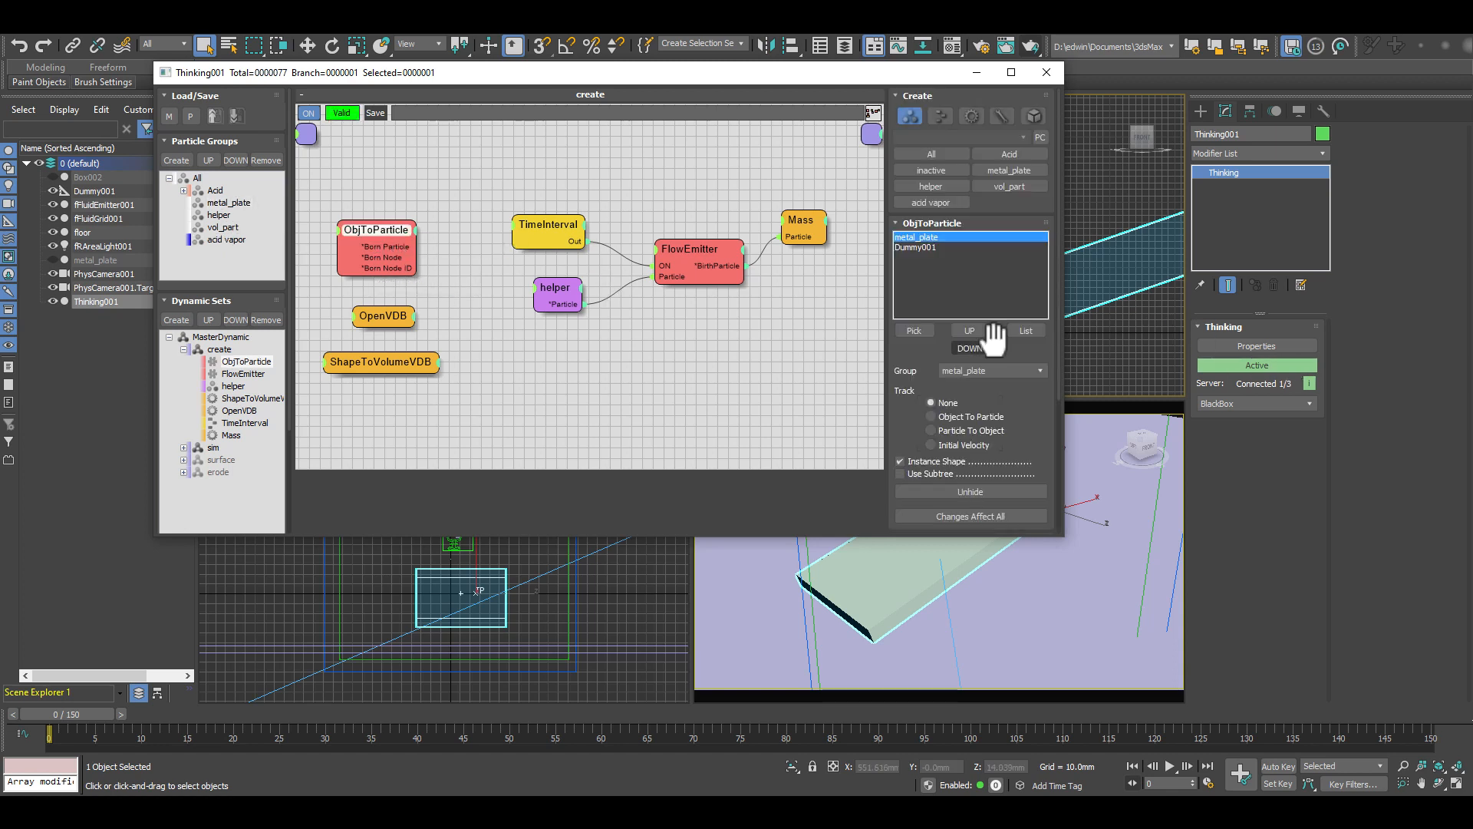
click(938, 247)
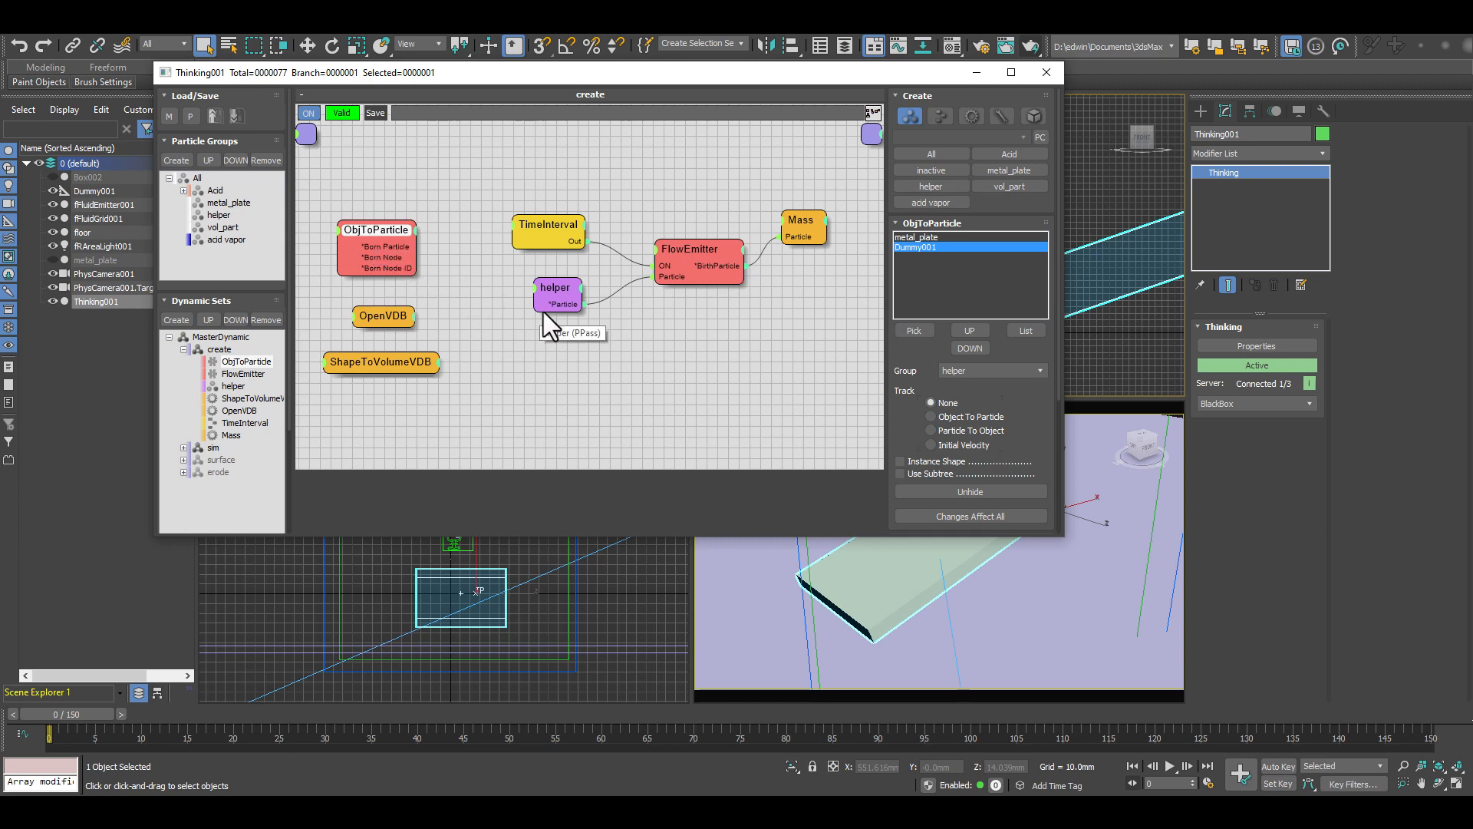
Step: Examine the FlowEmitter operator's group, shape, speed and rate settings and the helper group node feeding it
drag(669, 71, 547, 78)
middle_drag(1038, 198, 1057, 263)
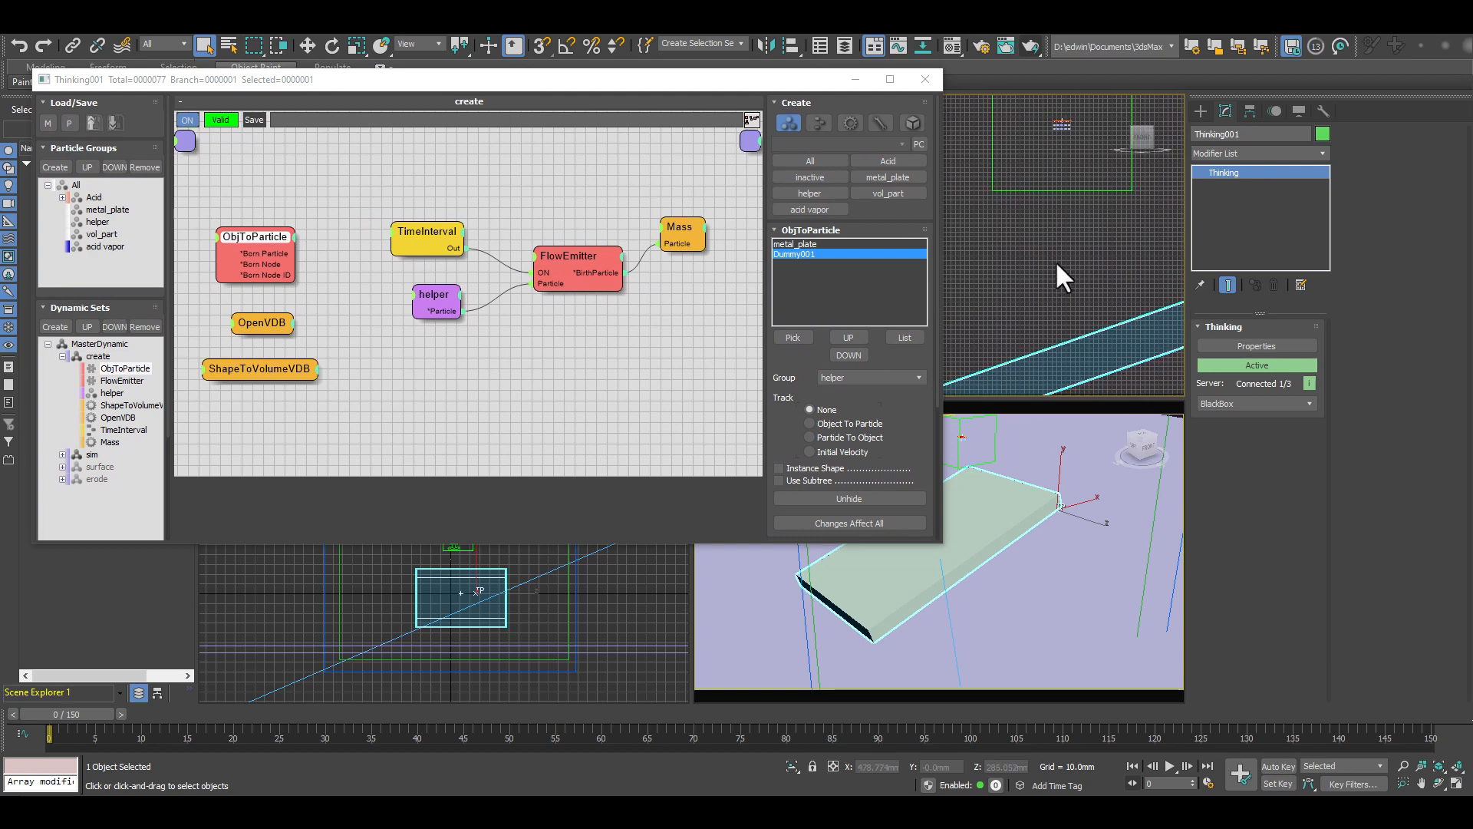
click(578, 256)
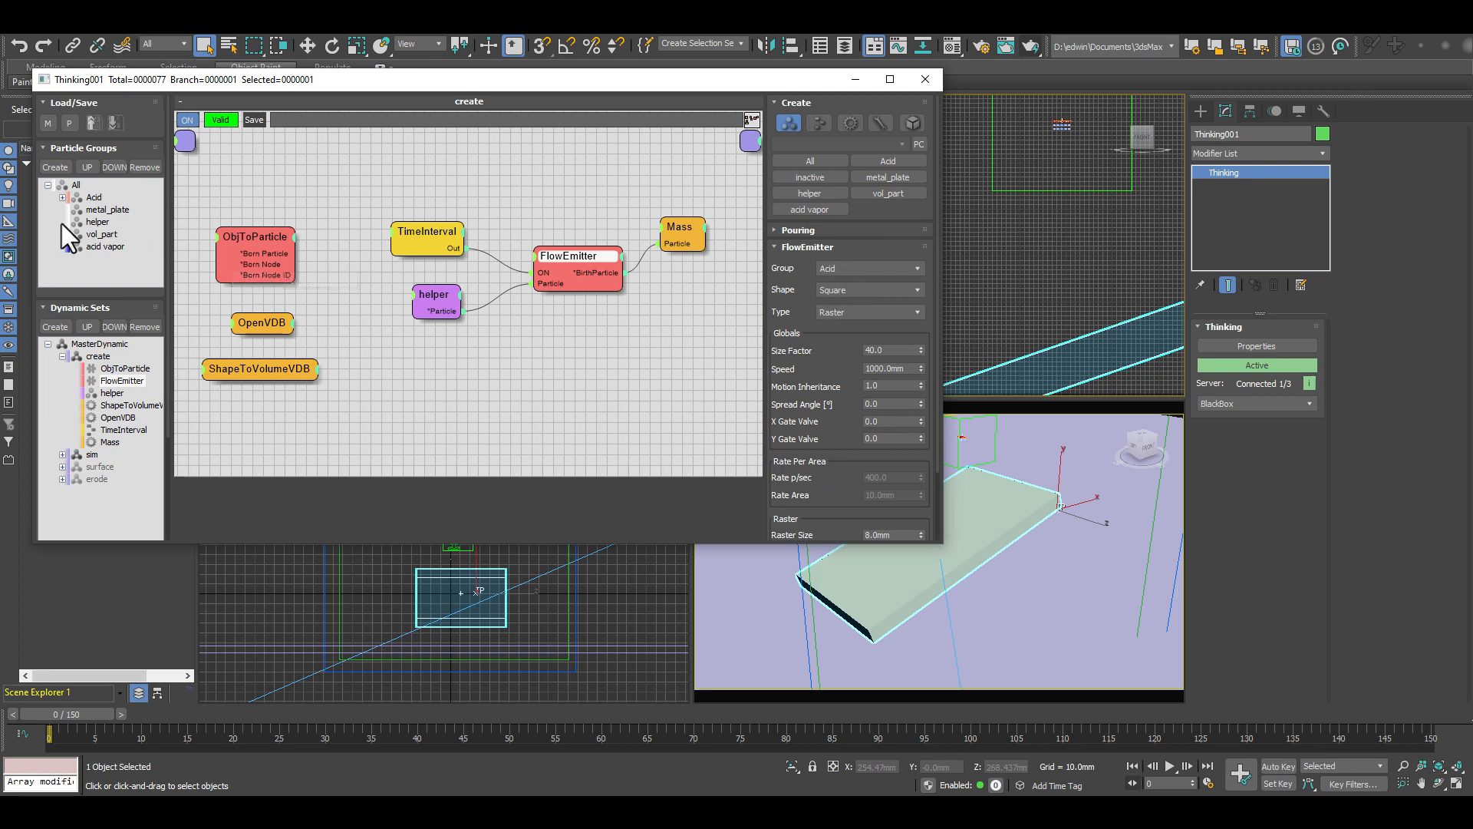
click(63, 197)
click(62, 197)
click(570, 256)
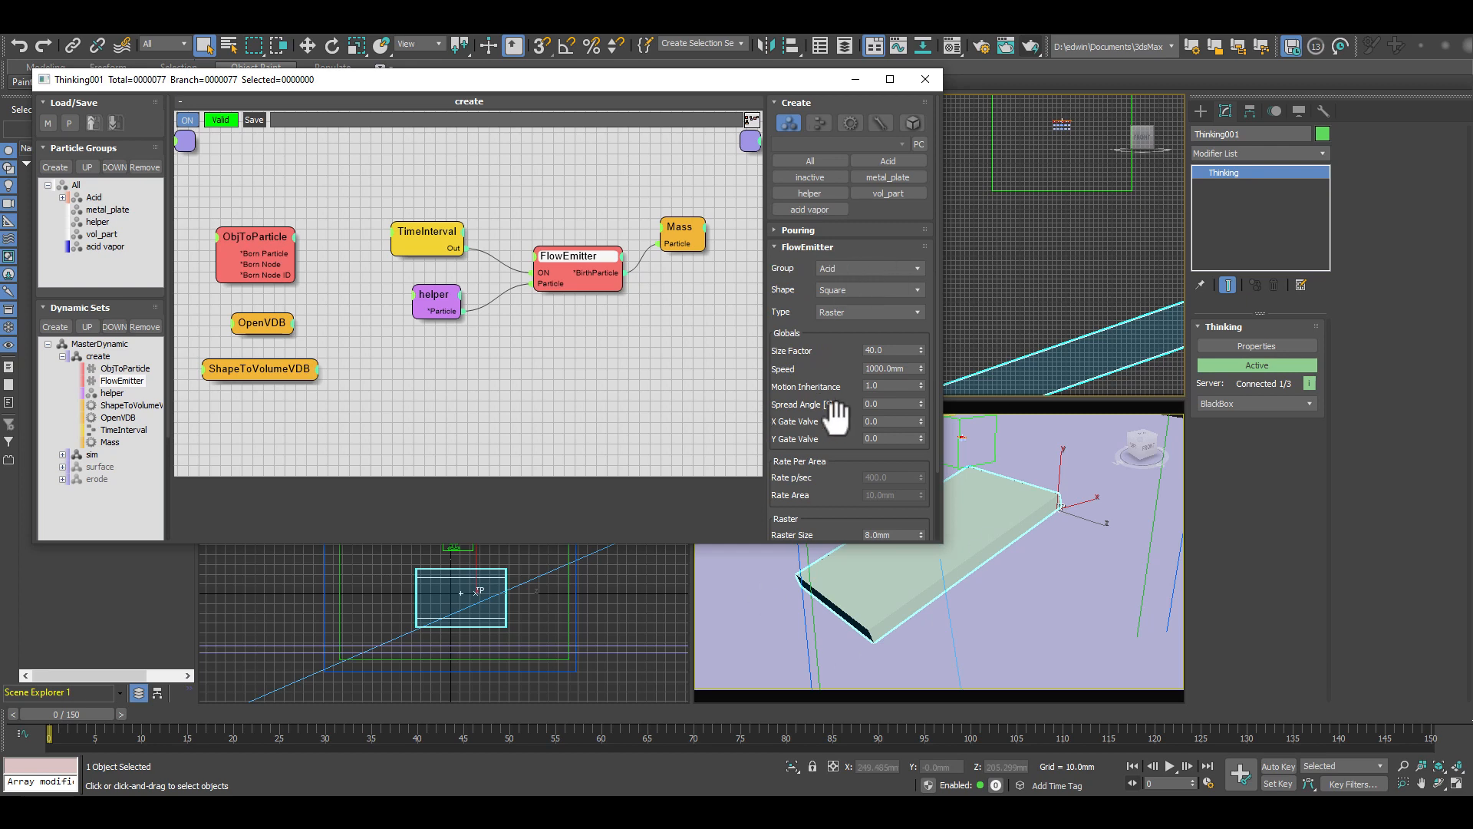
drag(848, 477, 822, 461)
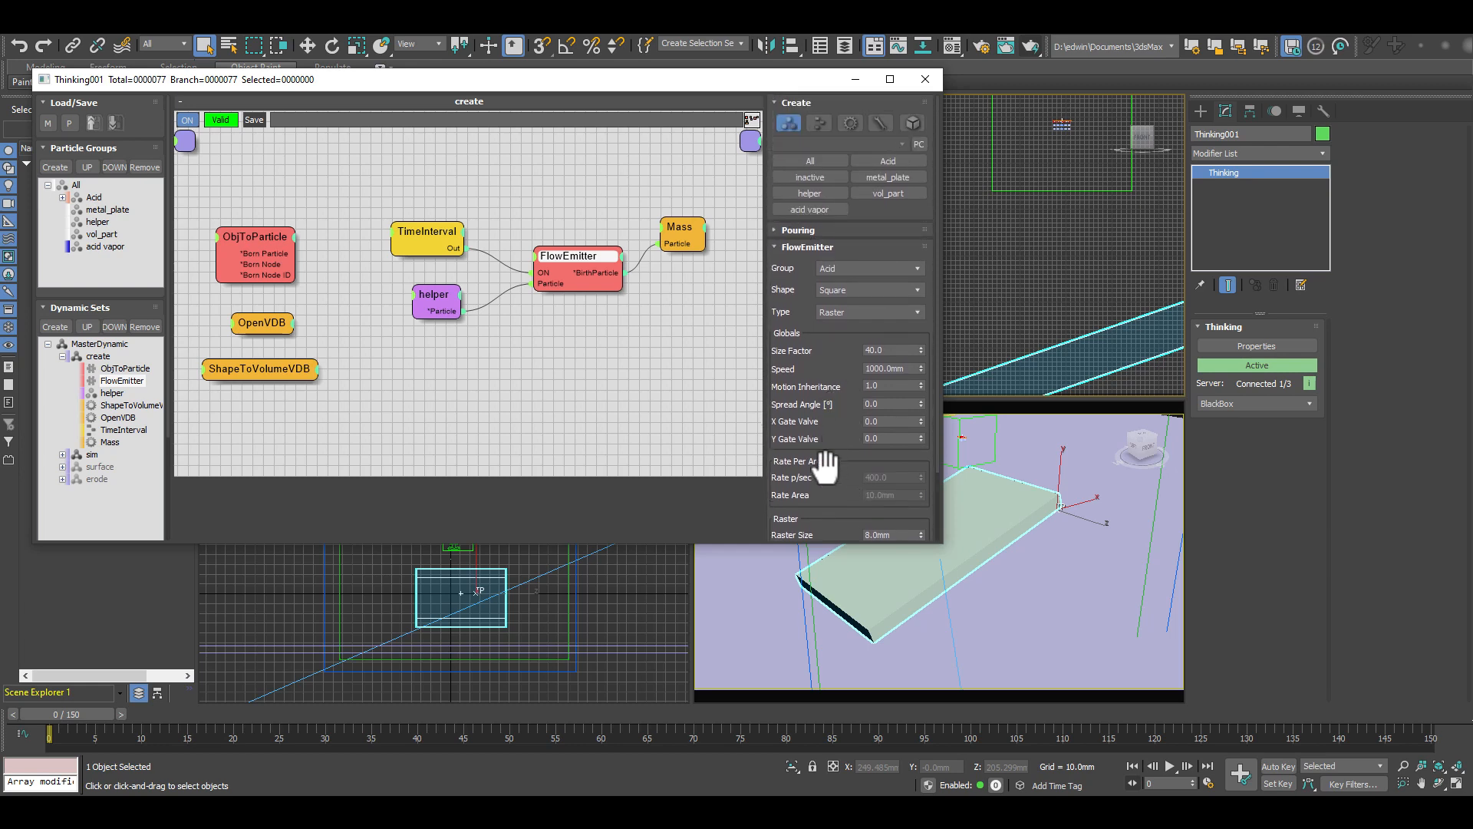
click(426, 292)
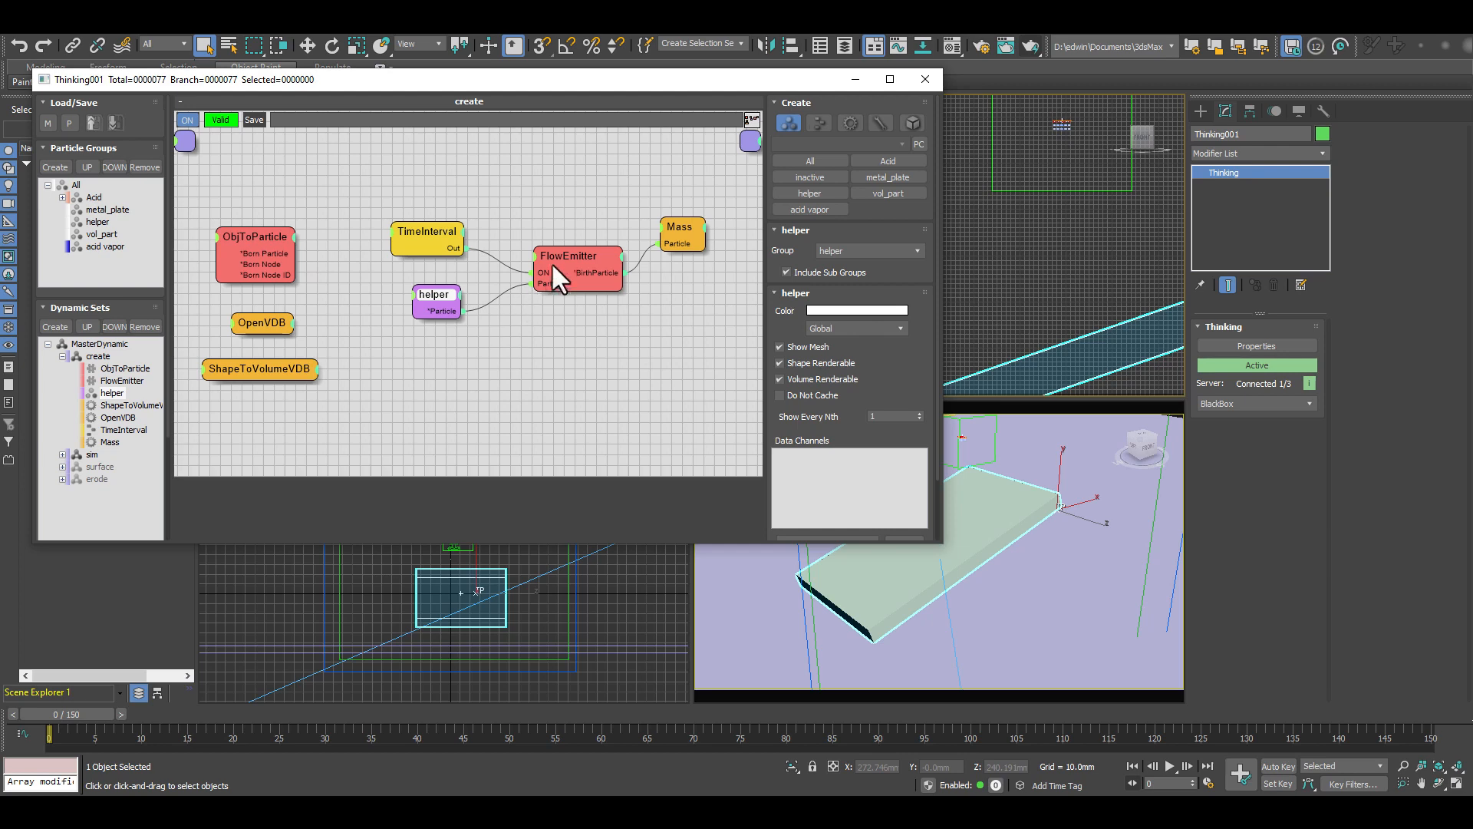
Step: Check the TimeInterval's start and end frames, play the simulation past the end frame, and return to frame 0
click(422, 225)
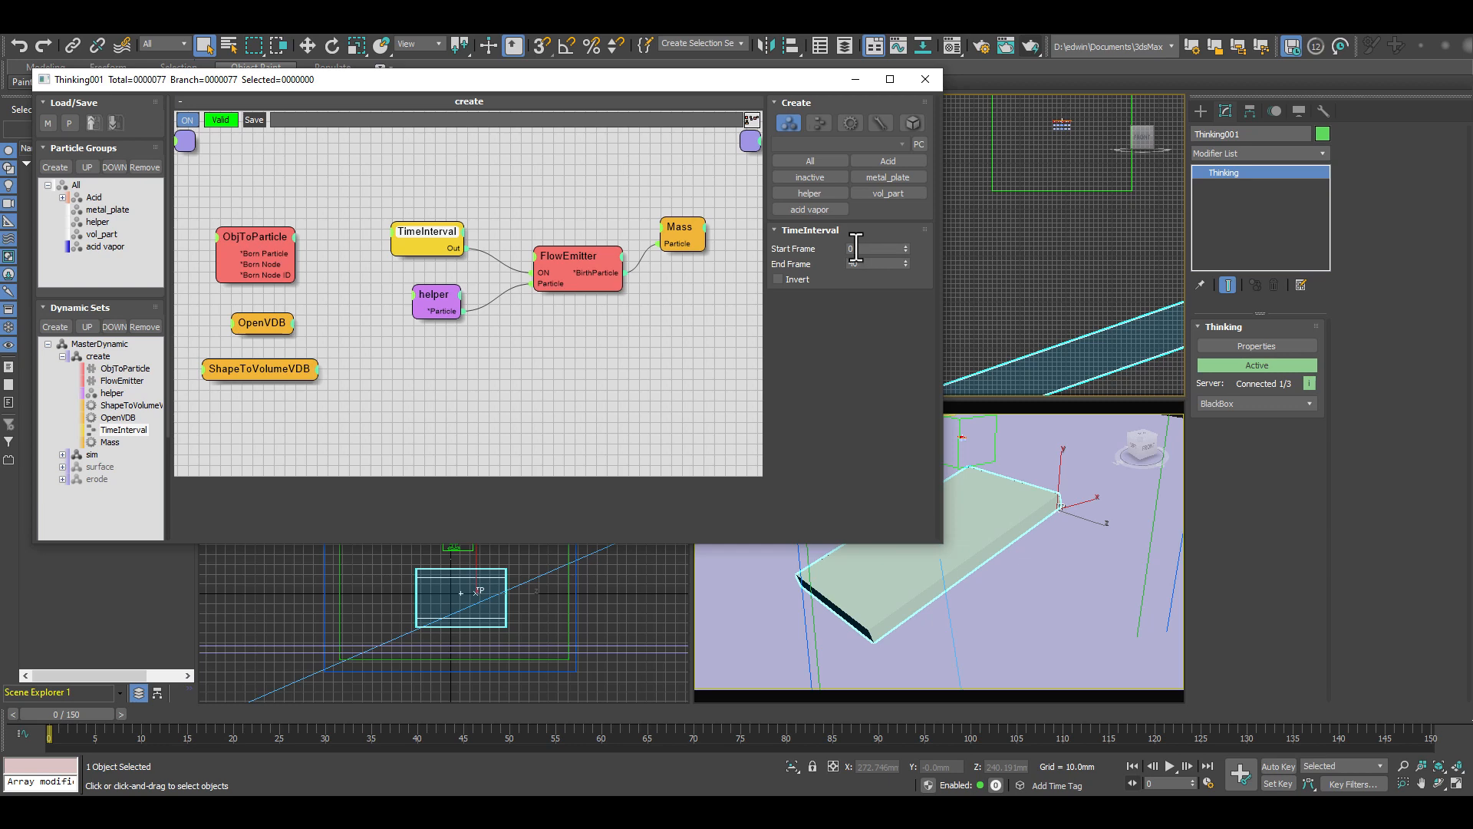
click(1169, 764)
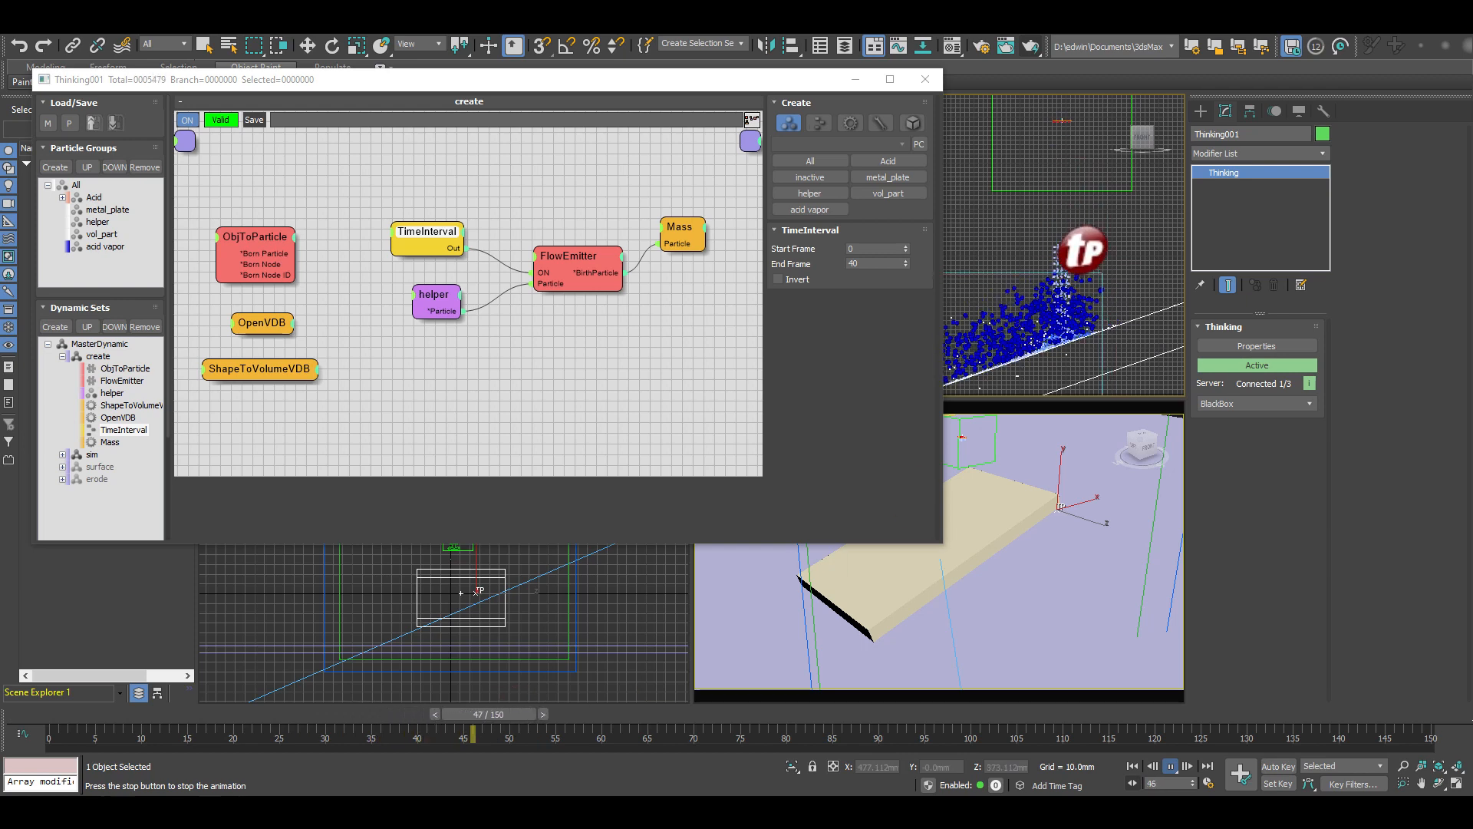
click(1169, 765)
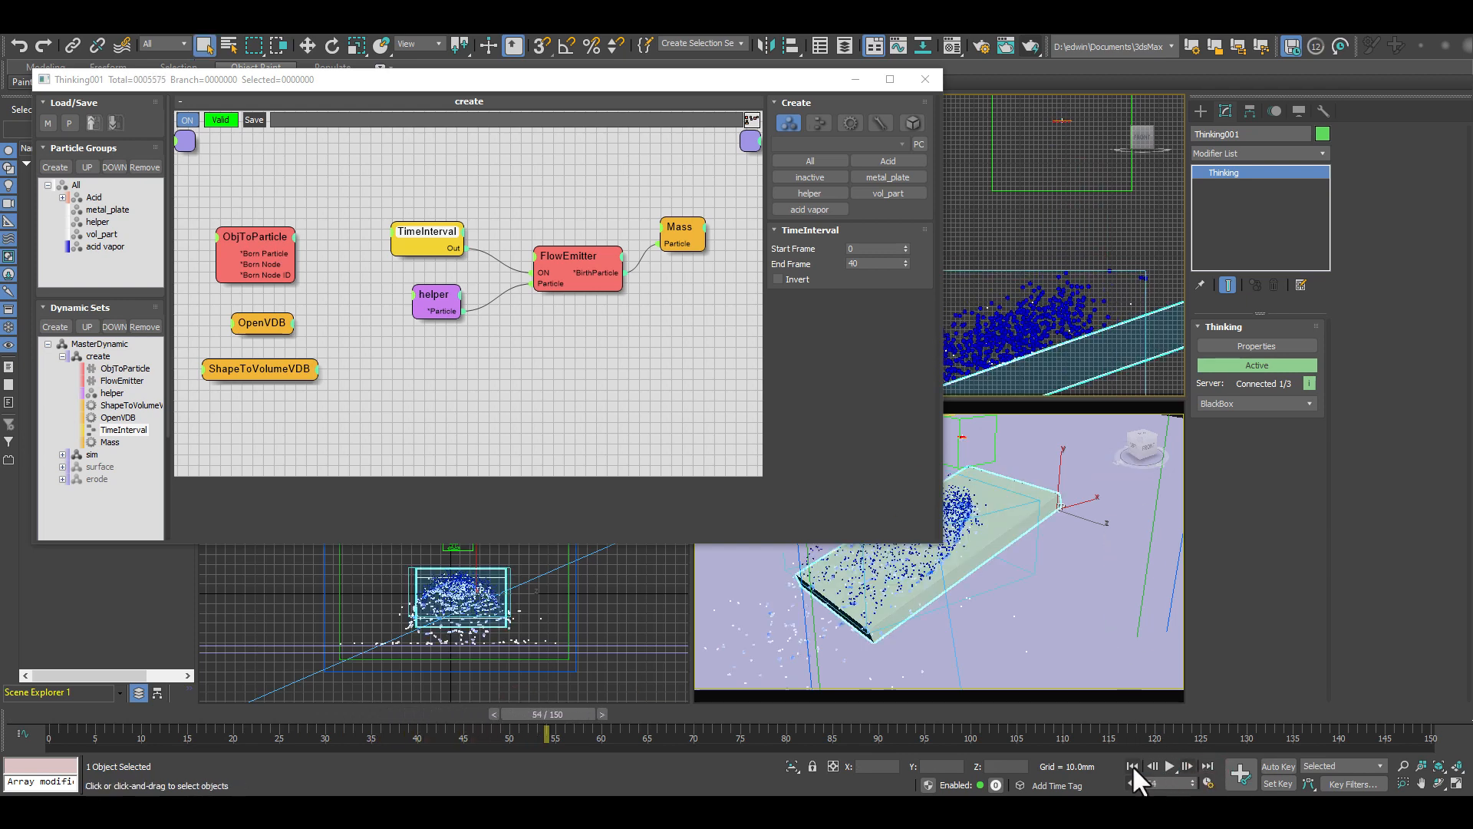
click(1132, 765)
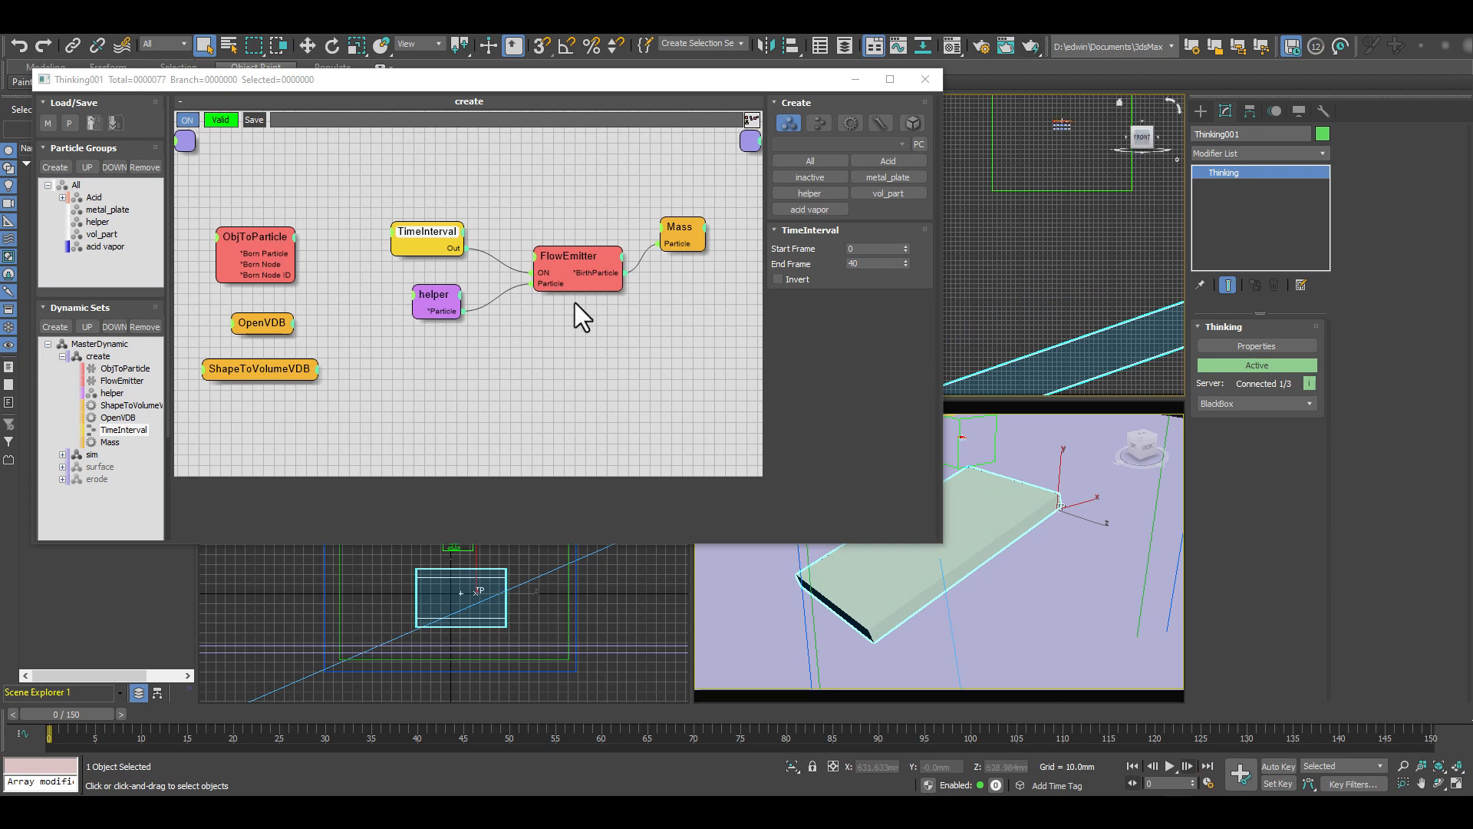
Step: Check the Mass operator's settings, show the create set's own parameters, and bring the whole plate into the Front view
click(684, 227)
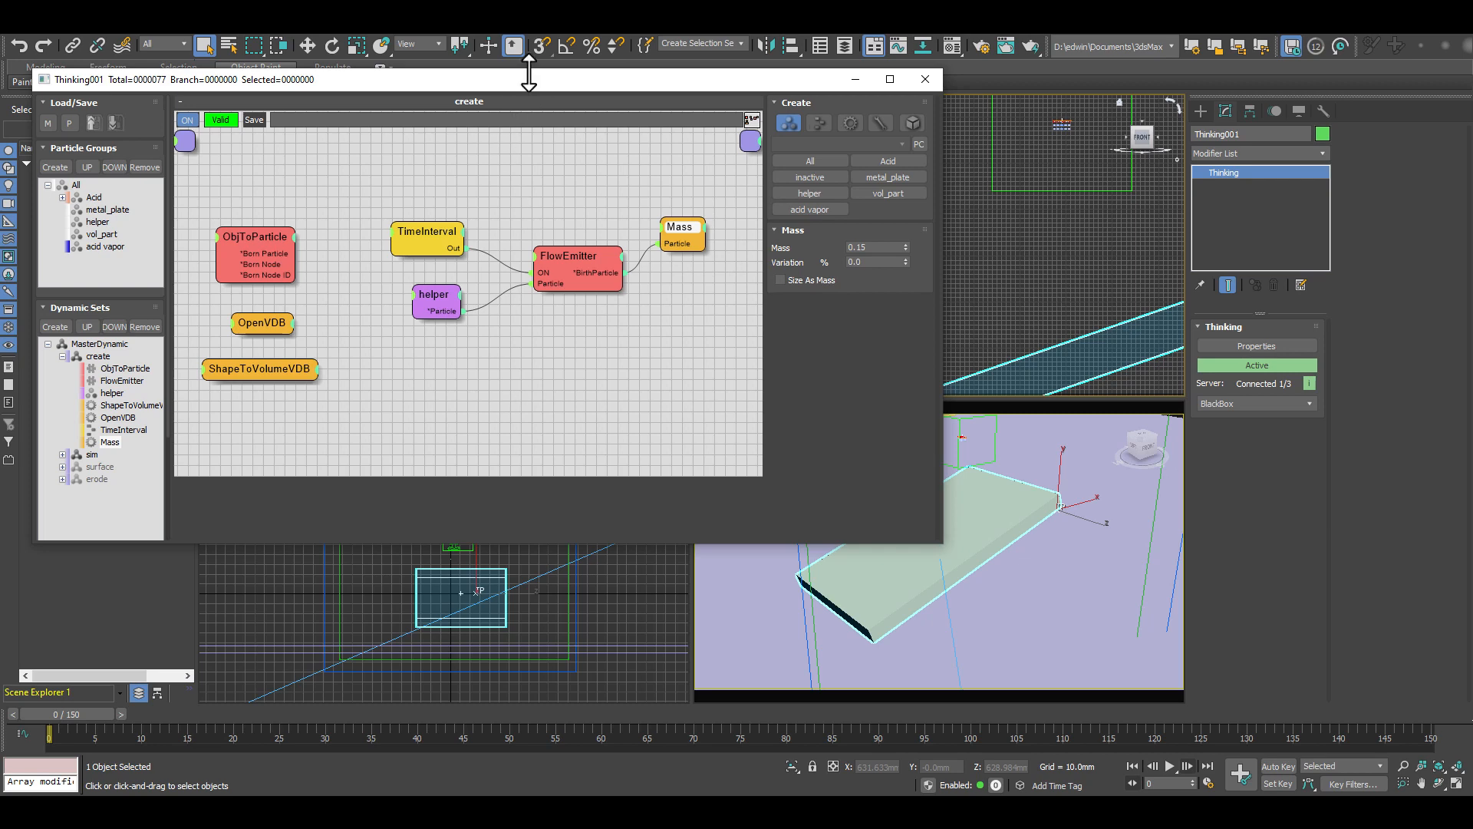
click(486, 364)
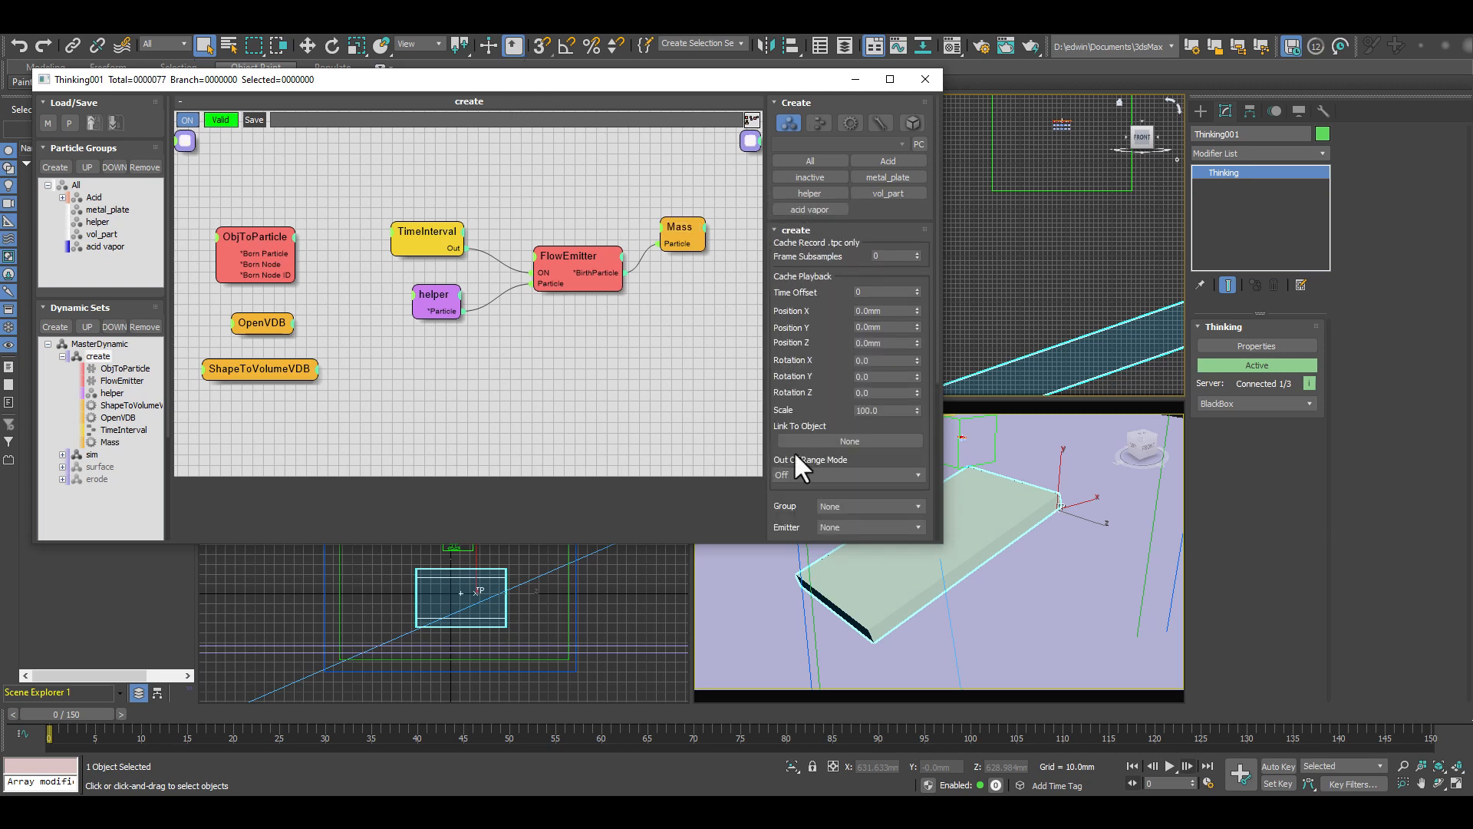
mouse_move(1134, 305)
middle_down()
mouse_move(1069, 237)
mouse_move(1134, 256)
mouse_move(1120, 321)
middle_up()
scroll(1069, 237, down, 3)
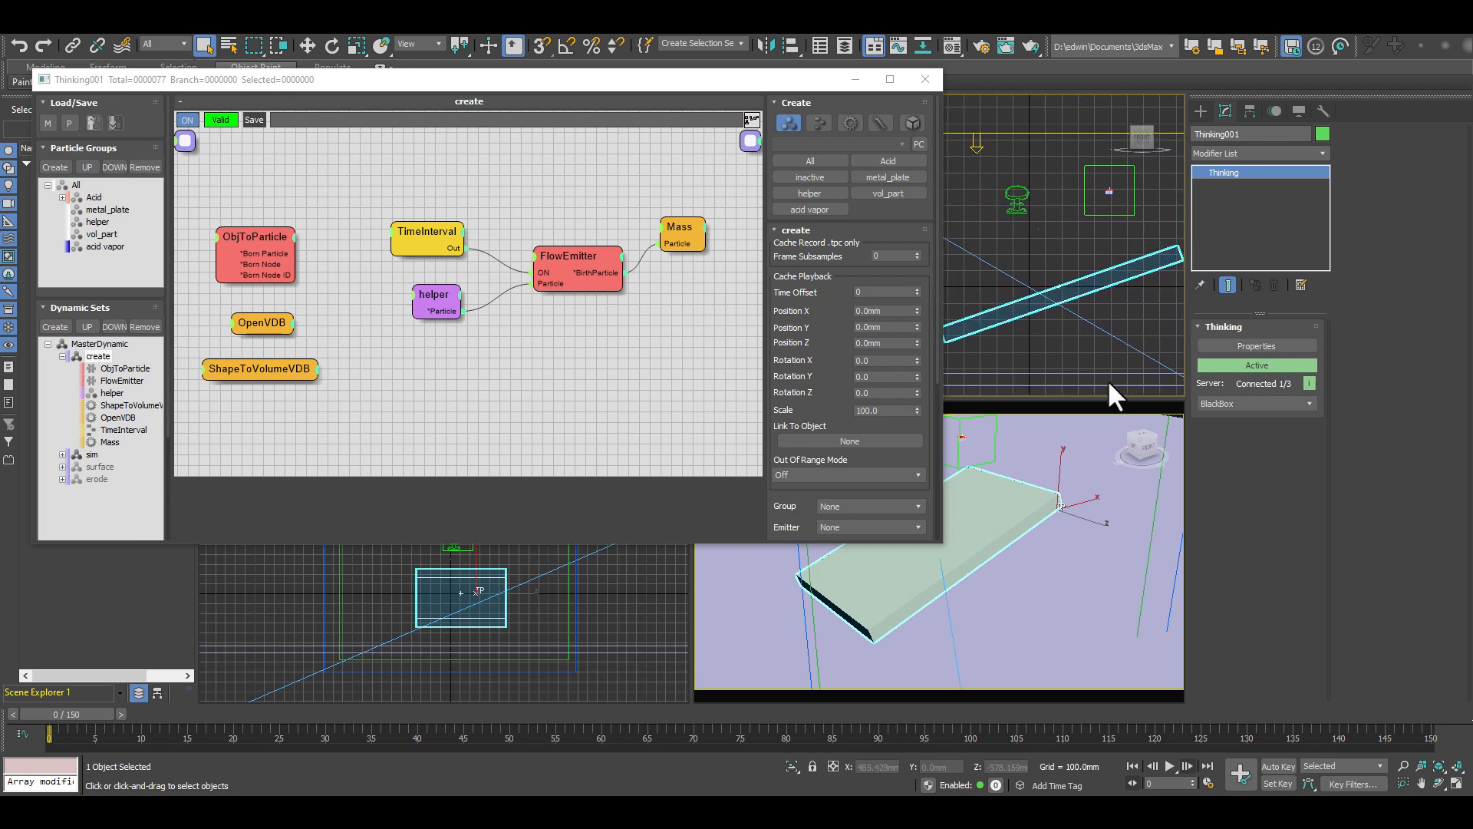
Step: Examine the OpenVDB operator's Distance grid and the grid types that can be added to it
click(261, 323)
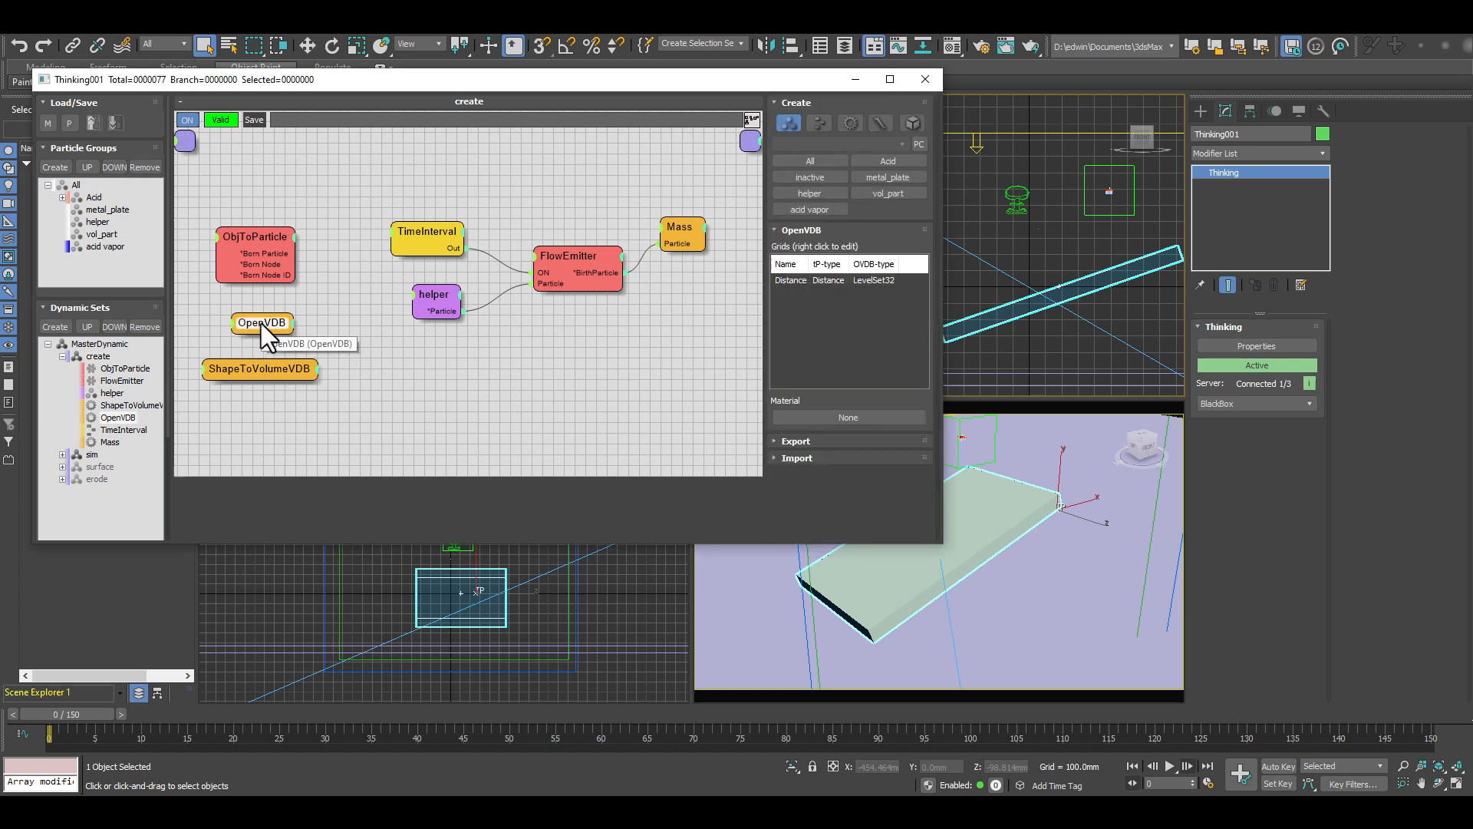
click(819, 280)
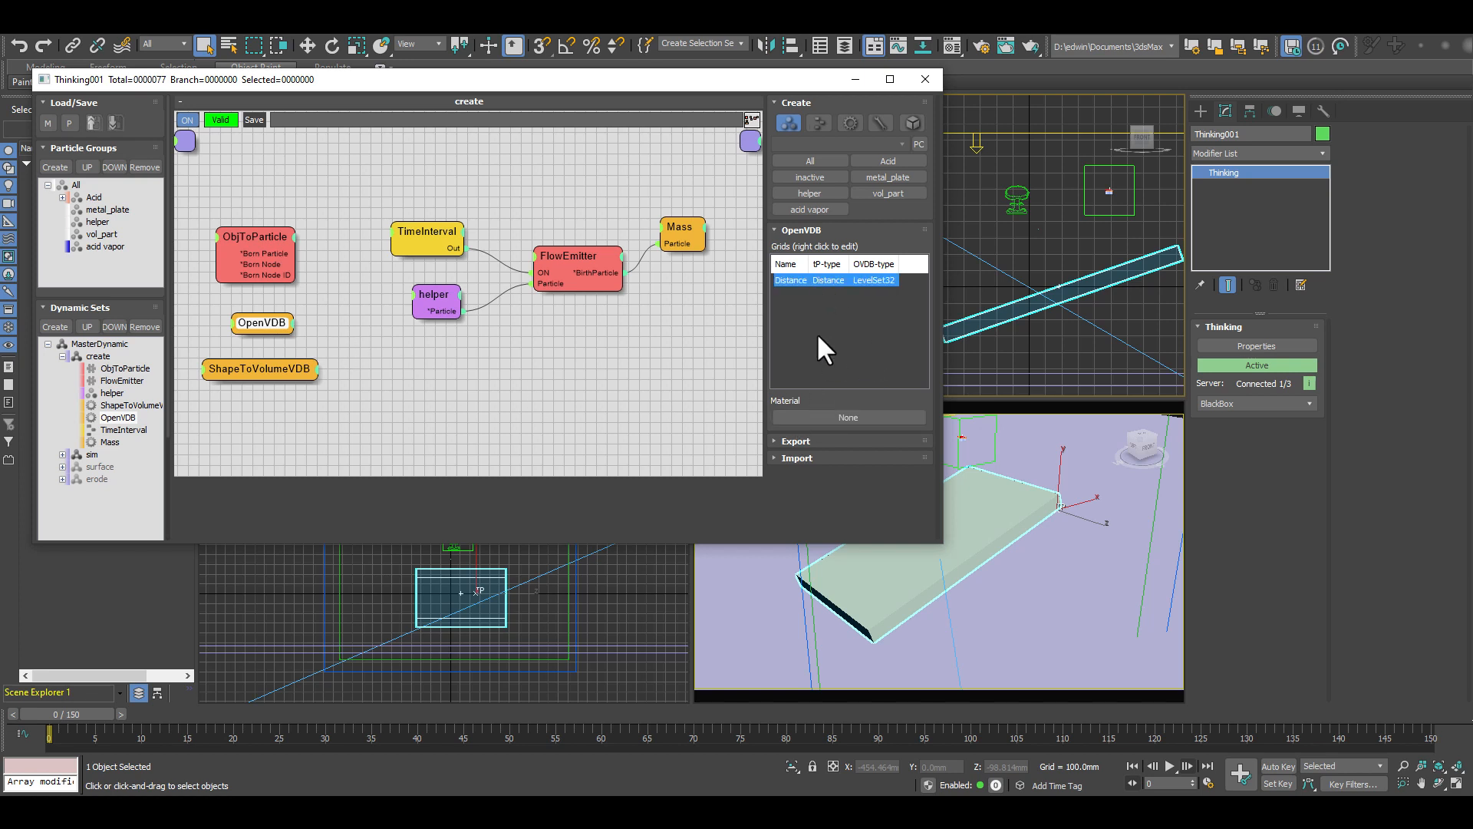
right_click(830, 317)
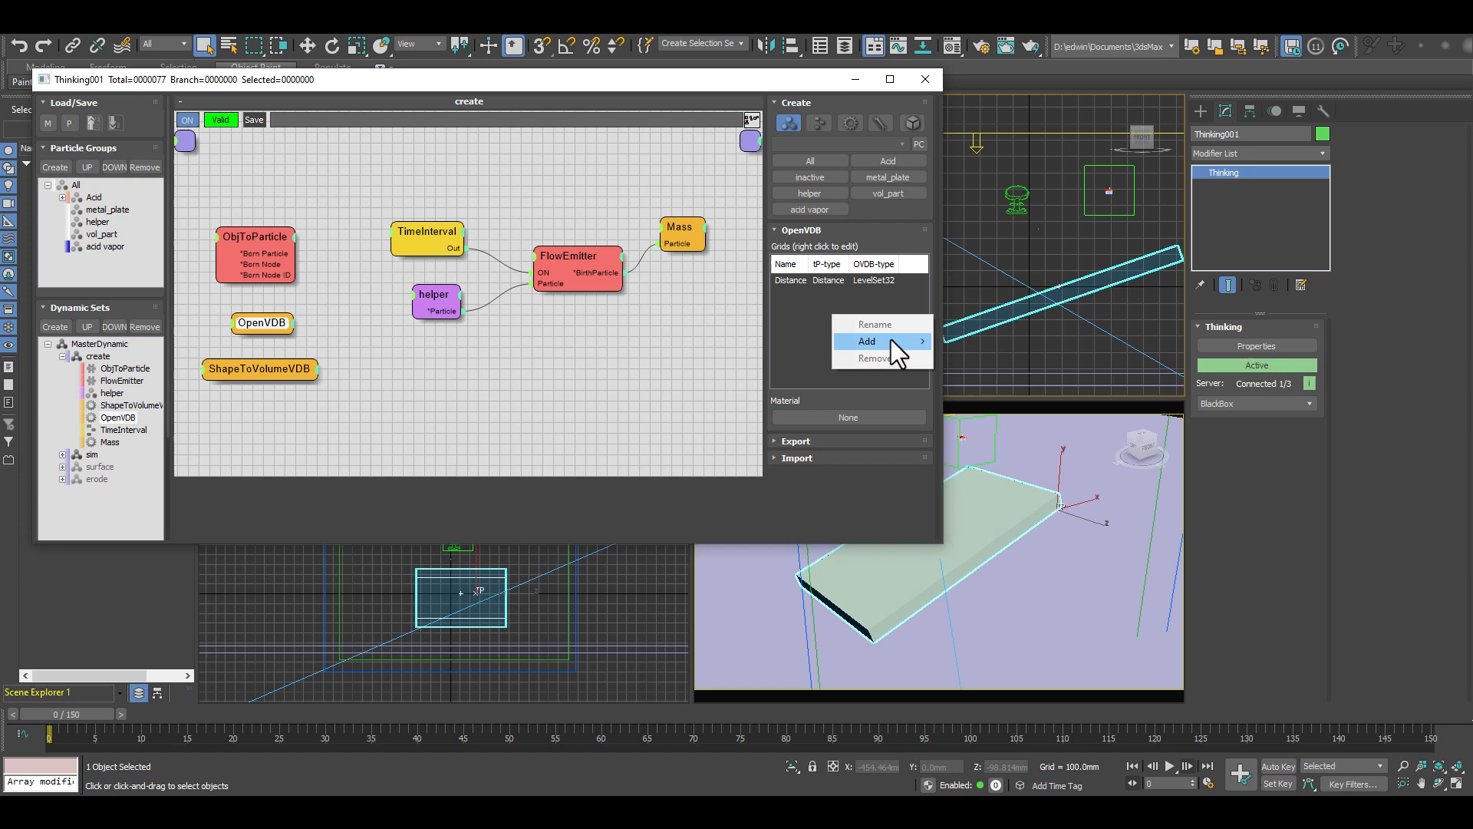
mouse_move(890, 340)
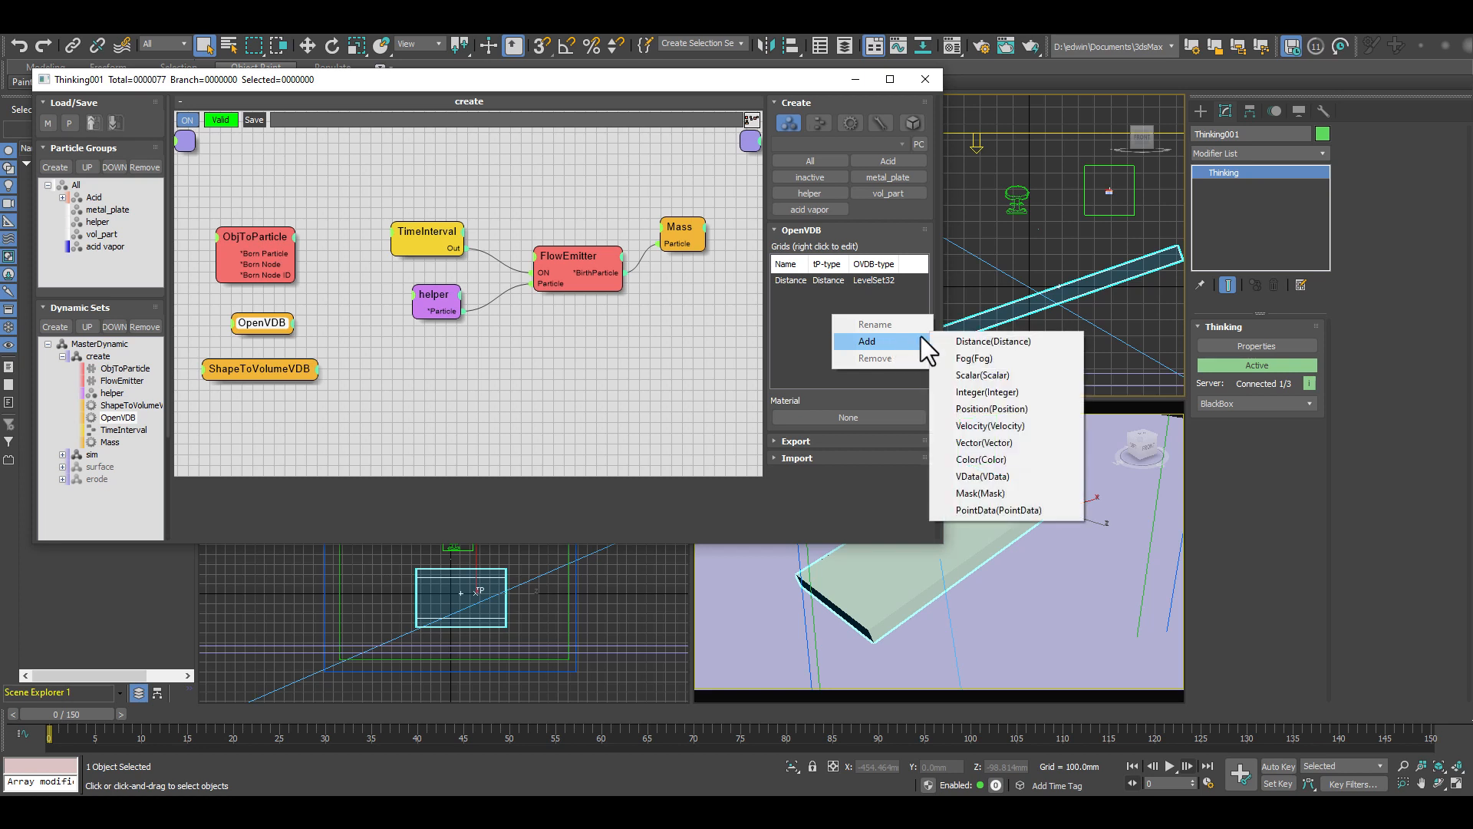
click(806, 299)
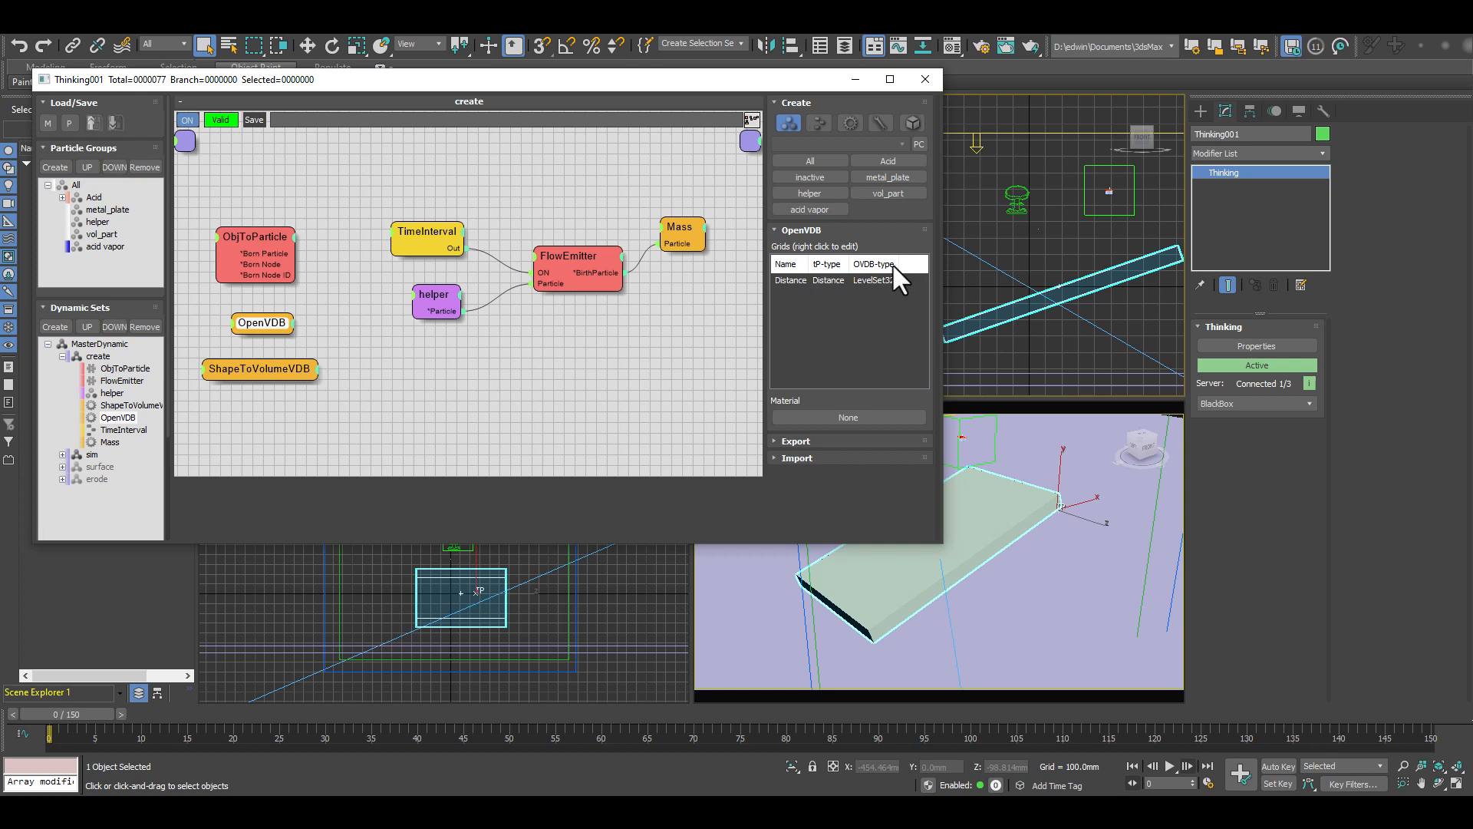
Step: Check the ShapeToVolumeVDB operator's settings and play the simulation to frame 72 to view the eroding plate
click(274, 372)
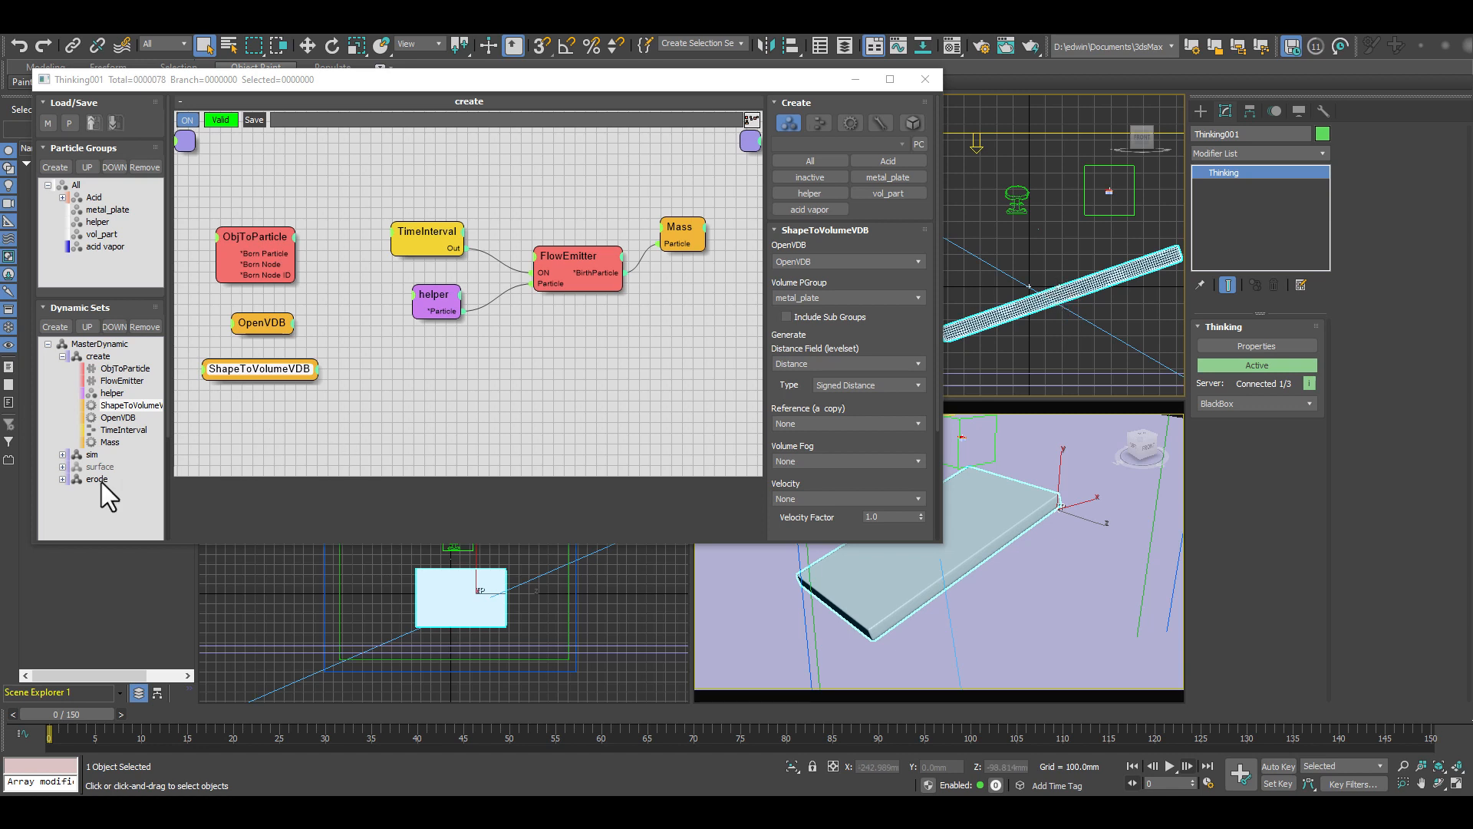
click(1168, 765)
scroll(1105, 274, up, 4)
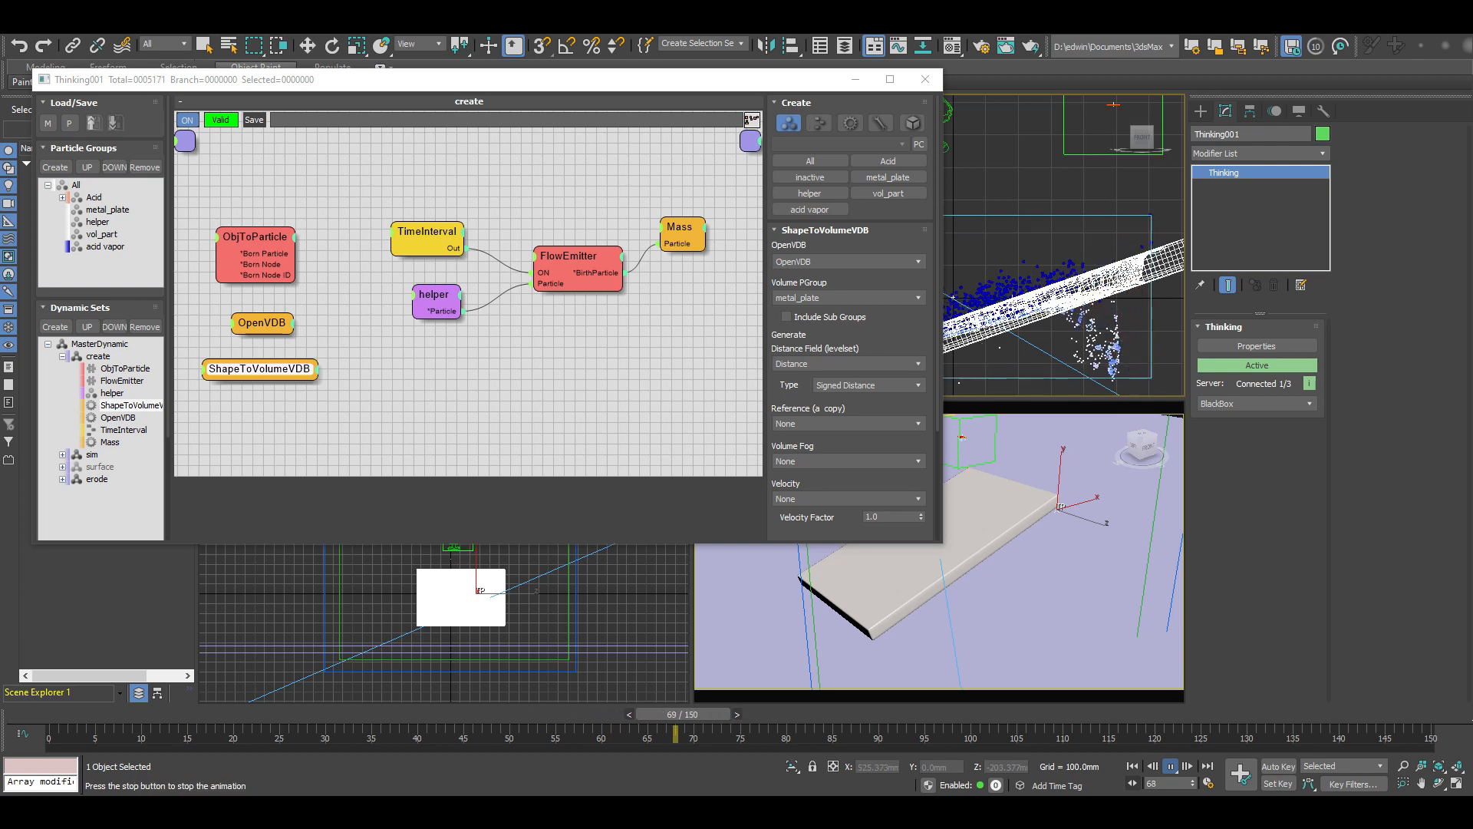
click(1171, 766)
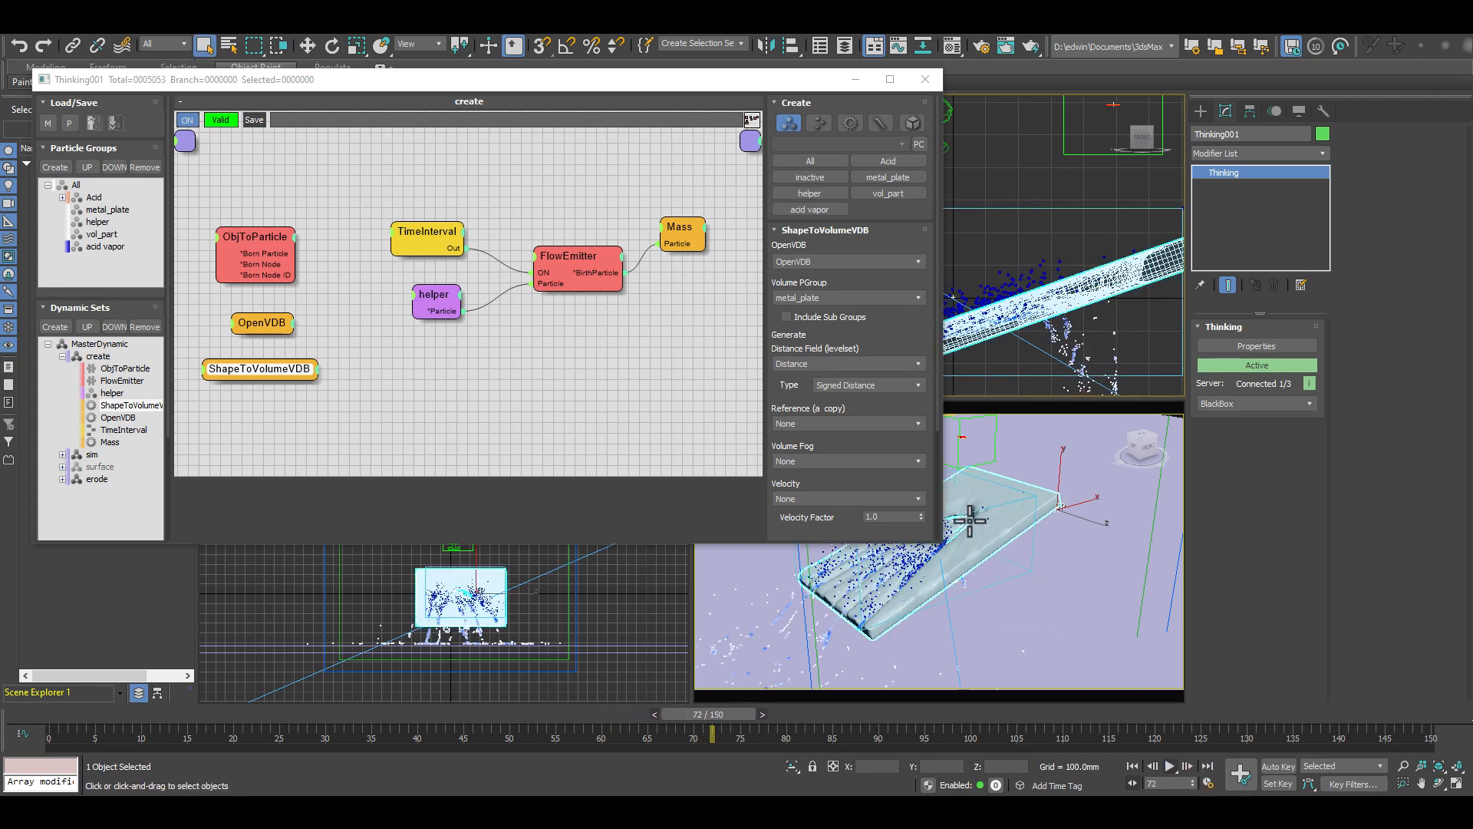
drag(605, 78, 369, 93)
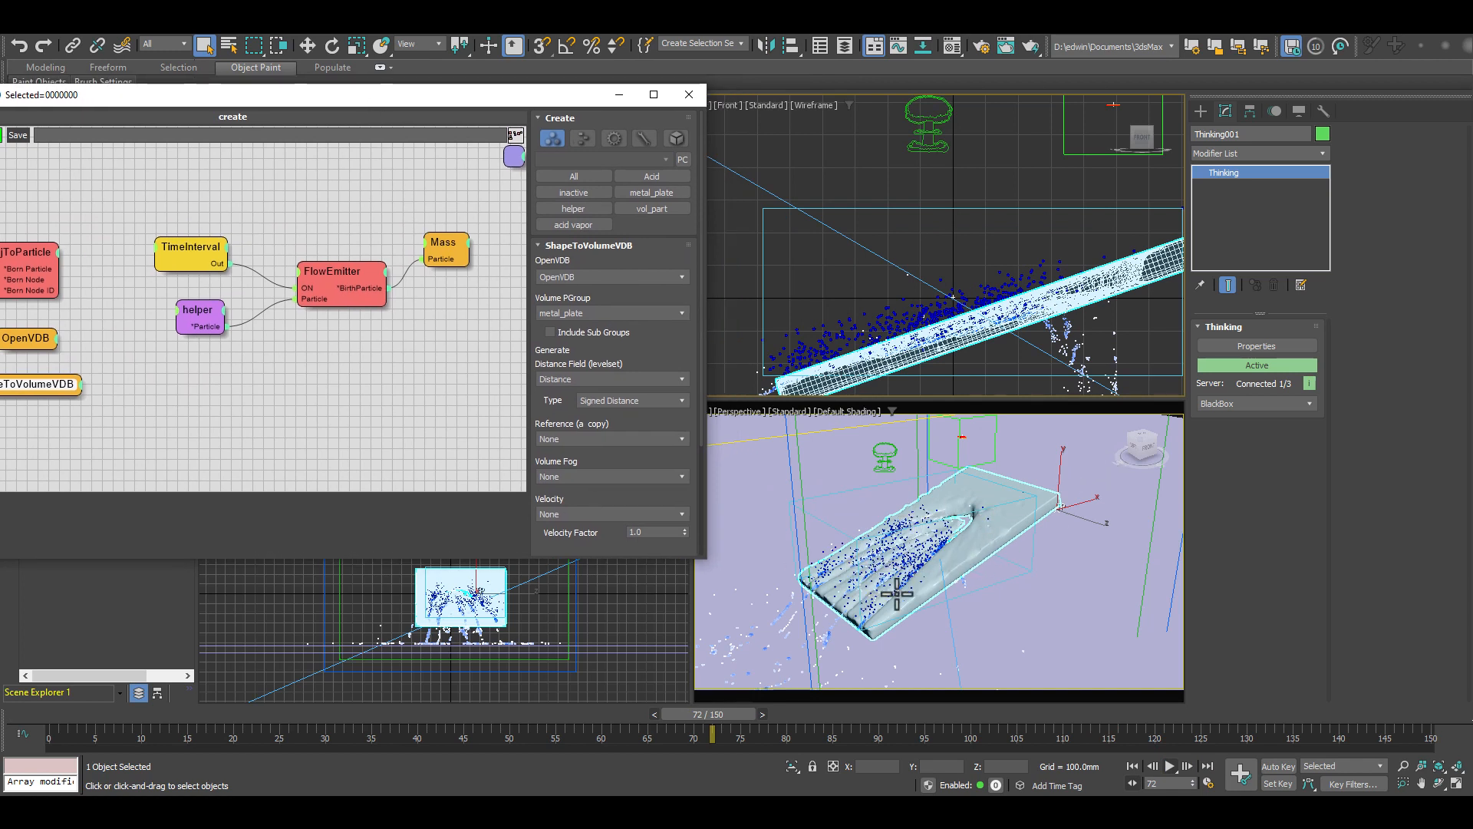
Step: Switch off the erode dynamic set and return to frame 0
drag(351, 99, 602, 66)
double_click(112, 462)
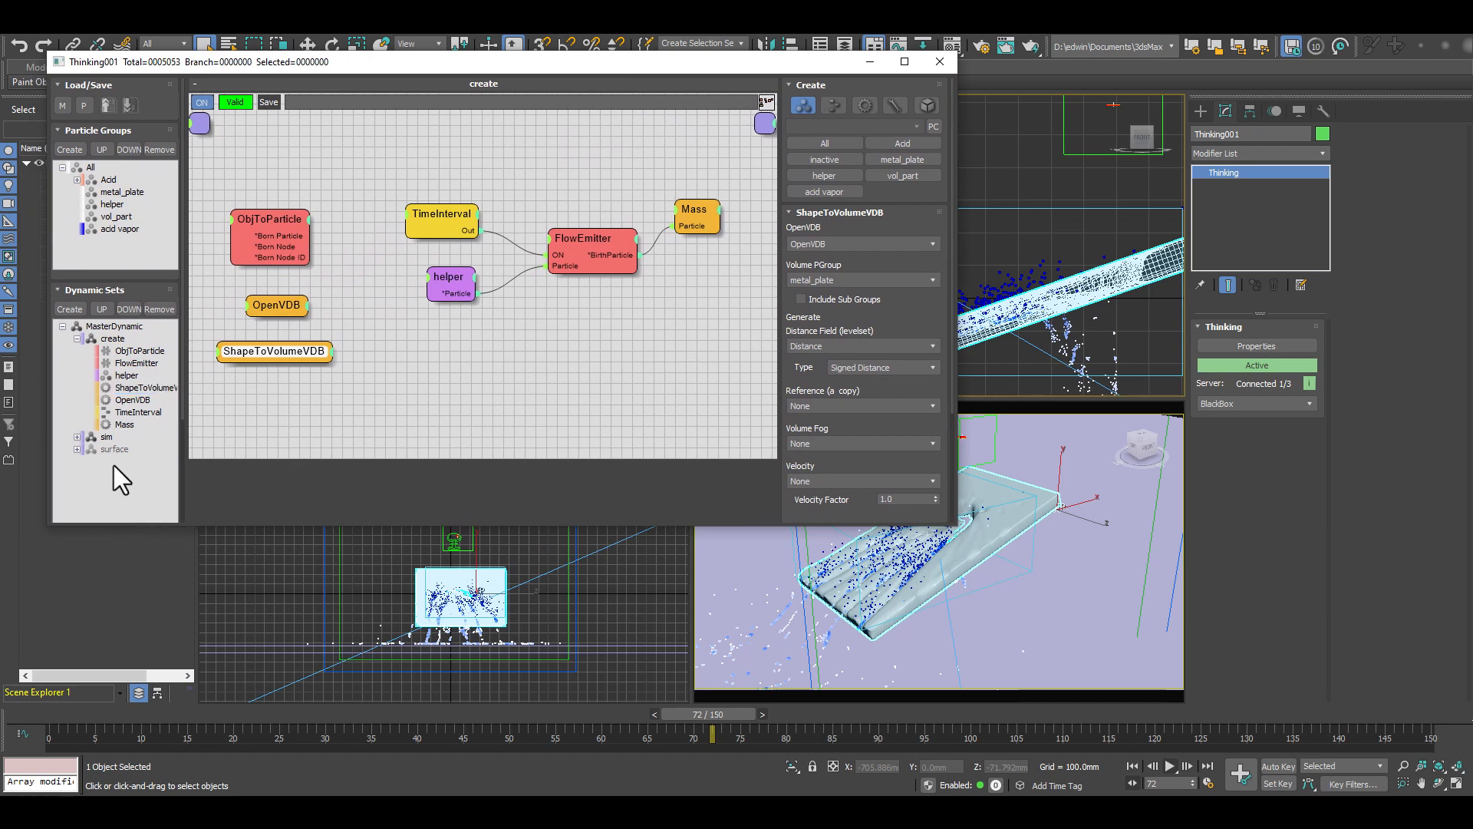
click(1132, 764)
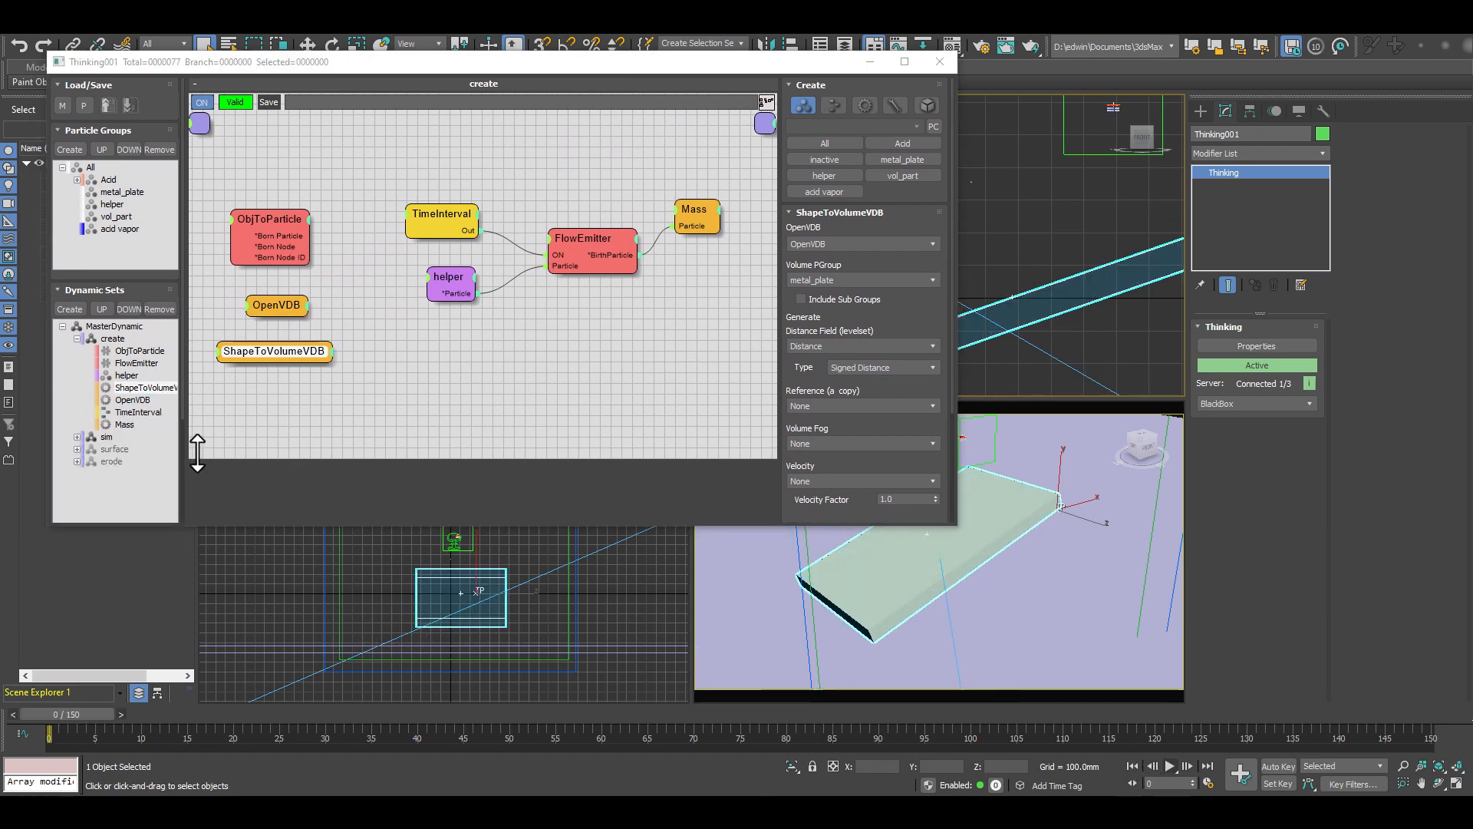
Step: Collapse the create set and show the sim set's operator network and contents
click(76, 338)
click(85, 339)
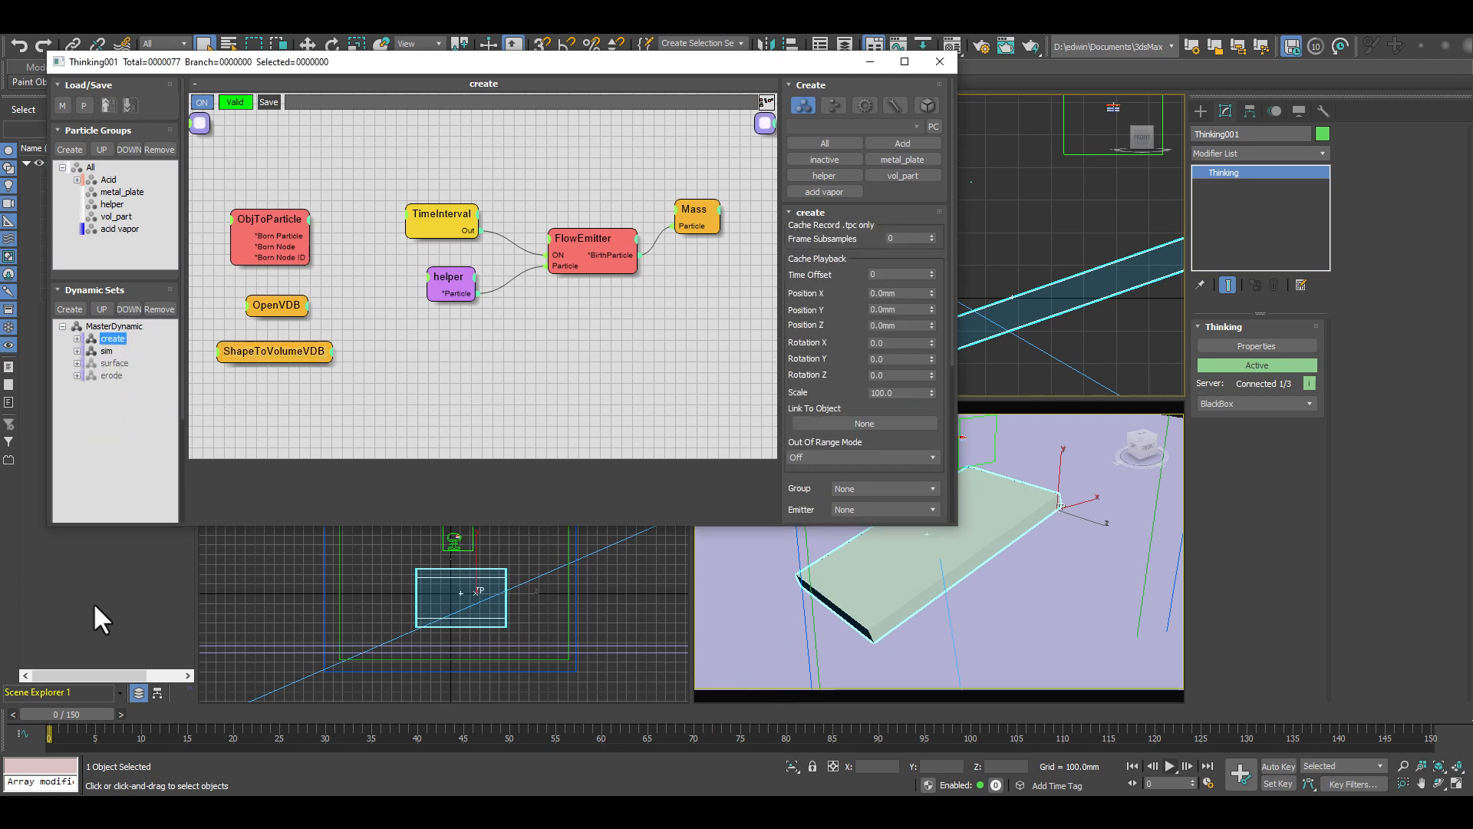
click(105, 351)
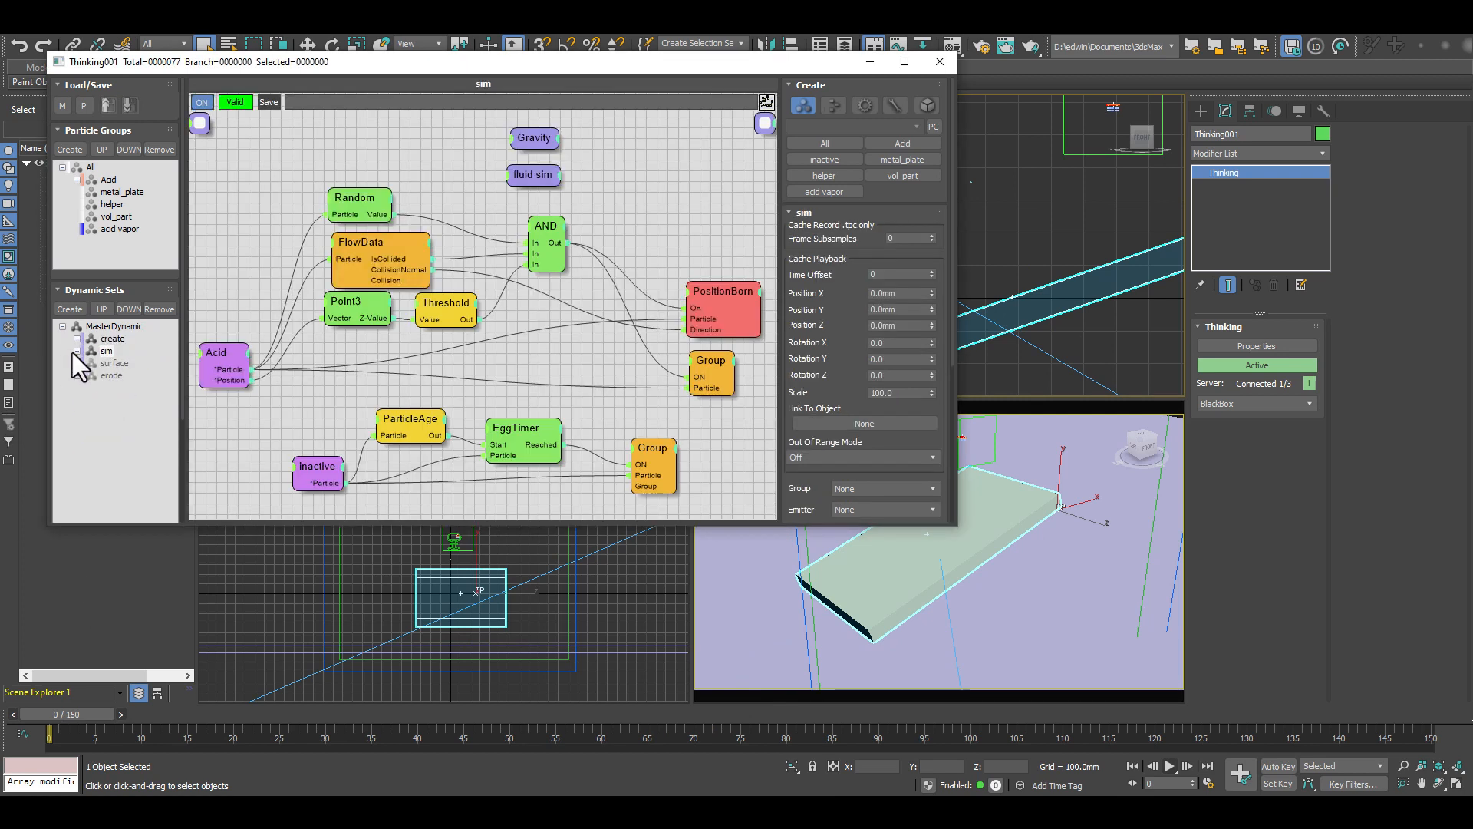
click(76, 350)
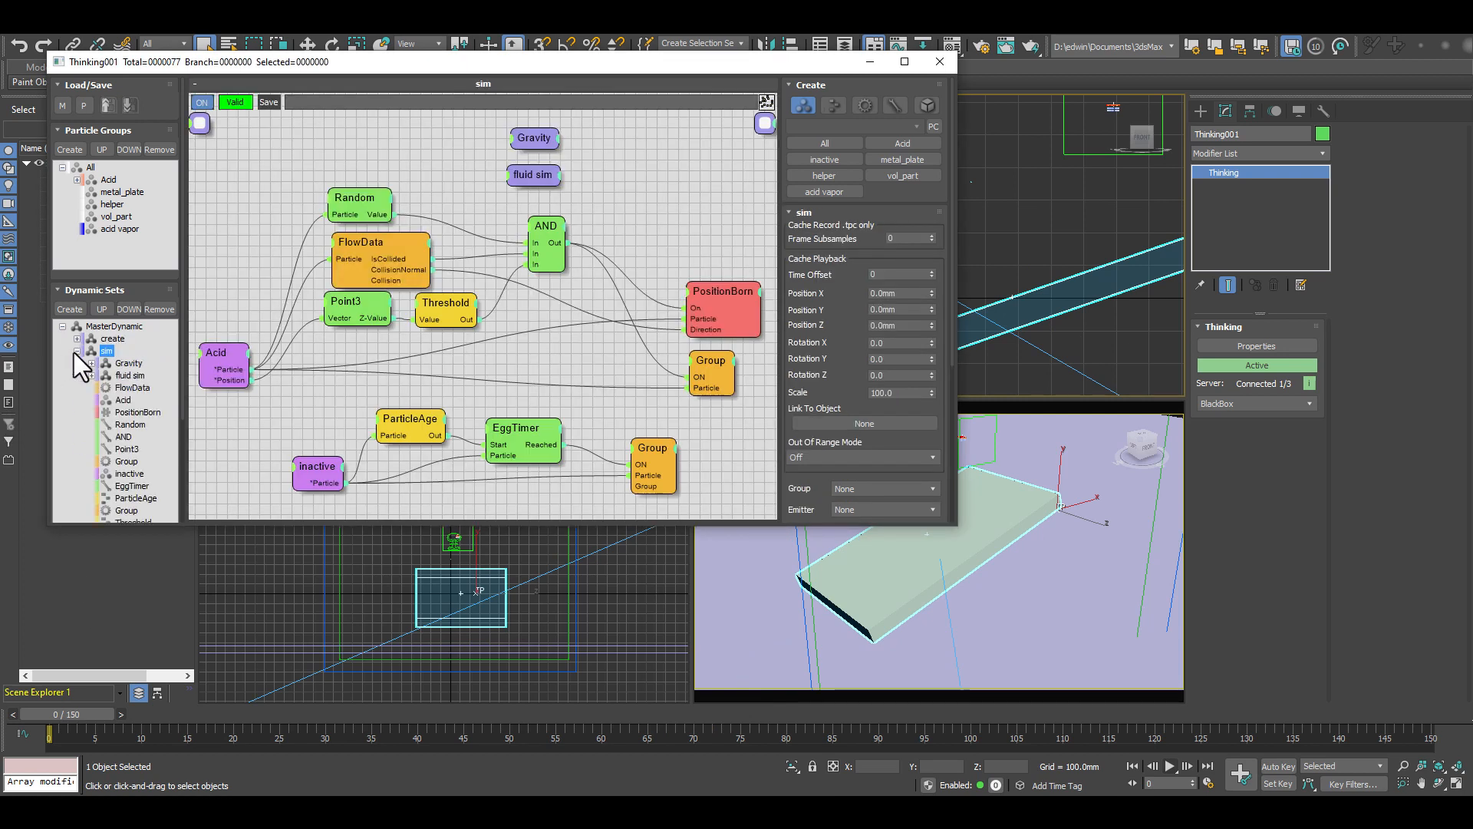
Step: Examine the Gravity set inside sim, checking its Acid group node and the Force operator's strength and type
click(129, 363)
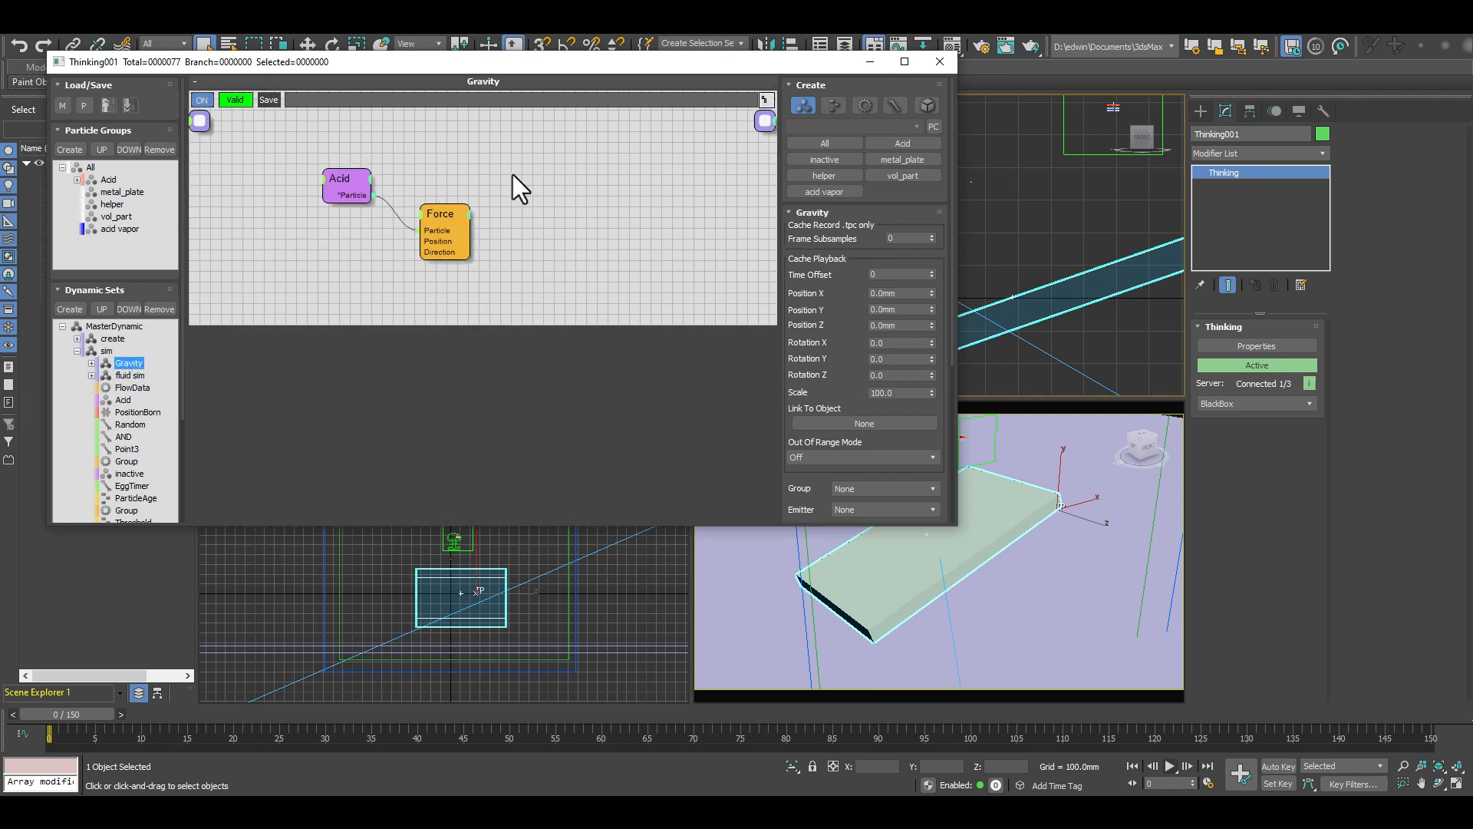
click(342, 175)
mouse_move(342, 175)
mouse_down()
mouse_move(343, 213)
mouse_move(337, 193)
mouse_up()
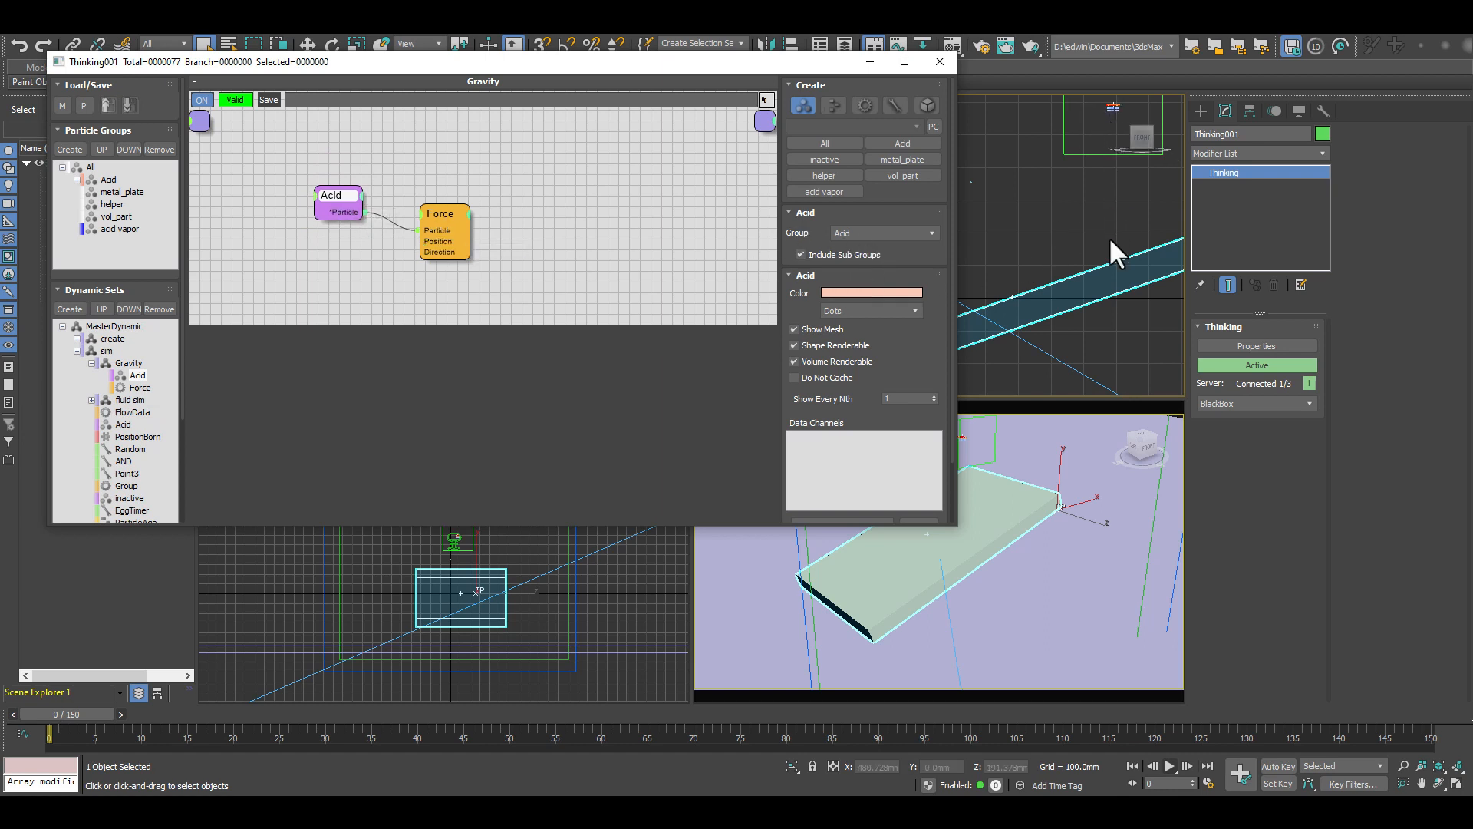
click(445, 214)
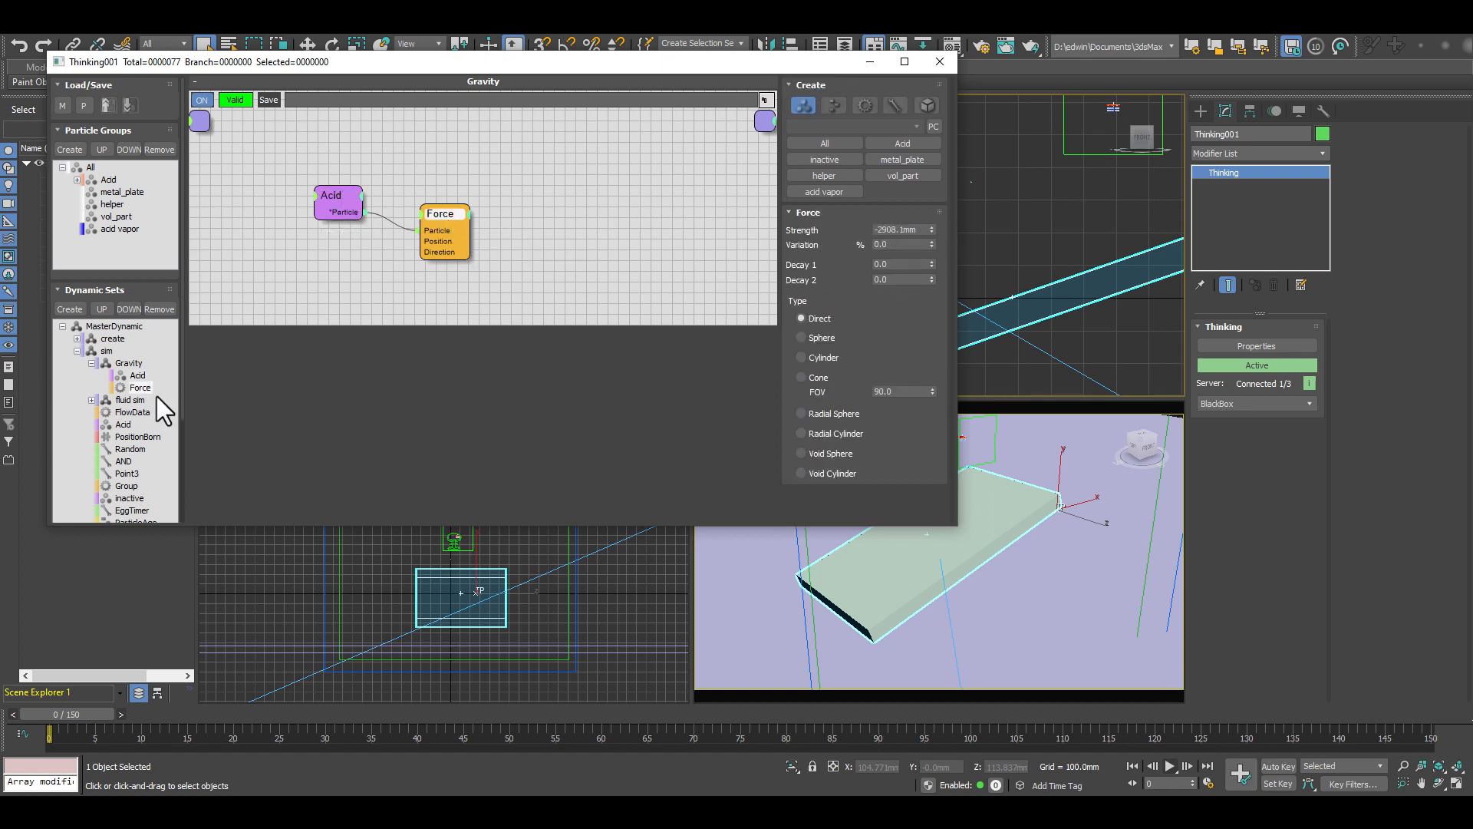
double_click(106, 363)
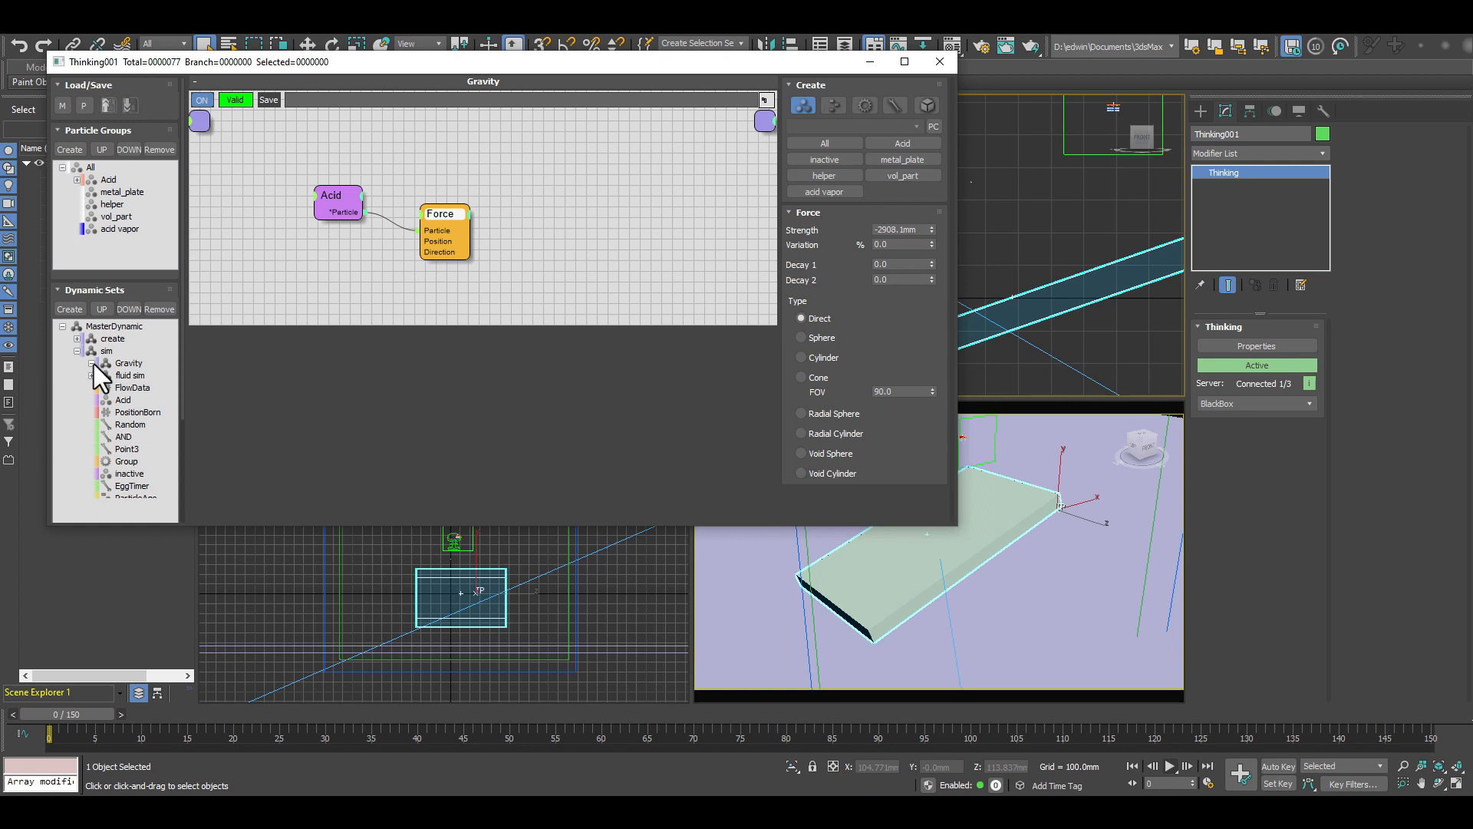
Step: Examine the fluid sim set's FlowGroup settings and the inactive subgroup under the Acid particle group
click(130, 375)
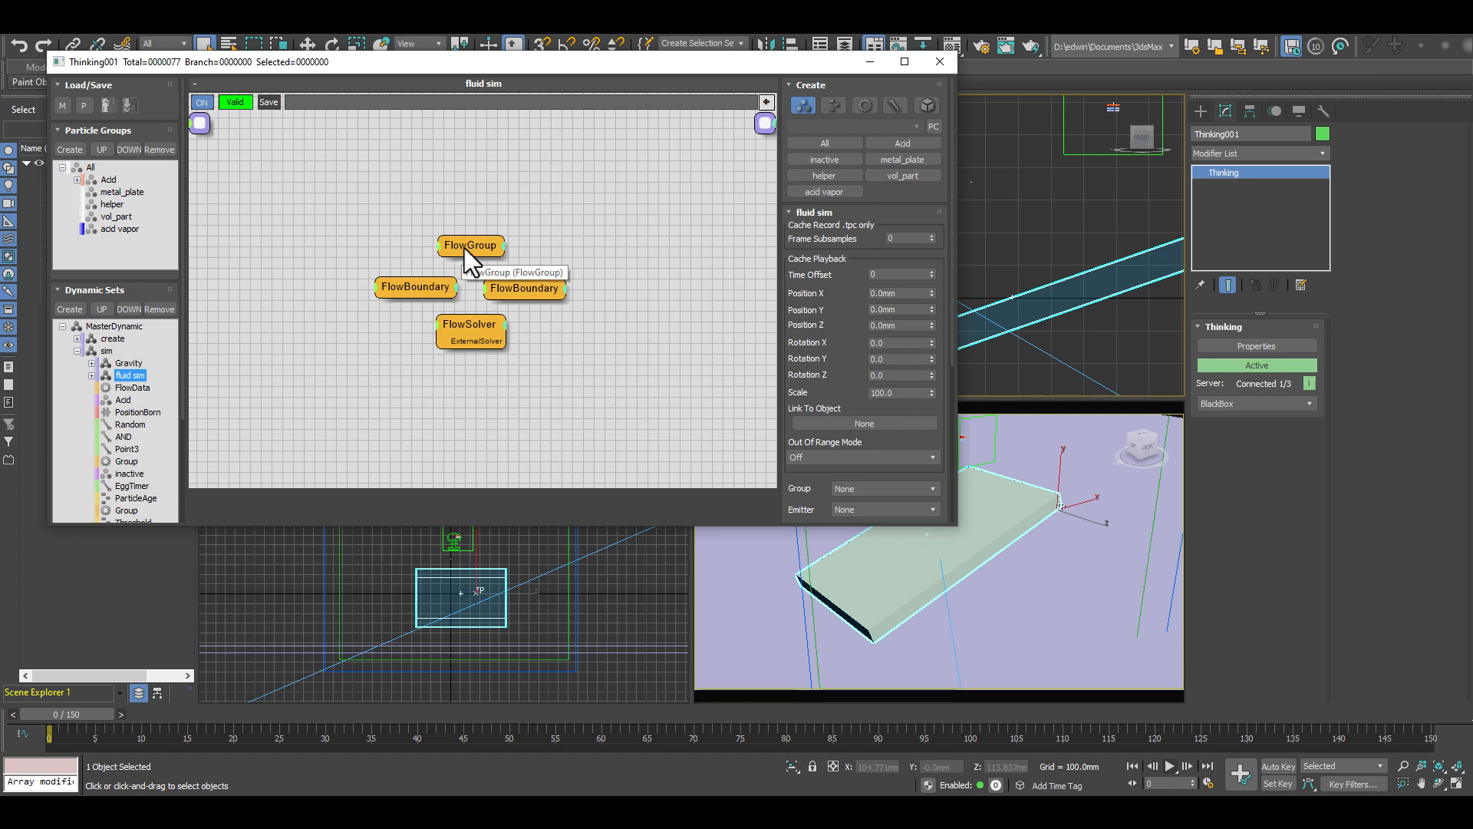
click(487, 246)
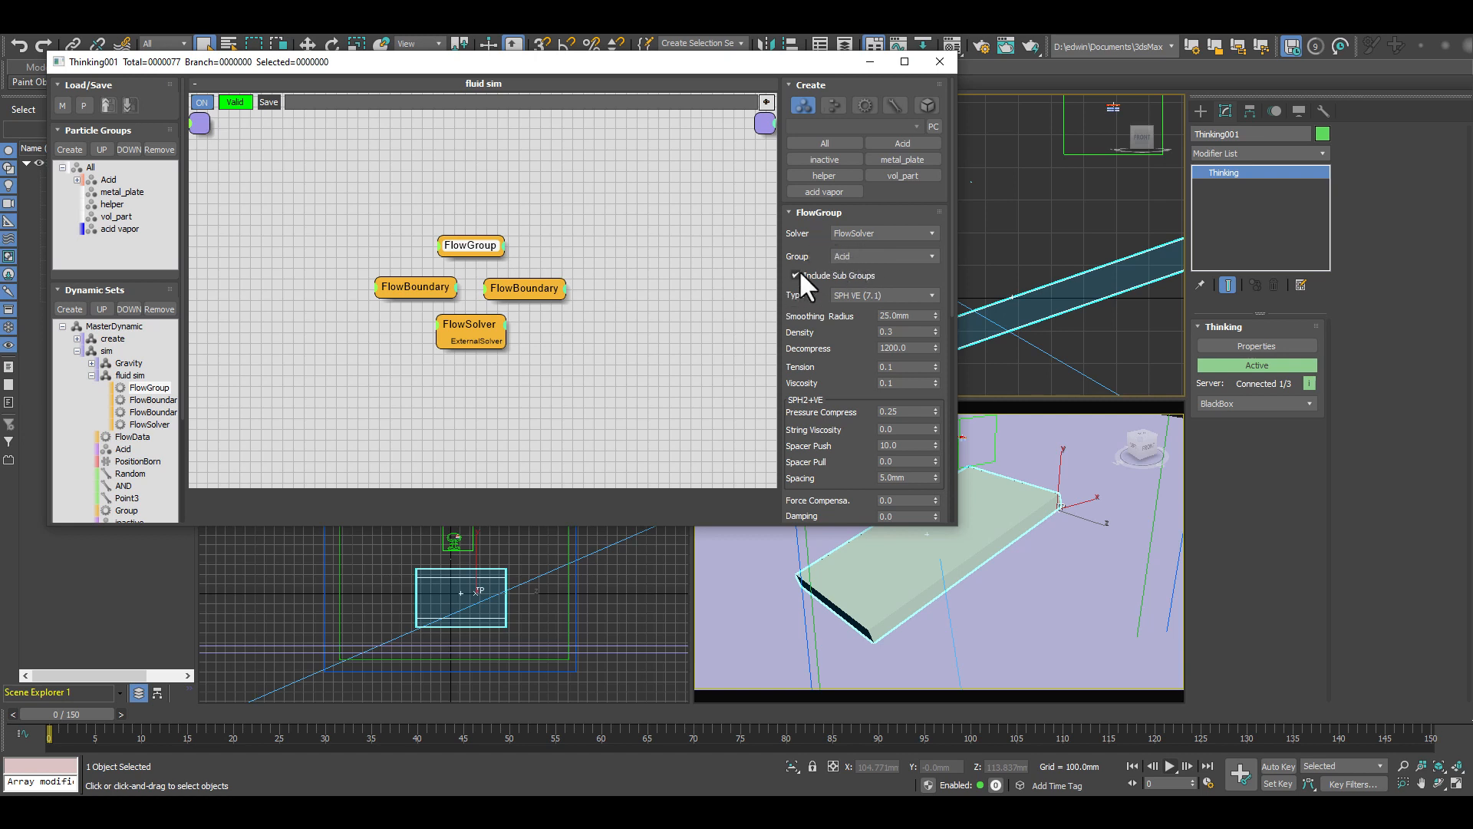
click(77, 180)
click(121, 186)
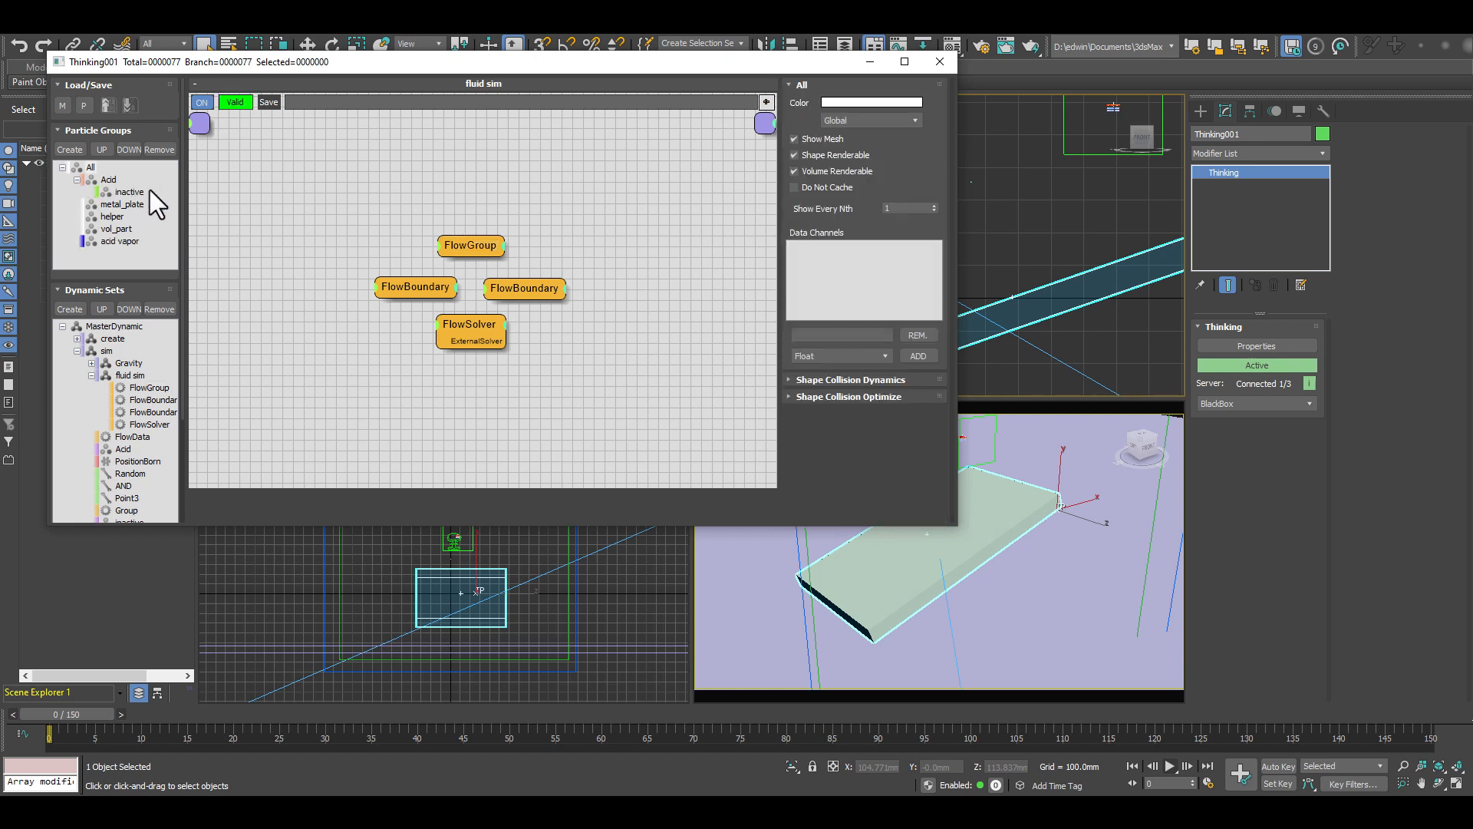
click(468, 247)
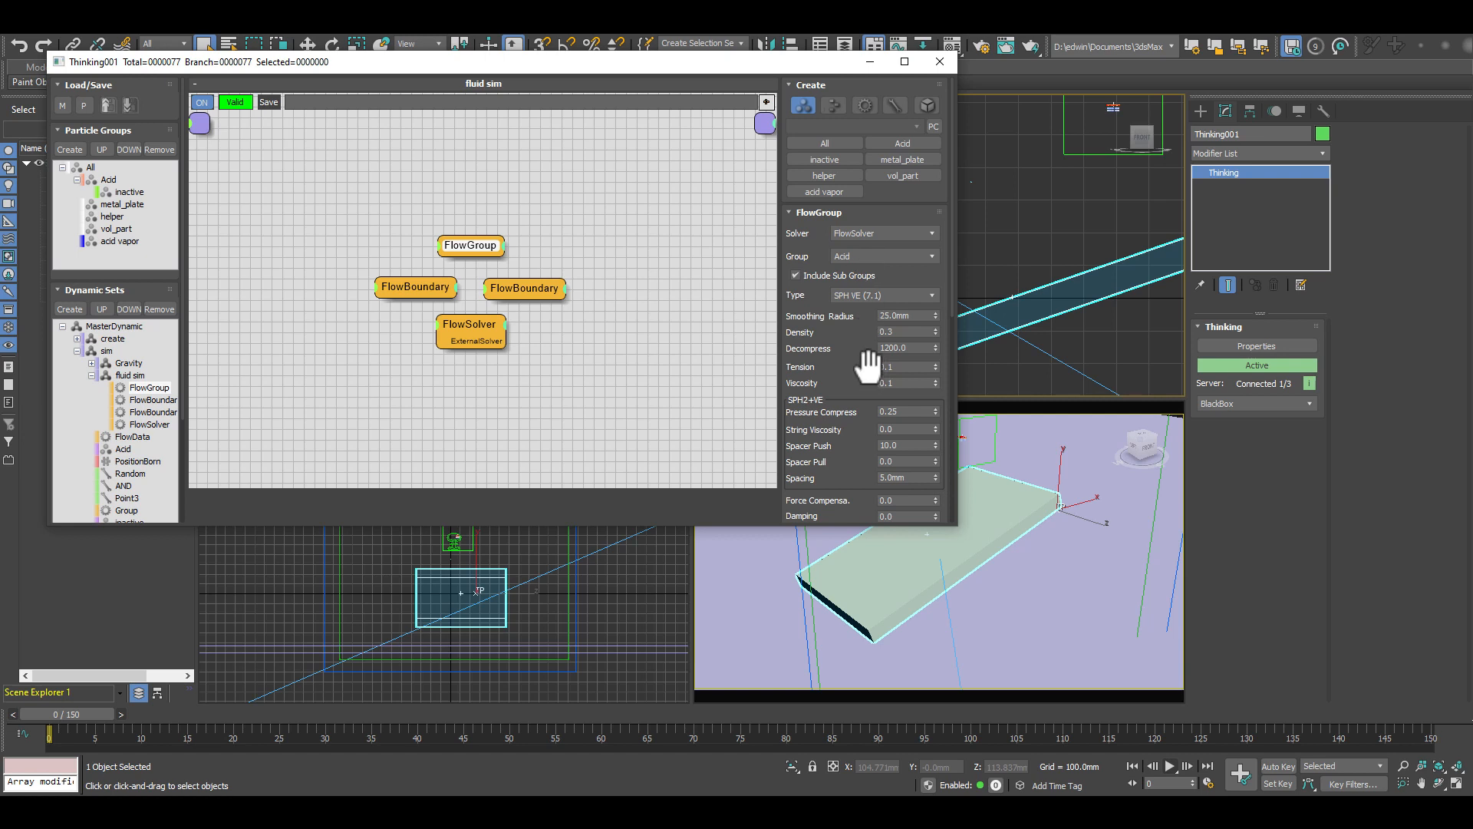
Step: Check both FlowBoundary operators' collision sources and the FlowSolver settings, revisit FlowGroup, and collapse the fluid sim set
click(426, 286)
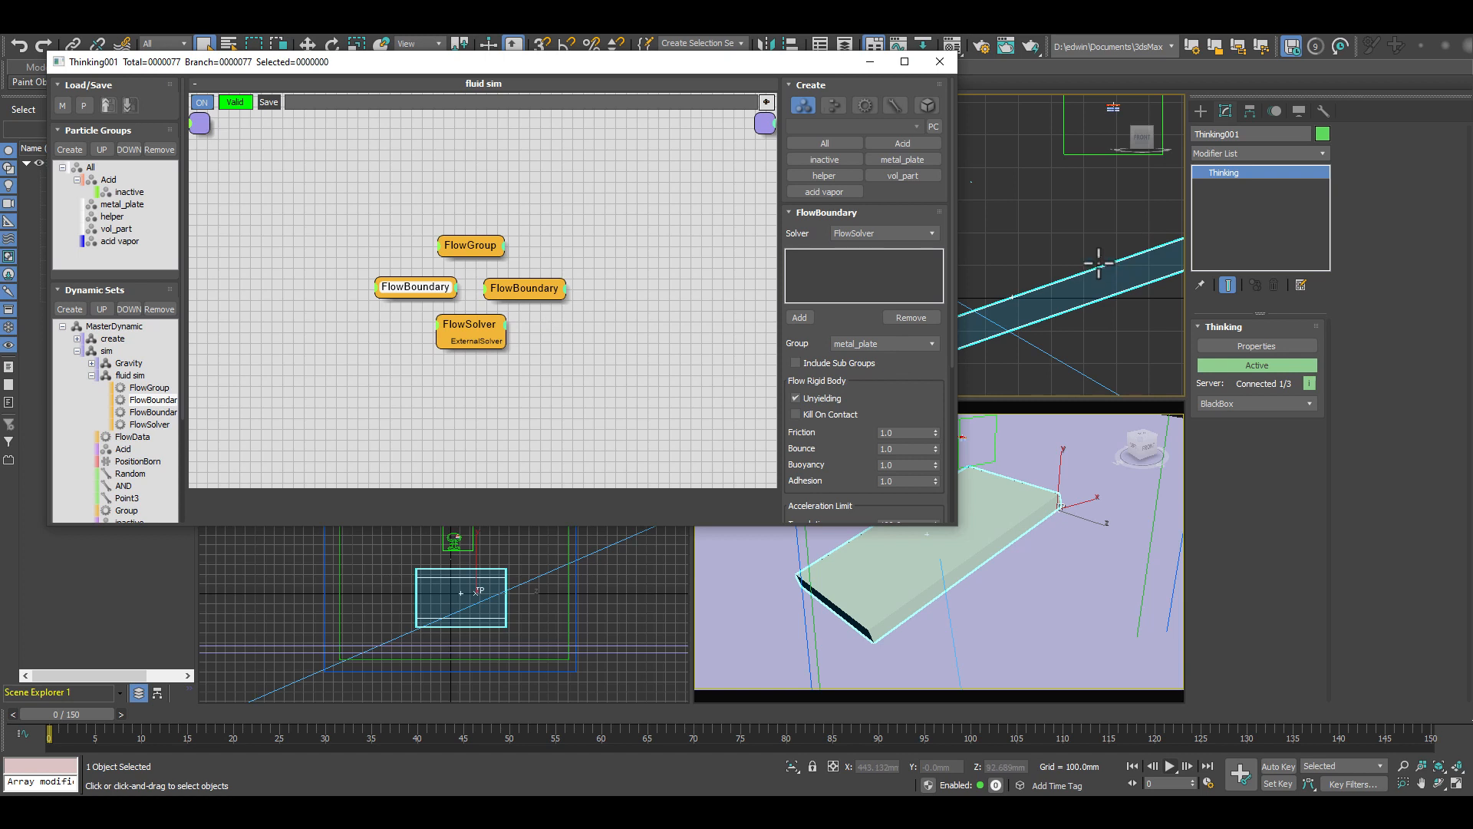
click(520, 293)
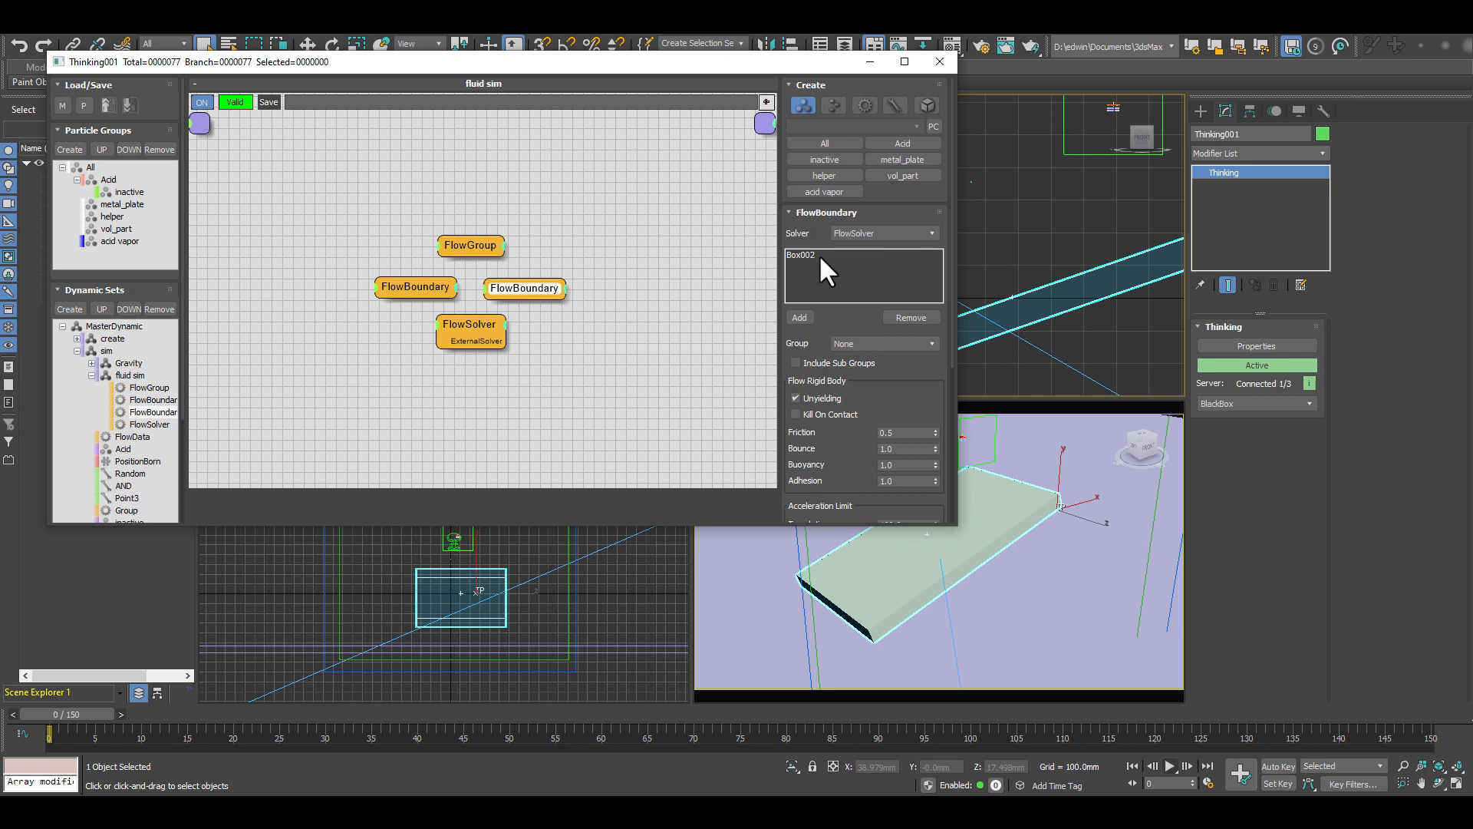
click(481, 329)
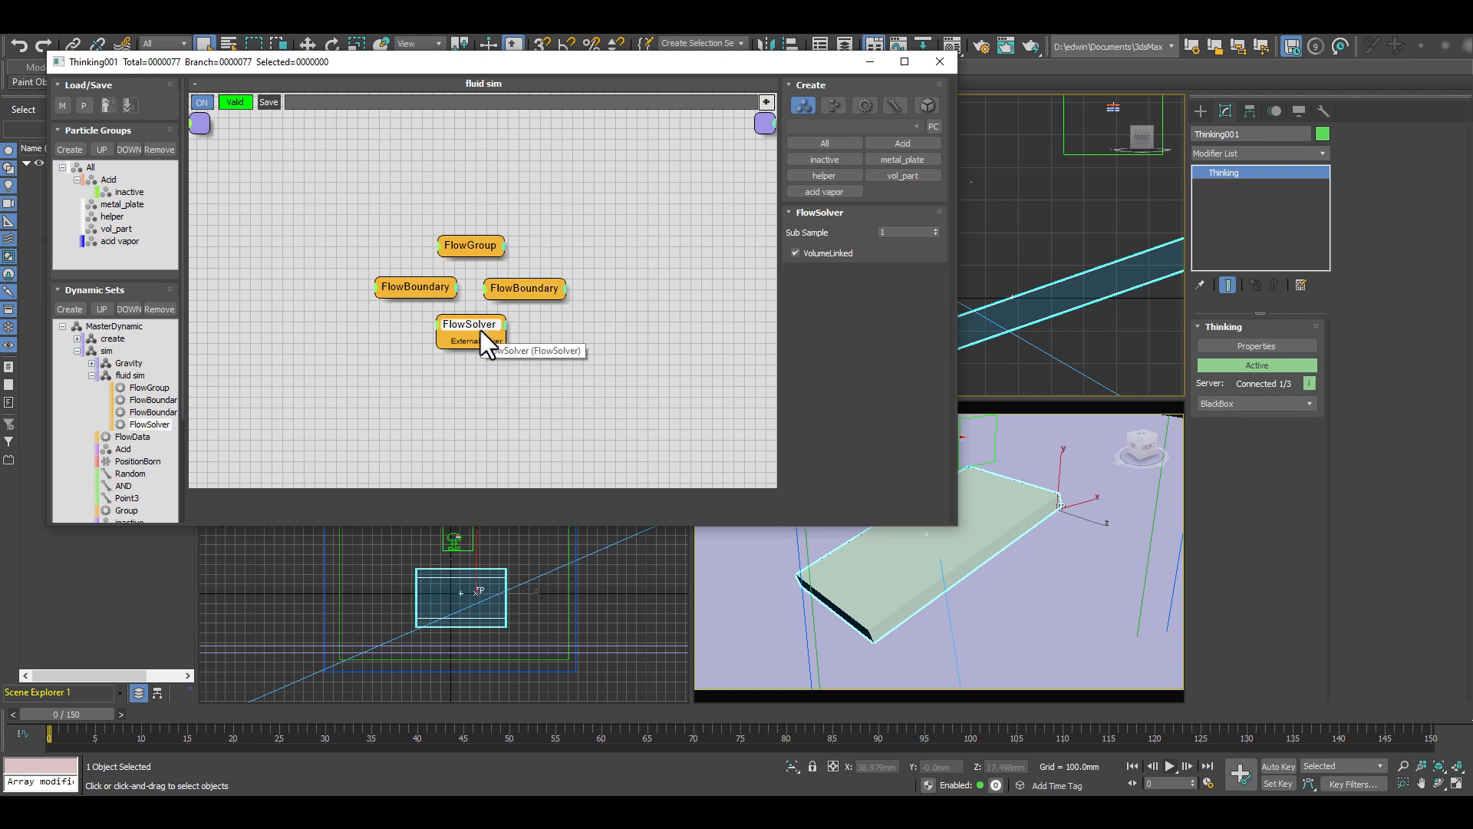
click(470, 244)
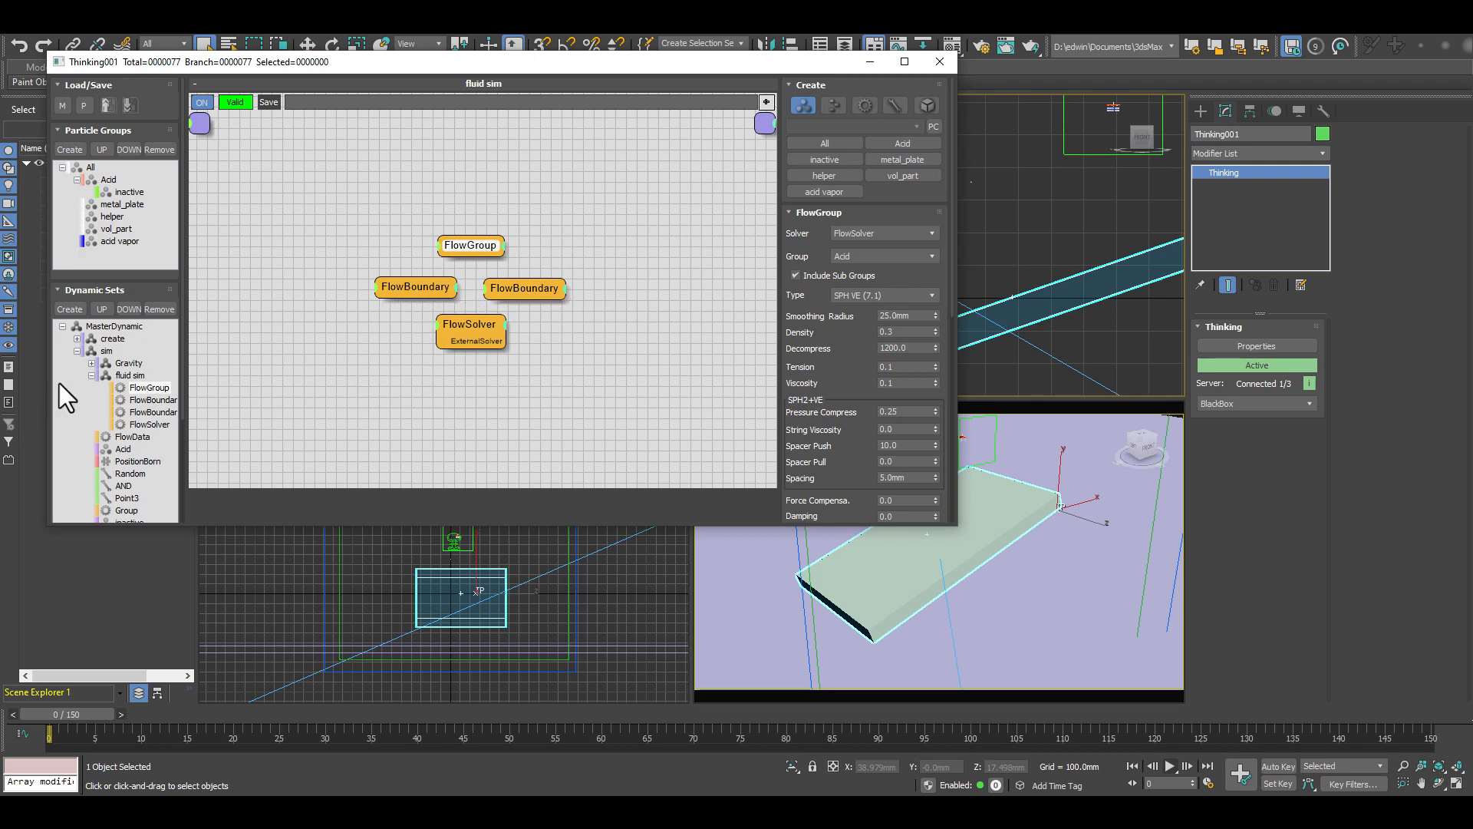
click(91, 375)
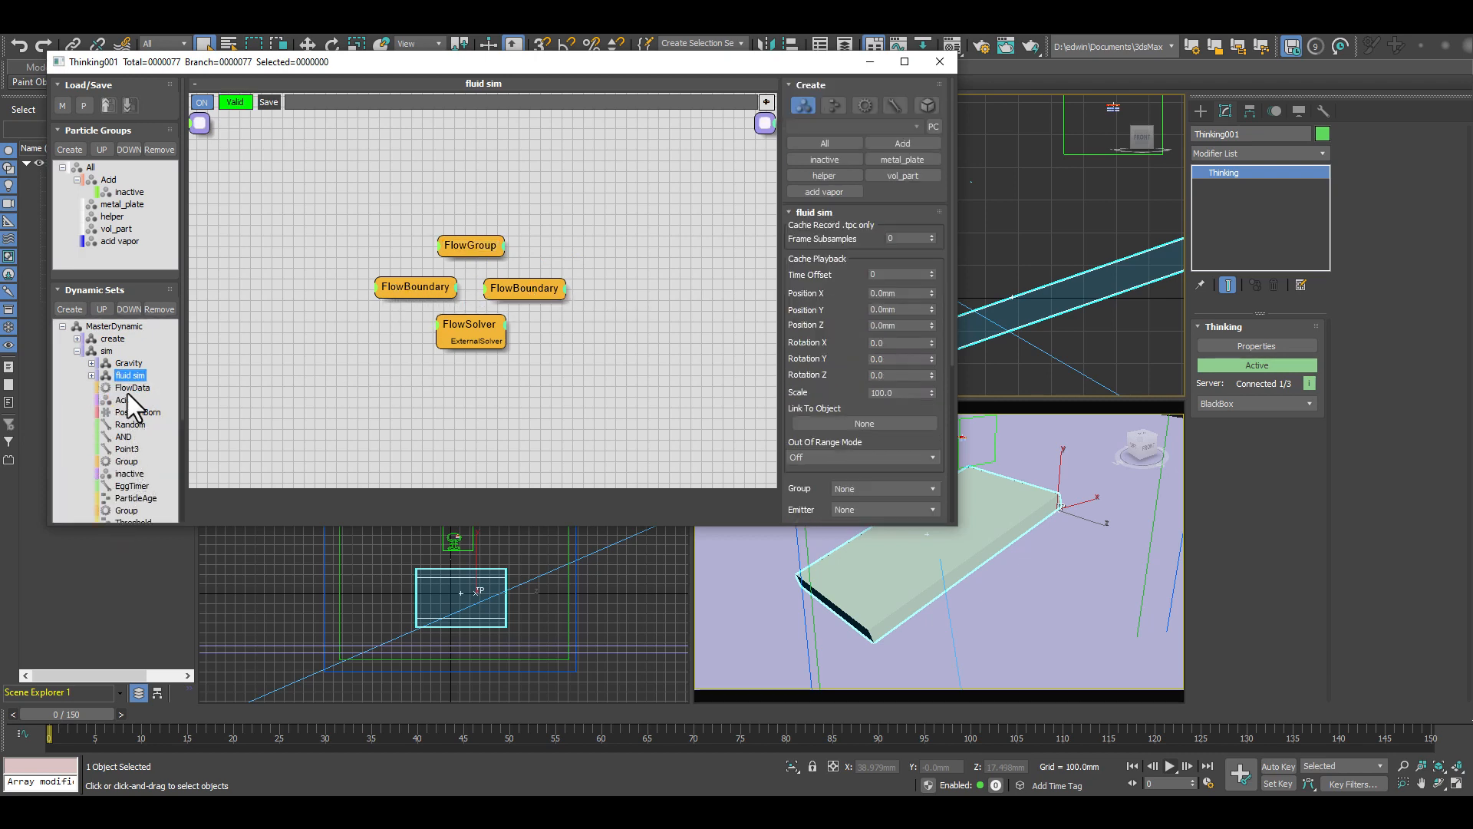
Step: Show the sim set's FlowData operator, play to frame 16, and inspect the acid hitting the plate in a maximized Front view
click(128, 389)
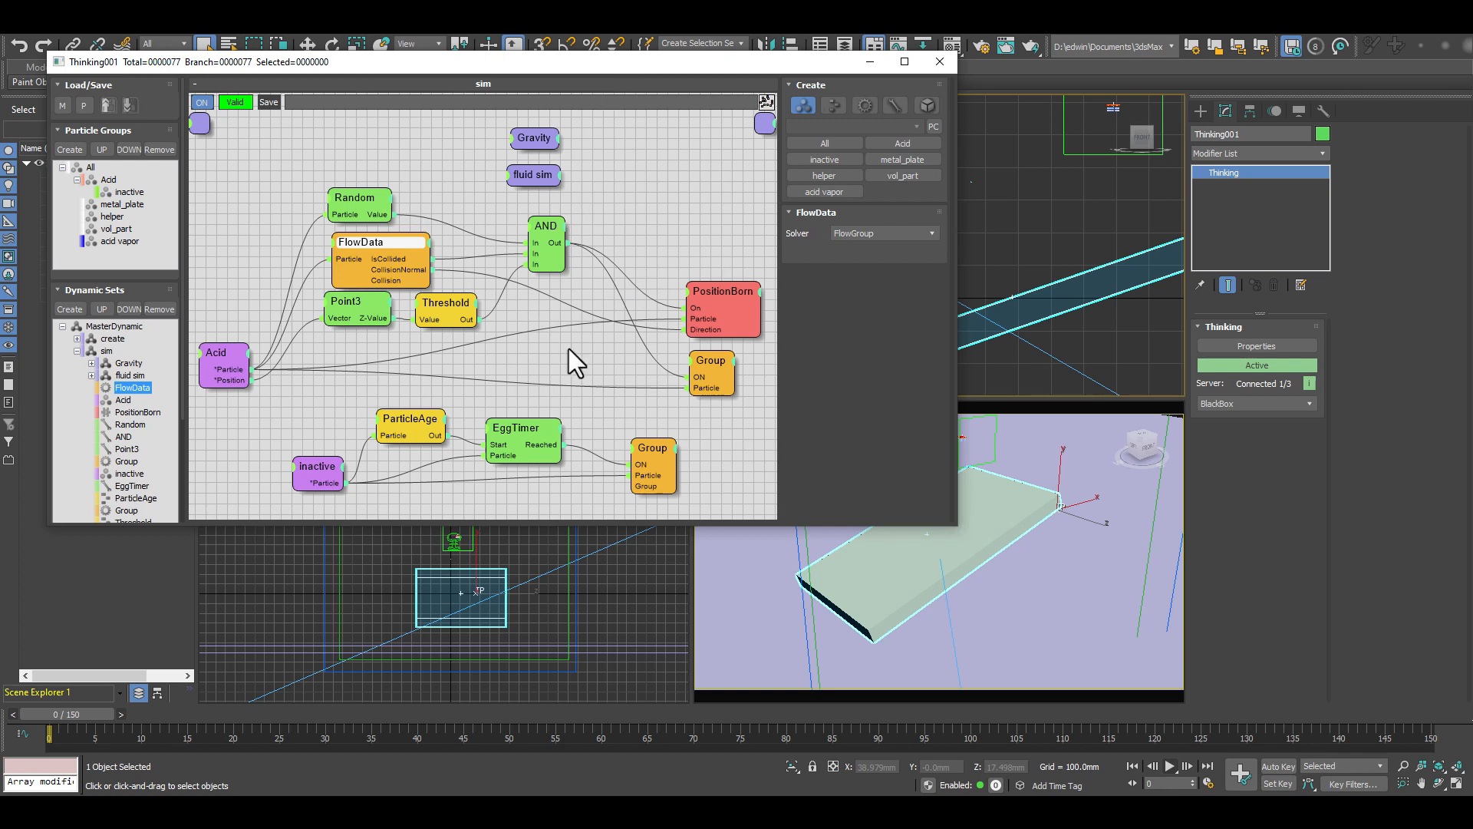
click(1169, 764)
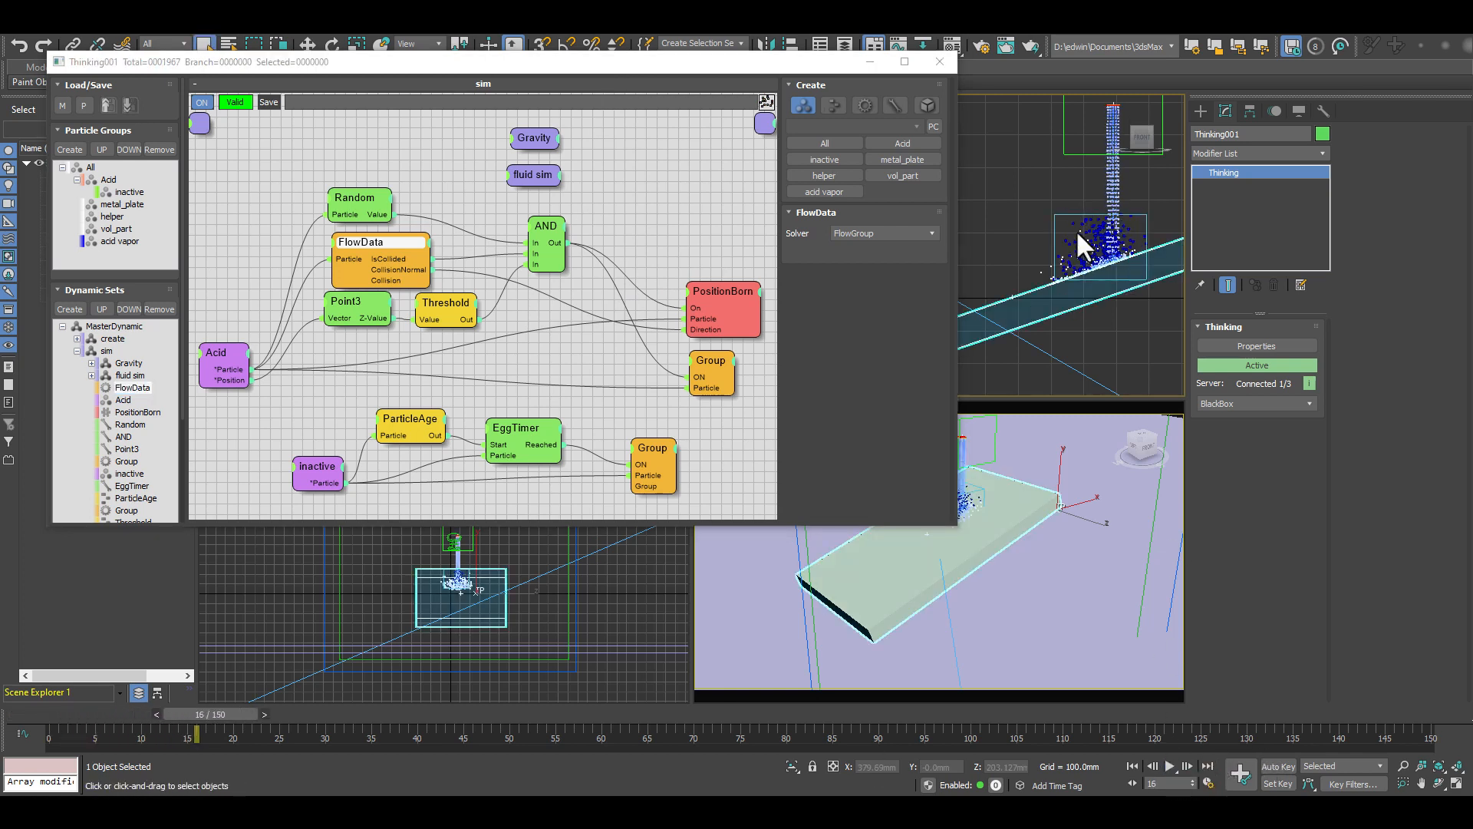
click(1457, 766)
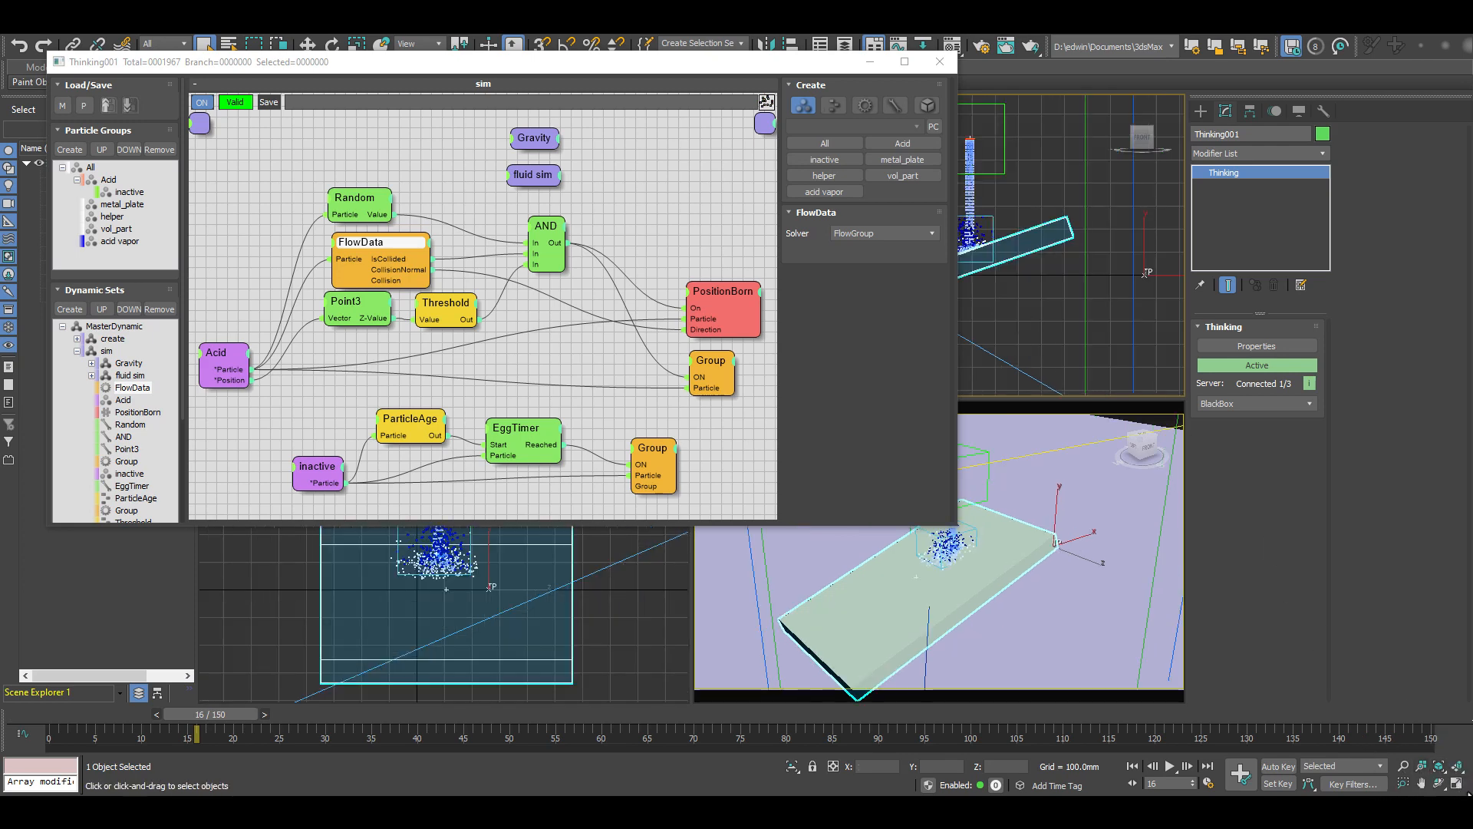
click(1457, 784)
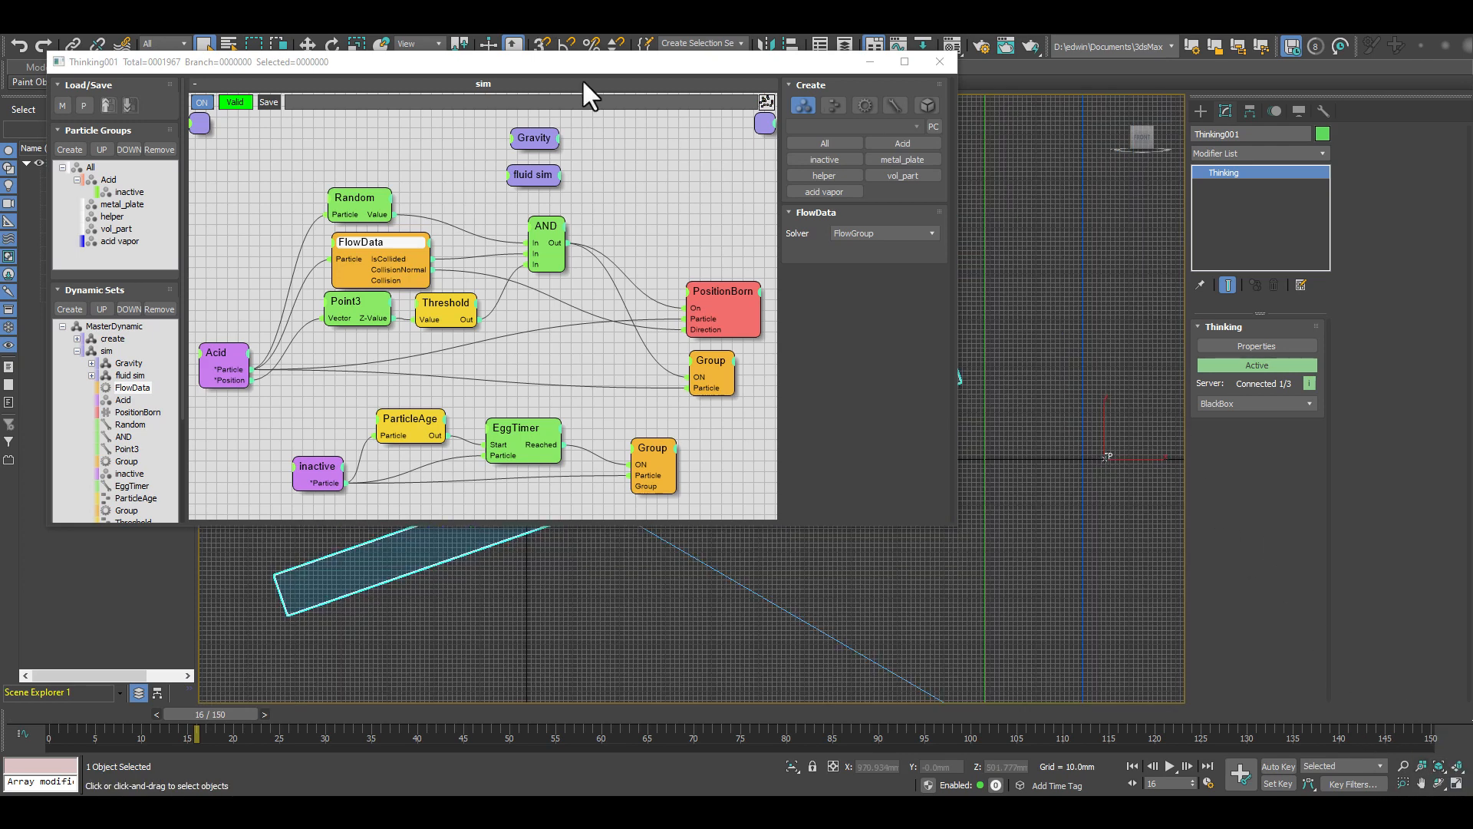
middle_drag(643, 617, 931, 602)
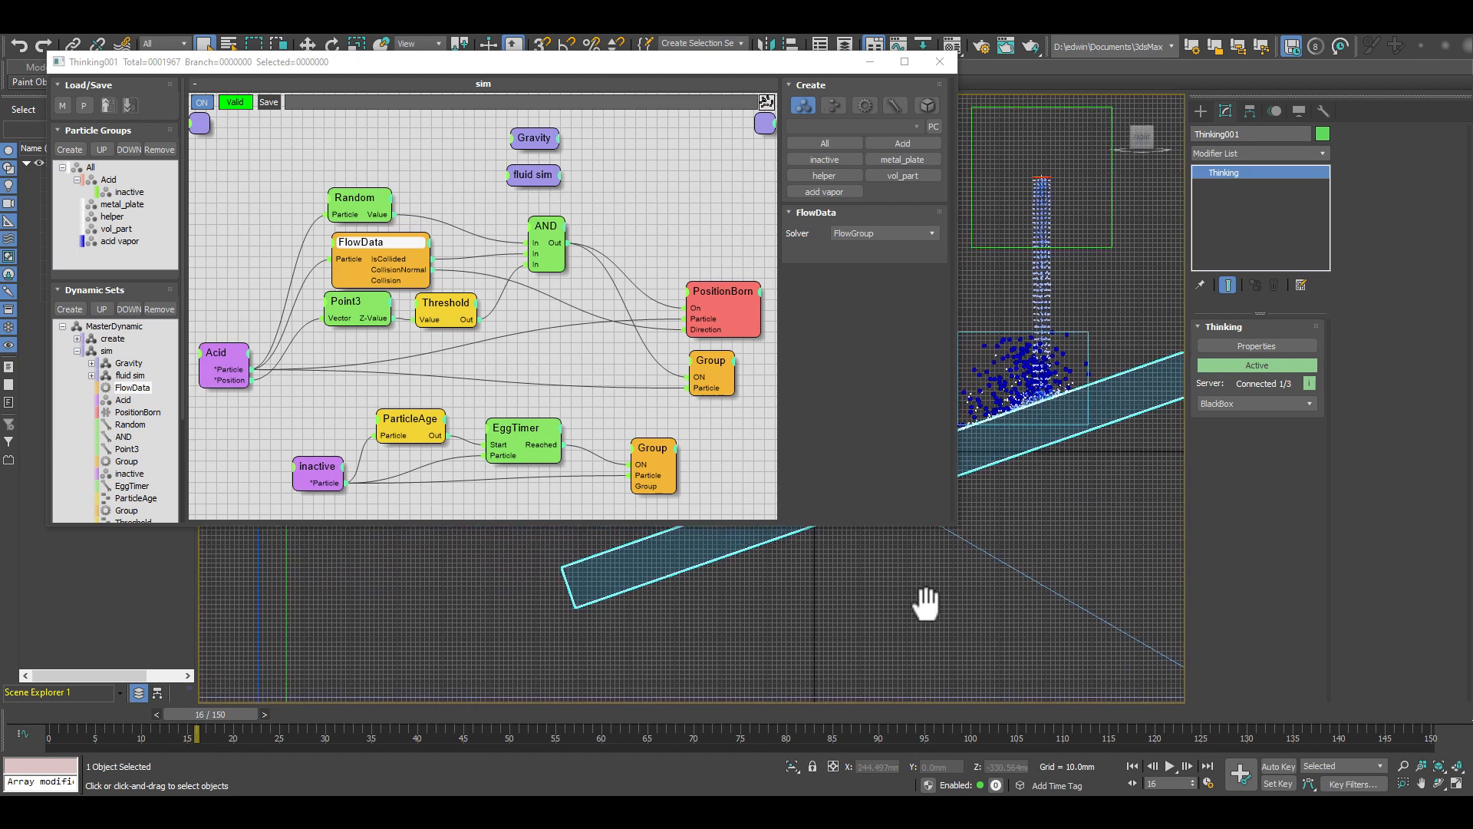
drag(719, 61, 535, 72)
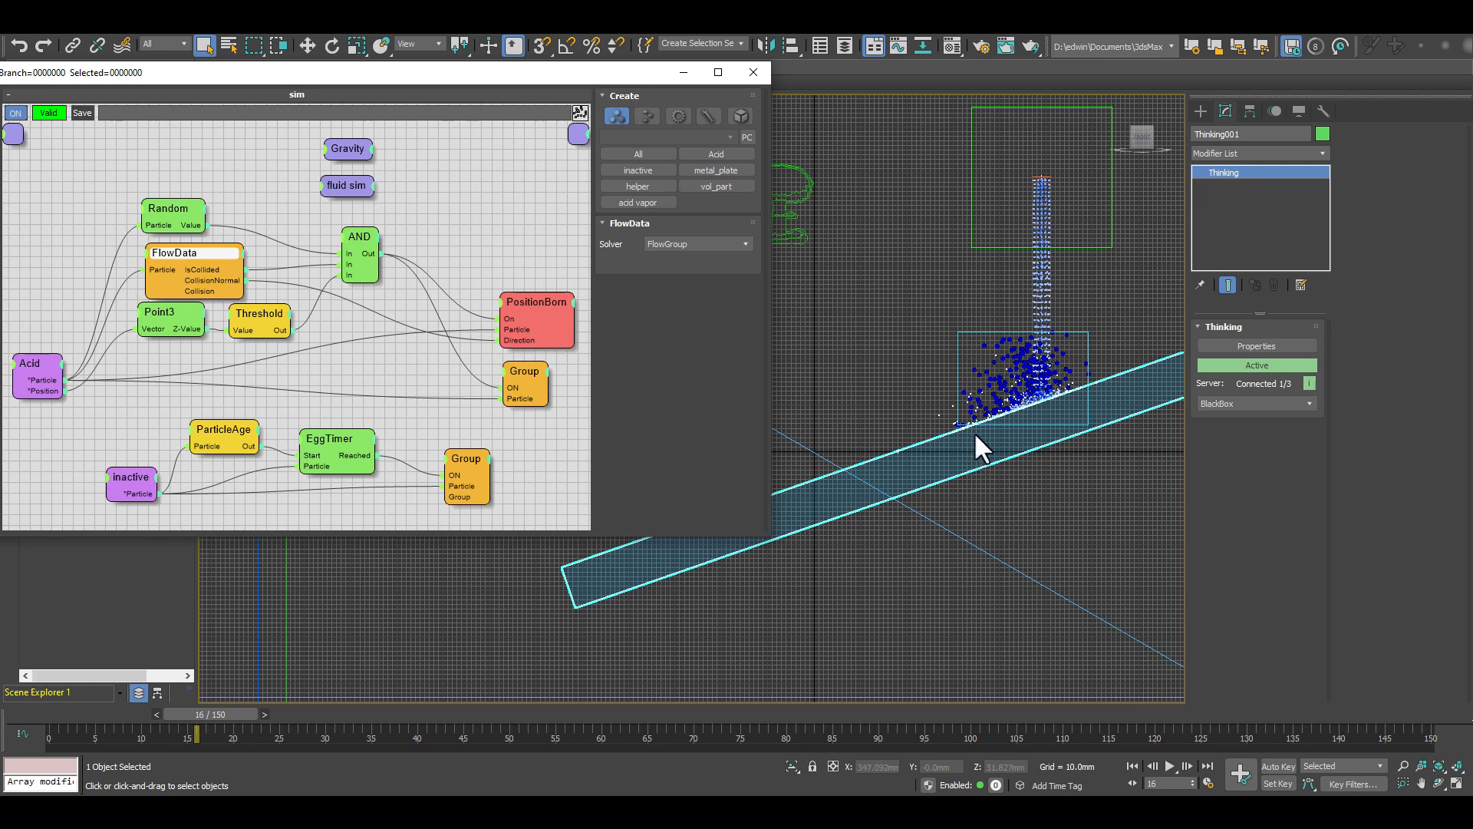
scroll(998, 441, up, 3)
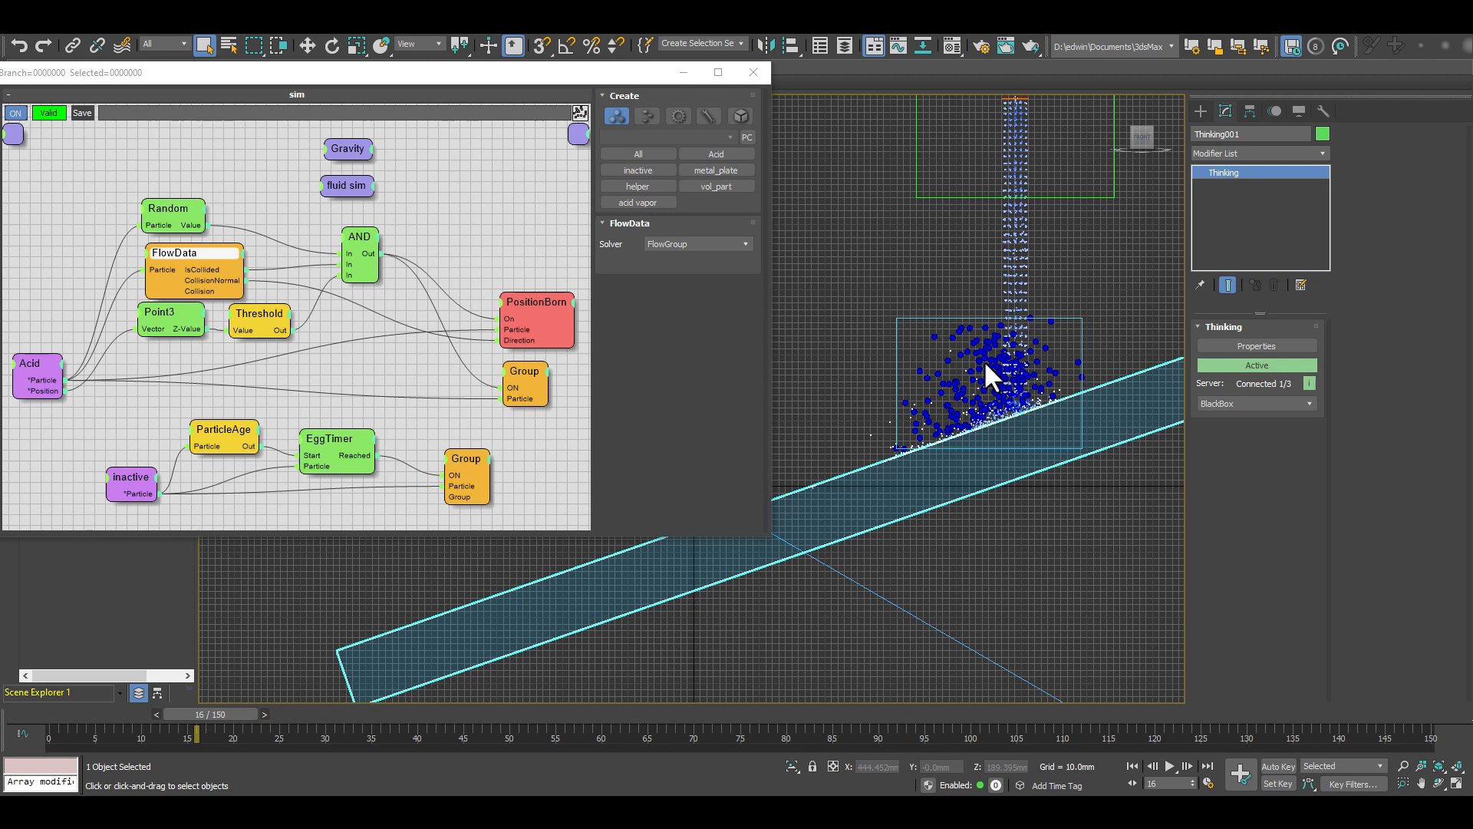
Step: Examine the PositionBorn operator's acid vapor settings in sim, and inspect the scene's ffFluidGrid001 and ffFluidEmitter001 objects that use it
click(528, 302)
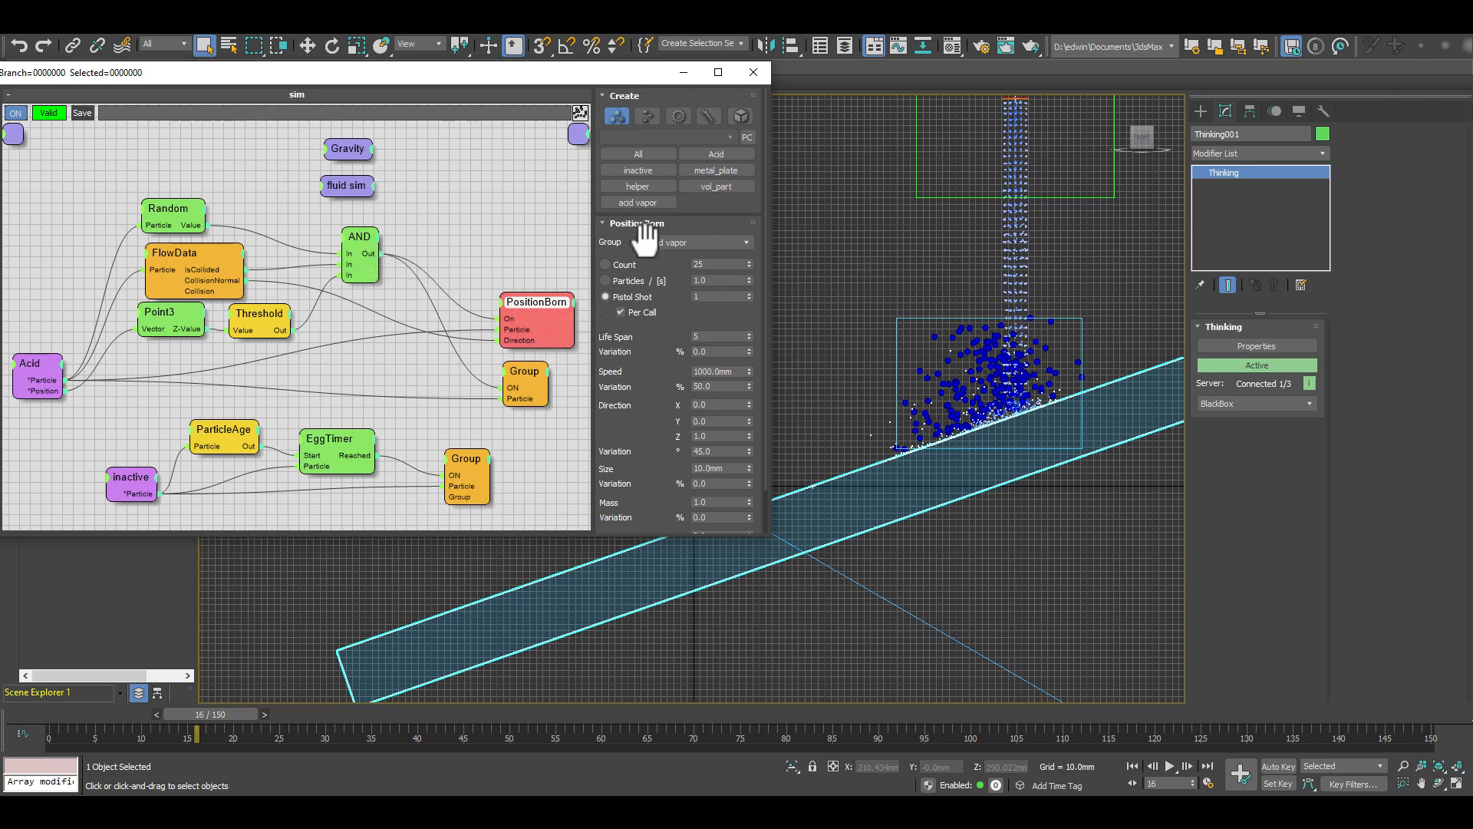
drag(220, 73, 390, 74)
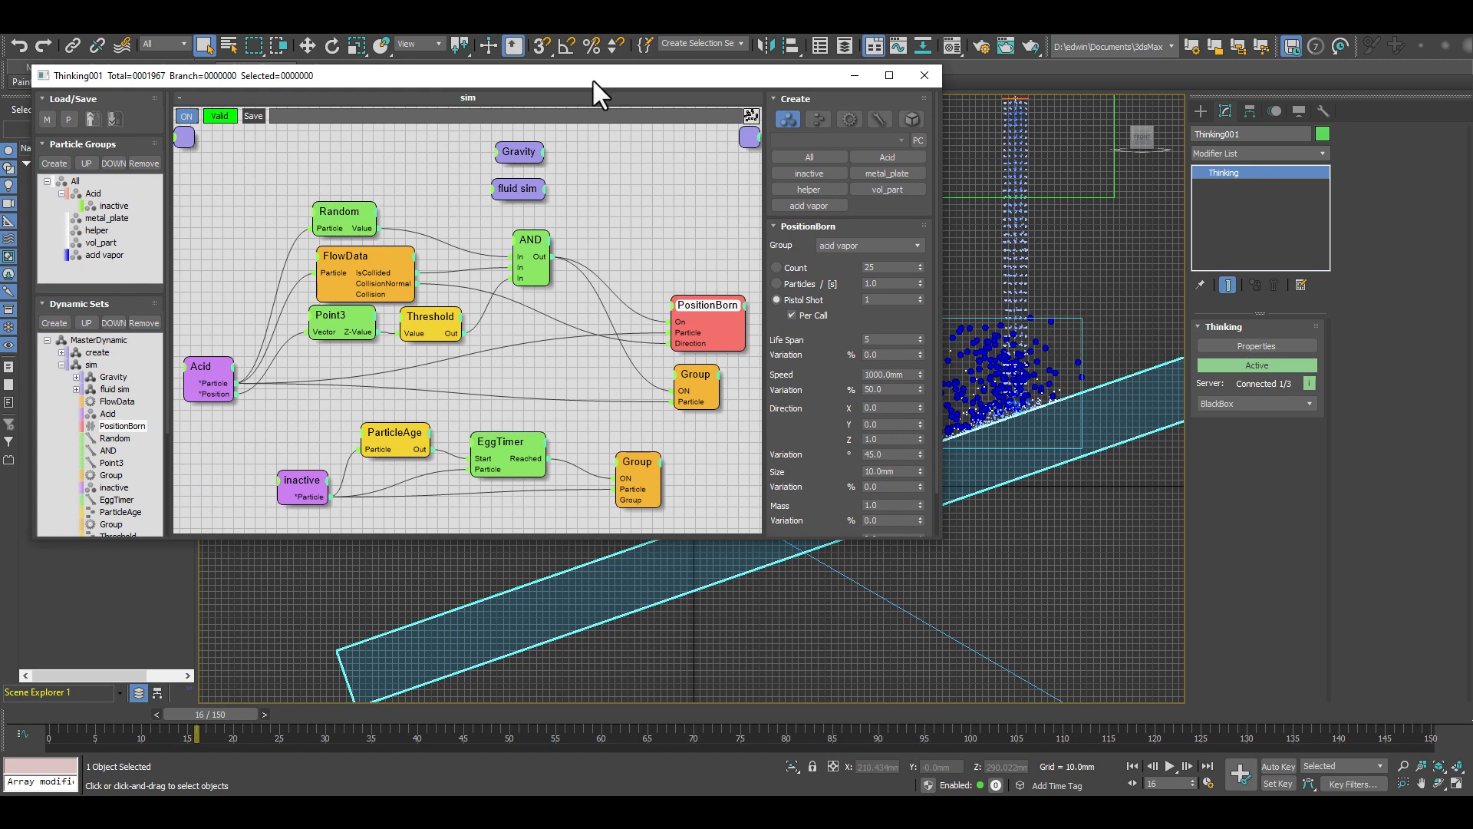
drag(593, 78, 745, 67)
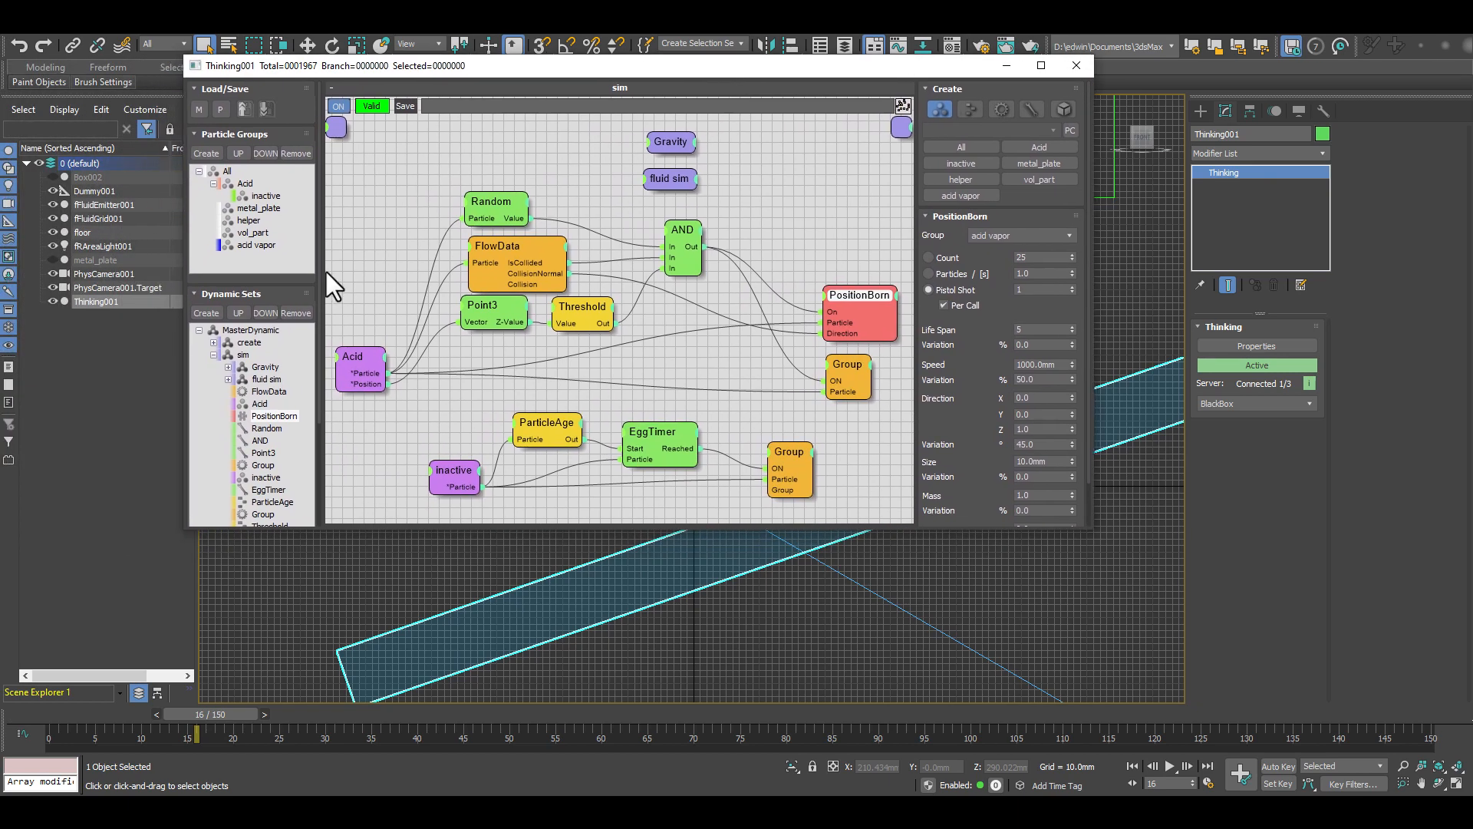
click(112, 216)
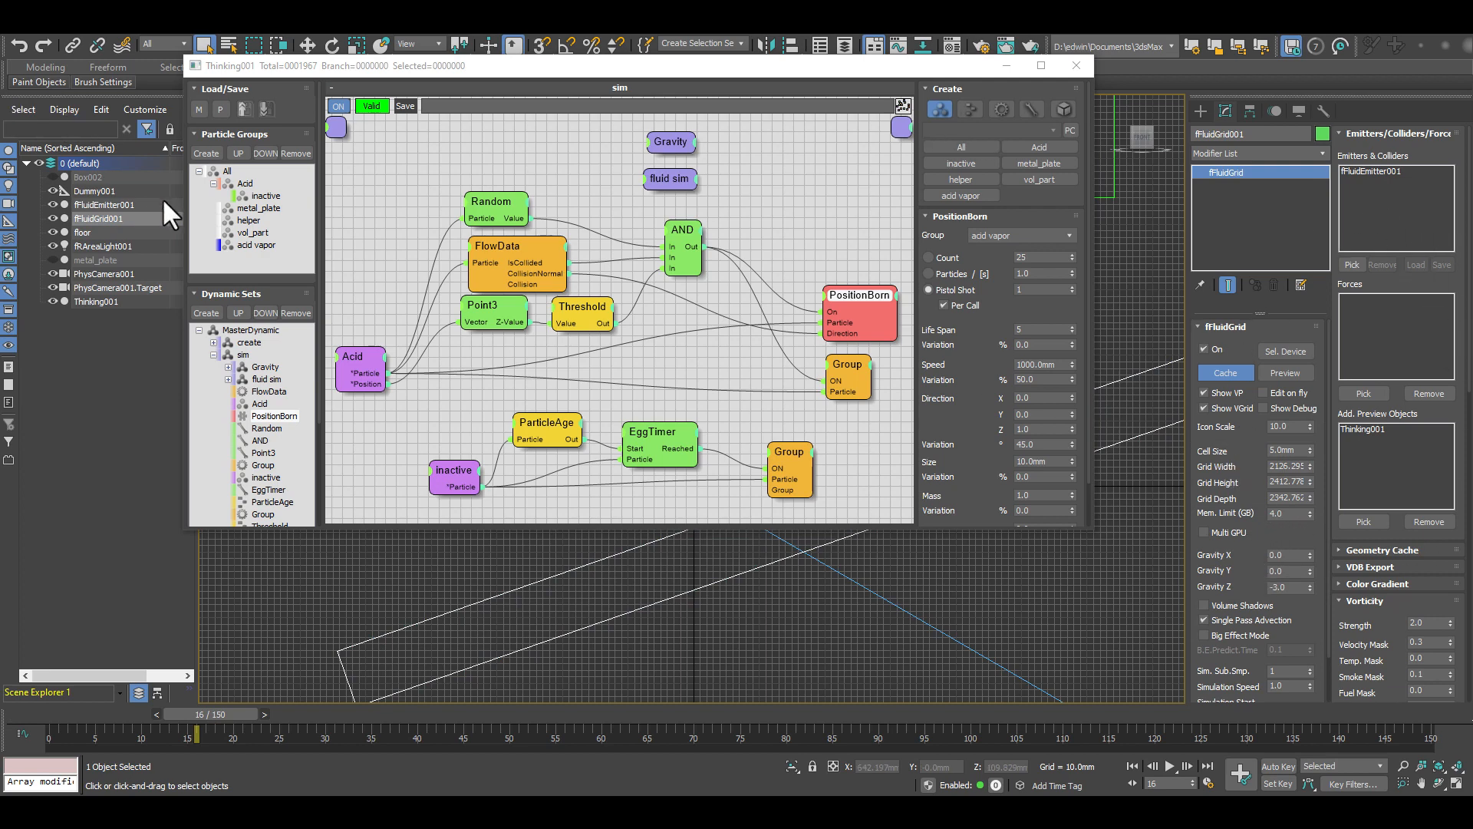
click(123, 204)
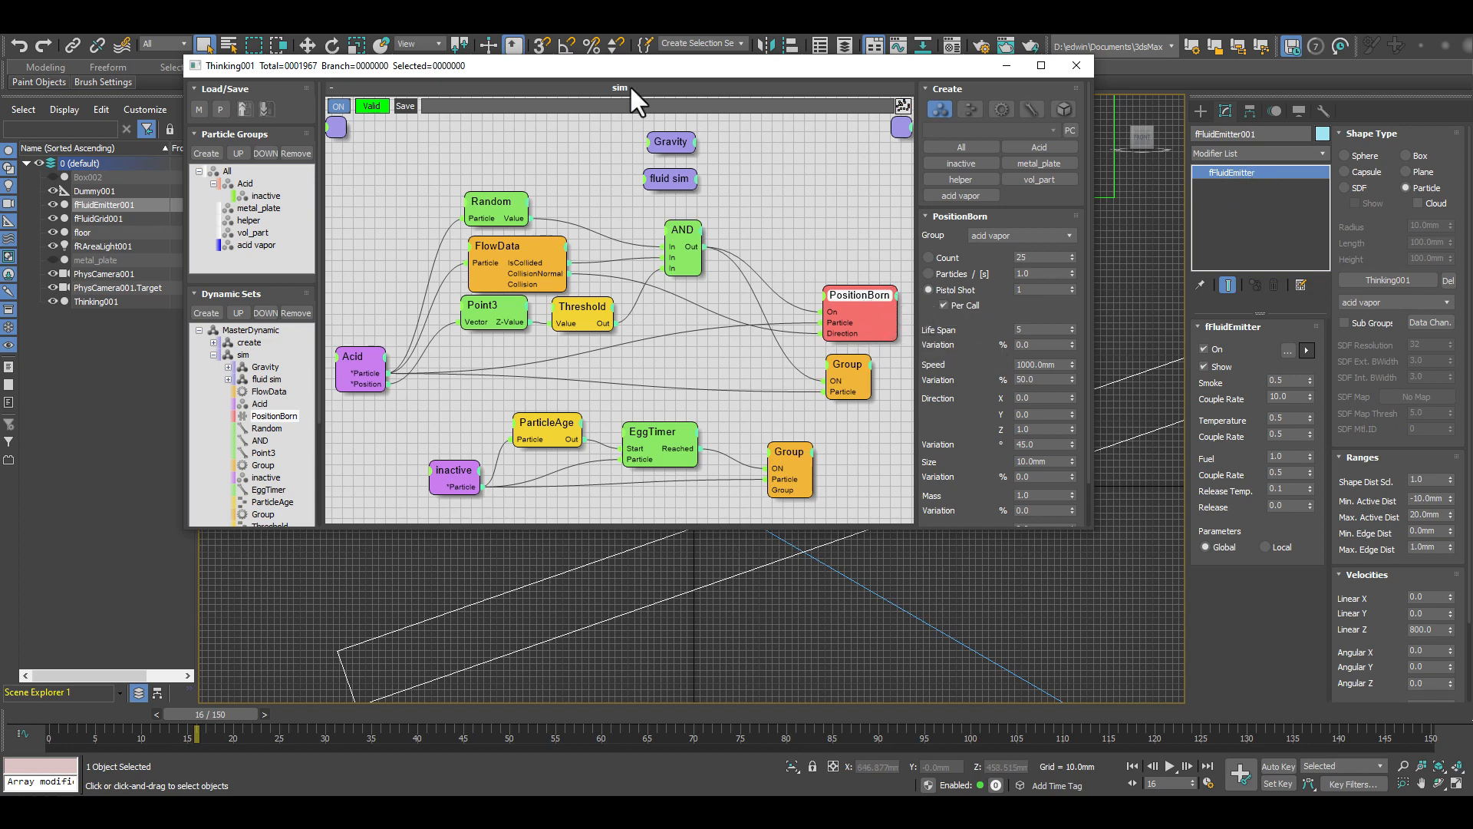
Step: Replay the simulation from the start to frame 30 and watch the acid vapor particles spawn where the acid hits the plate
drag(652, 66, 440, 64)
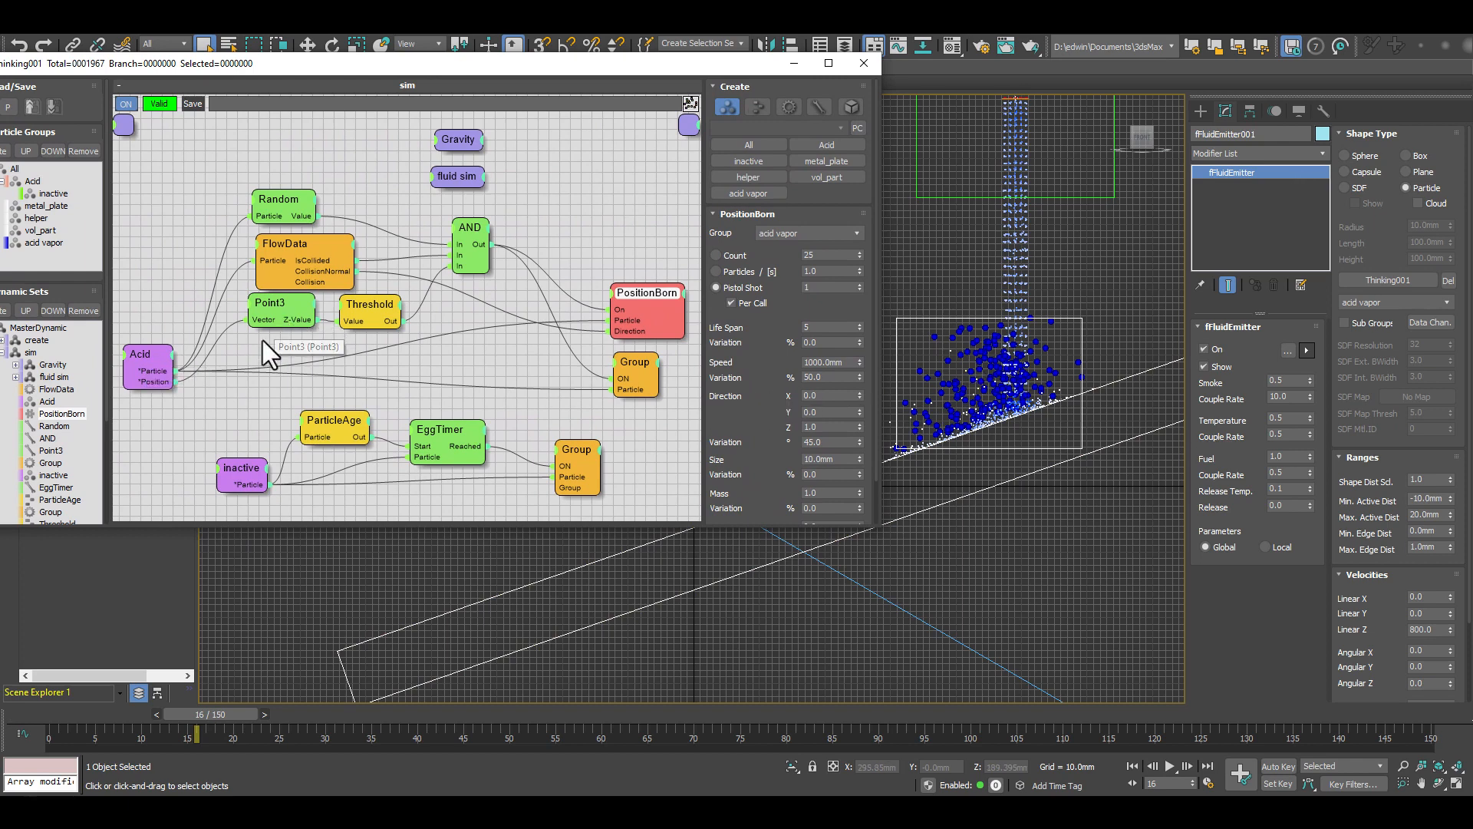
click(1131, 765)
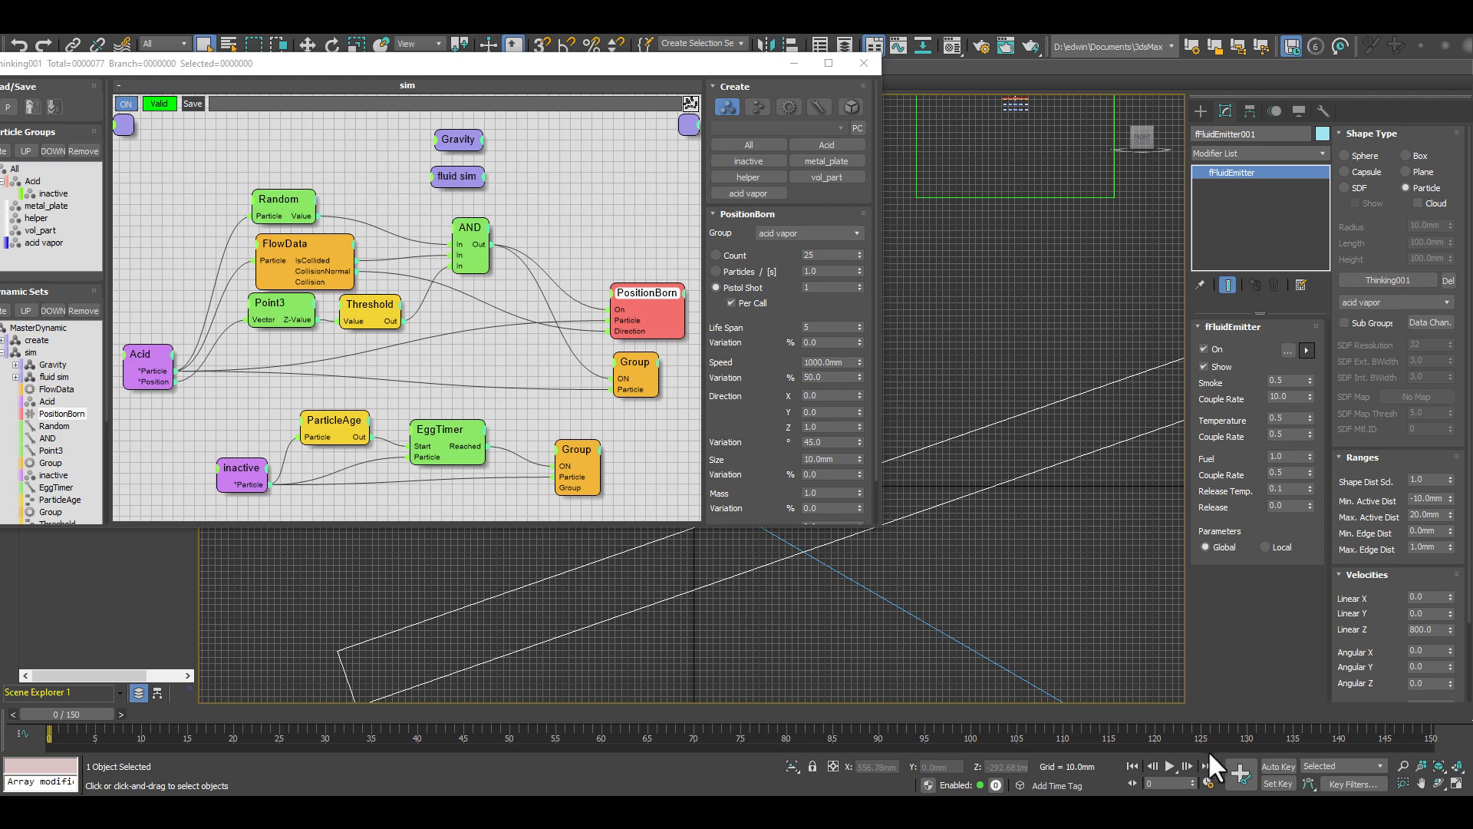
click(1168, 767)
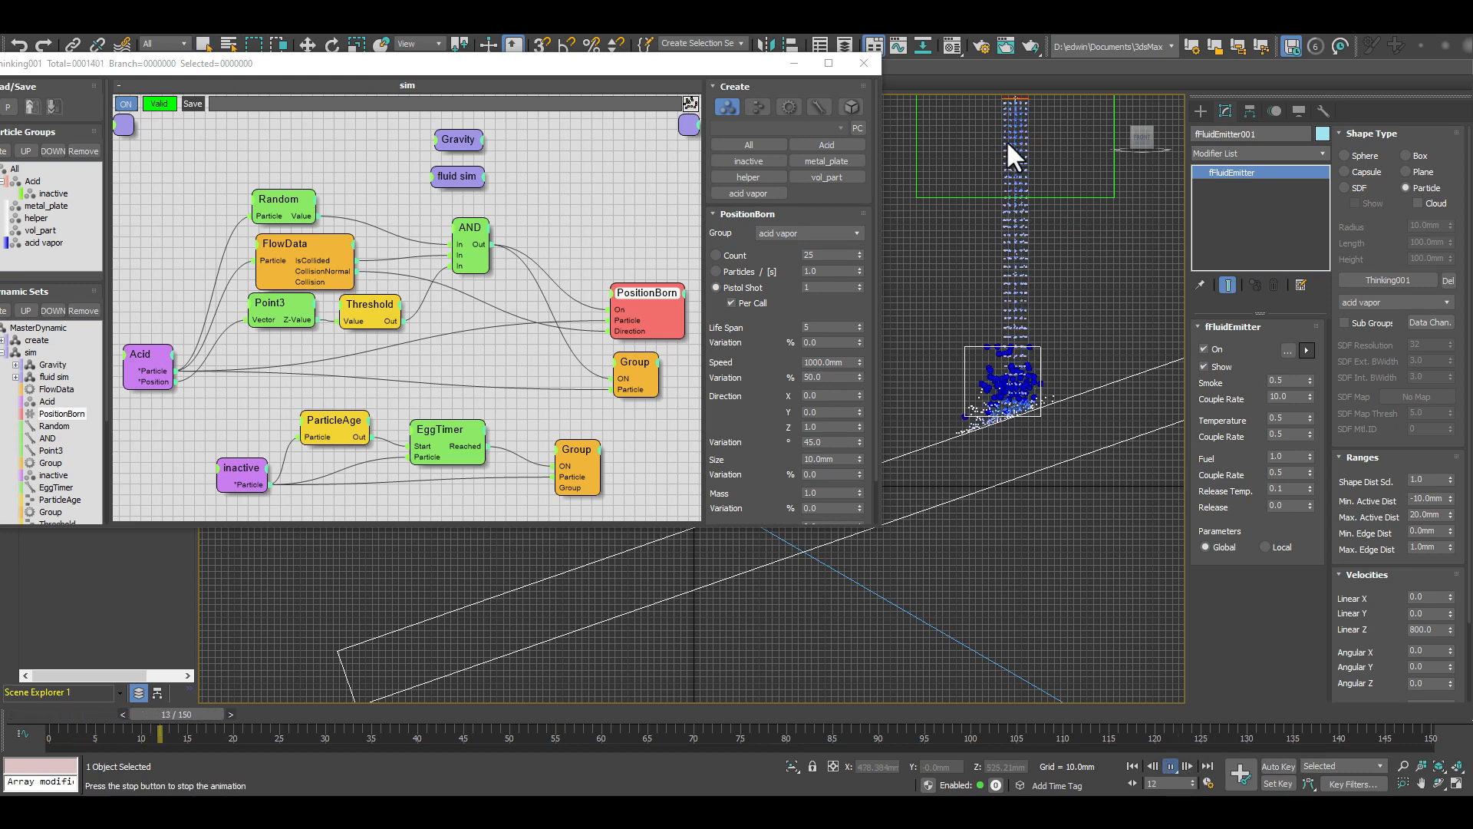
click(1170, 766)
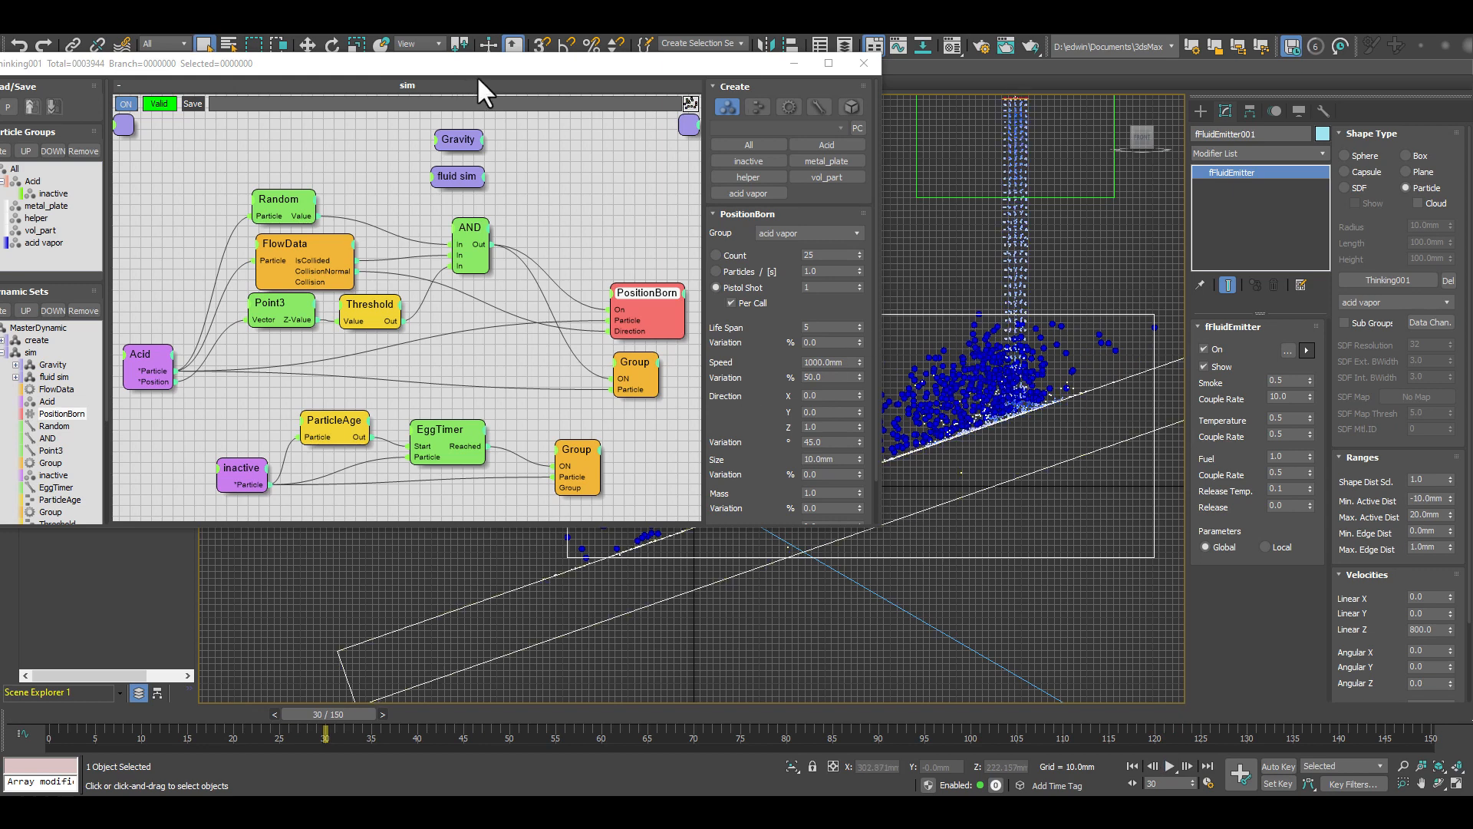
drag(487, 71, 435, 71)
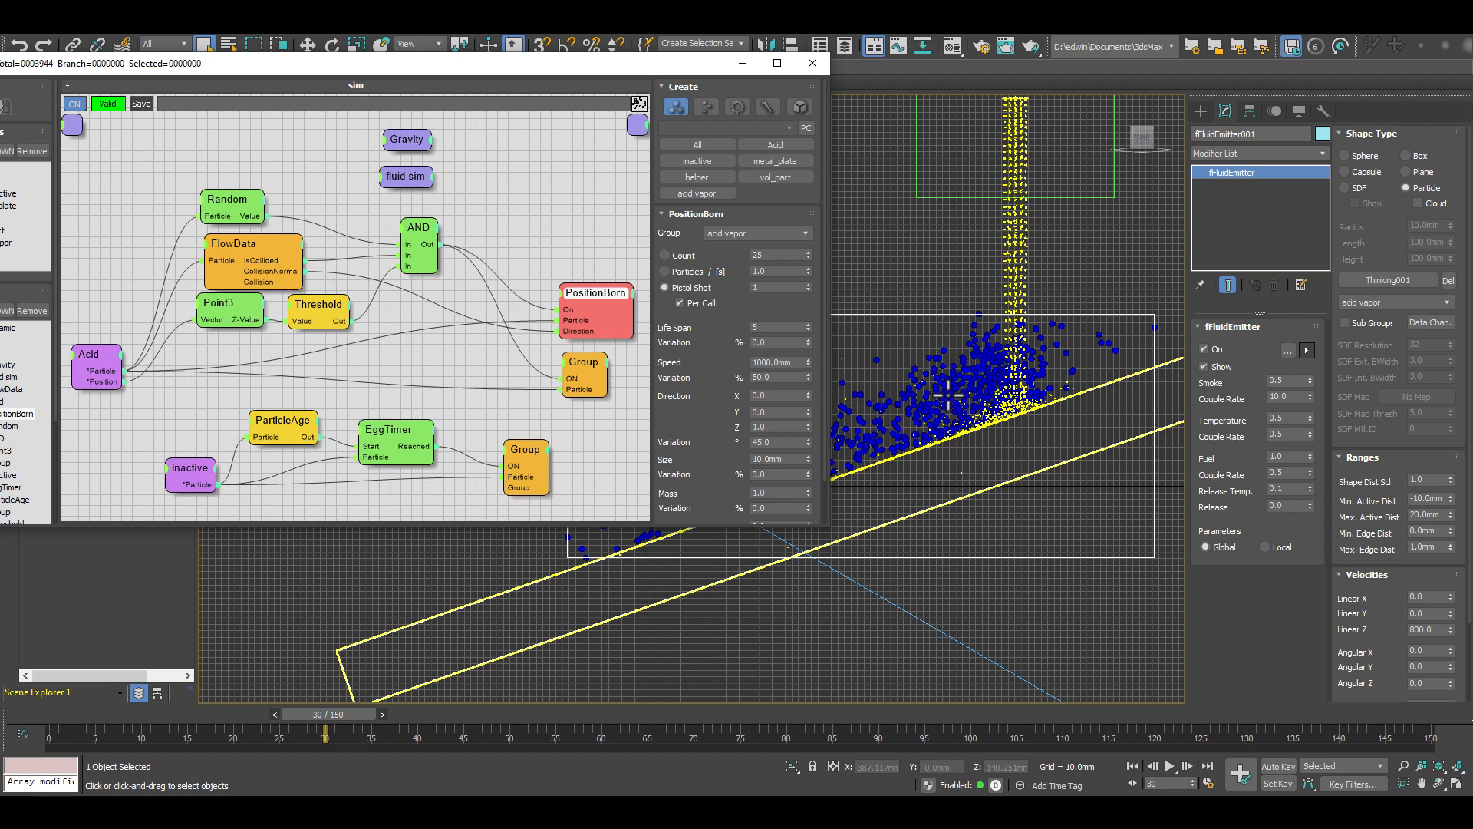
Step: Inspect the settings of the sim set's Random, FlowData, Point3 and Threshold operators that feed the AND condition
click(241, 204)
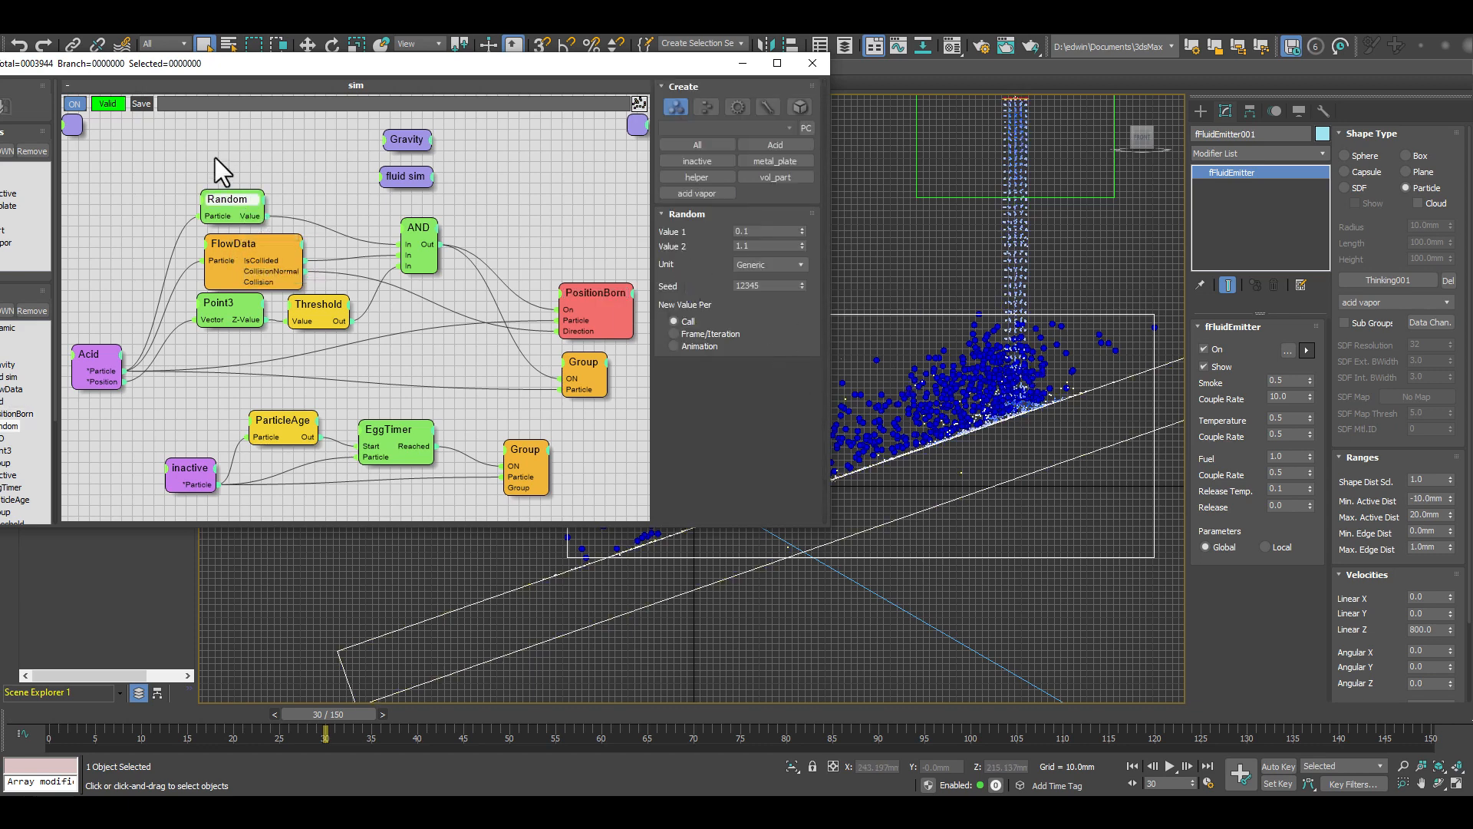
drag(226, 196, 233, 190)
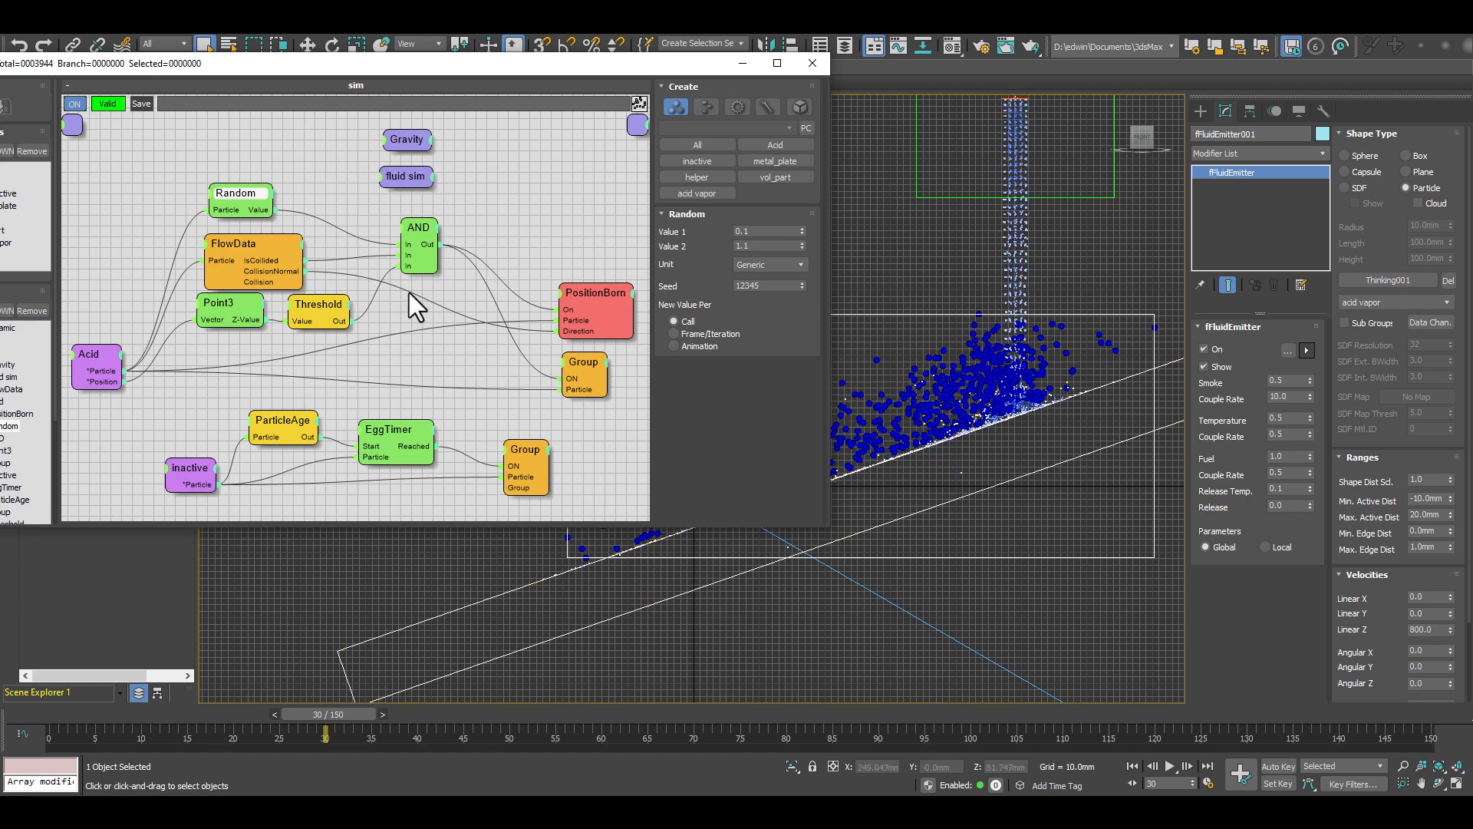
click(247, 241)
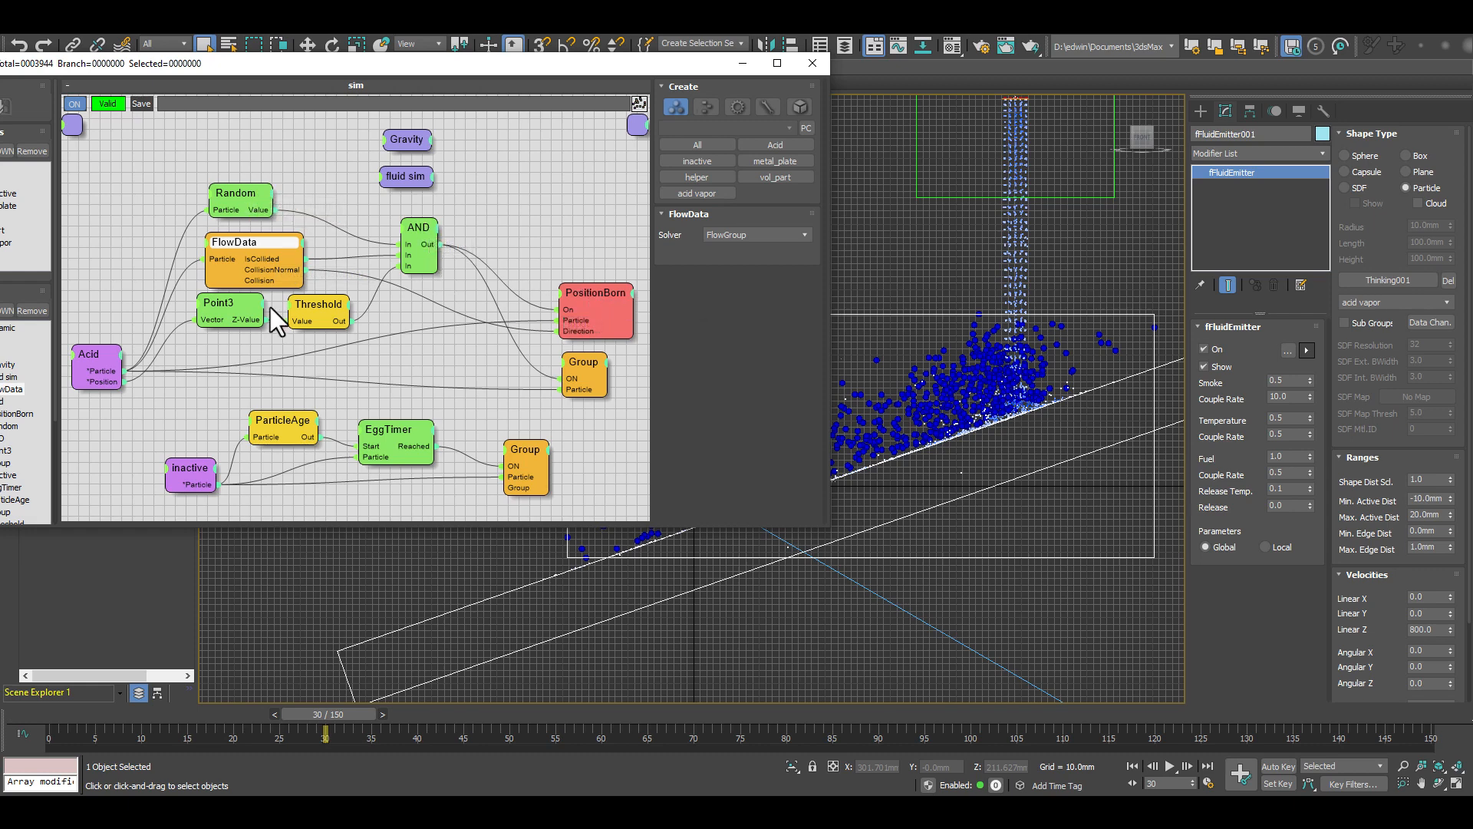
click(230, 300)
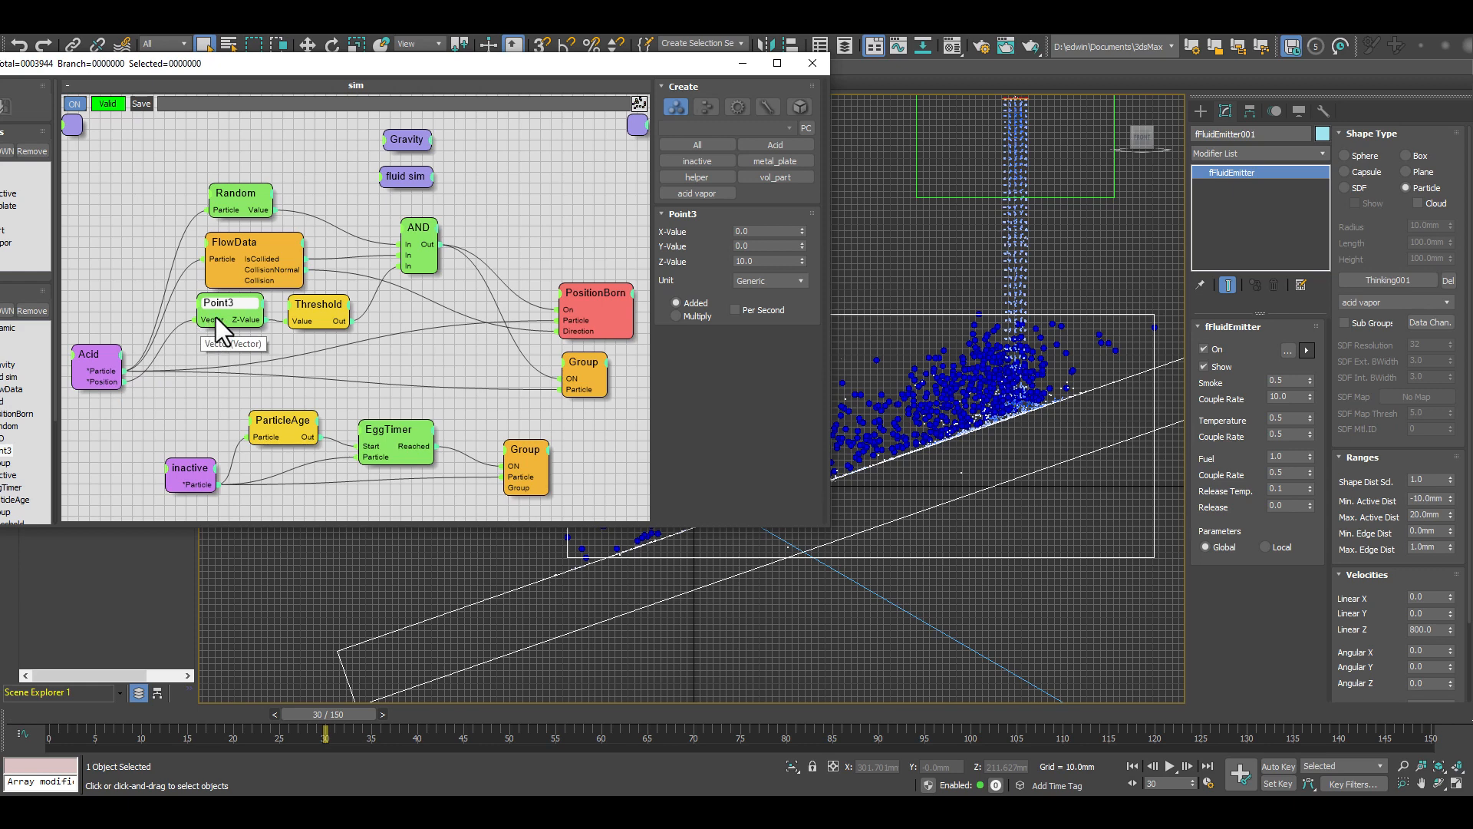
click(314, 306)
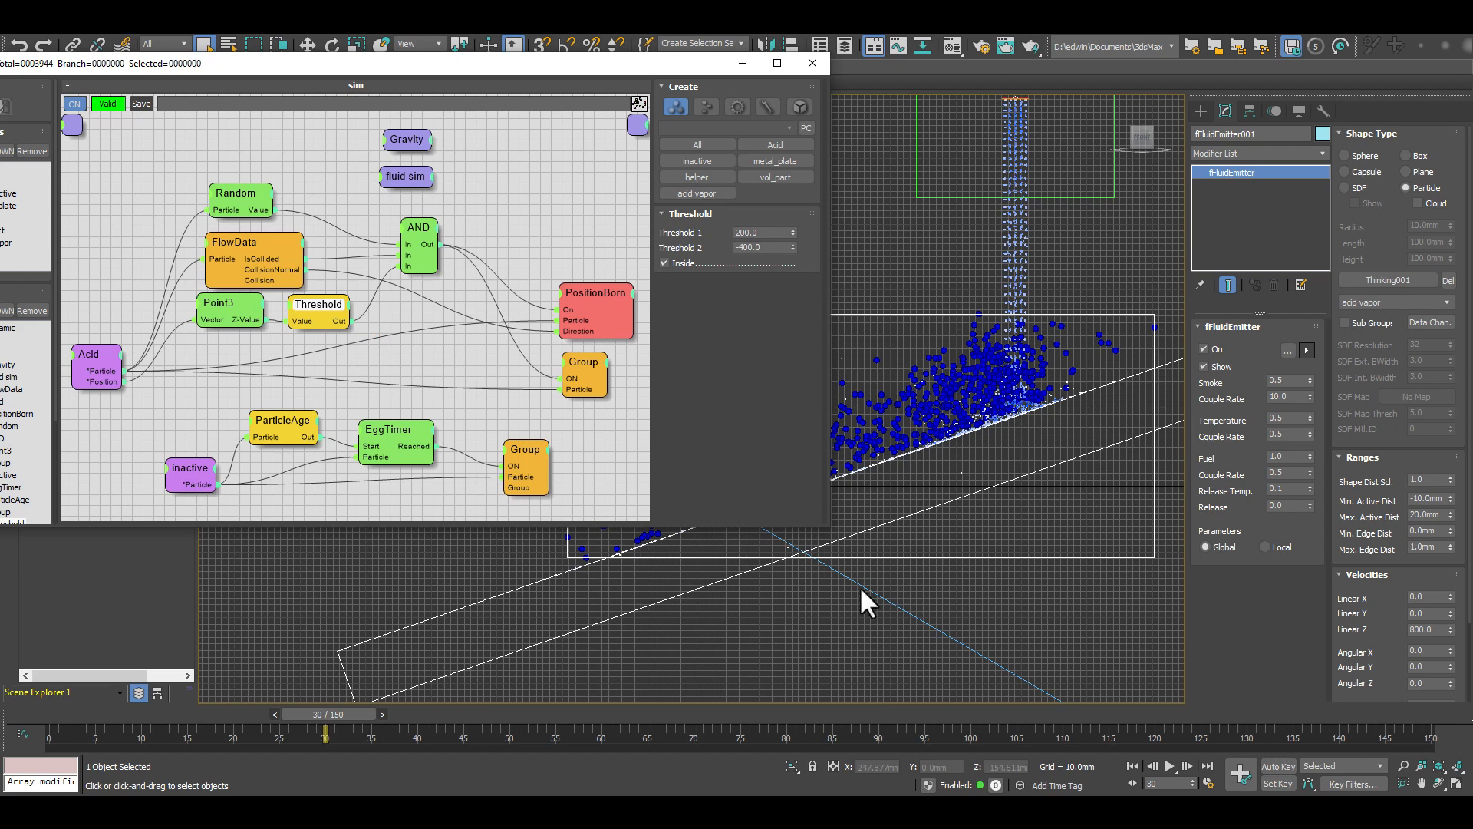
Step: Play the simulation on to frame 65 with the whole plate in the Front view, checking where the Threshold lets vapor form
middle_drag(1101, 481, 1112, 388)
drag(512, 62, 254, 72)
click(509, 272)
click(510, 272)
click(1169, 766)
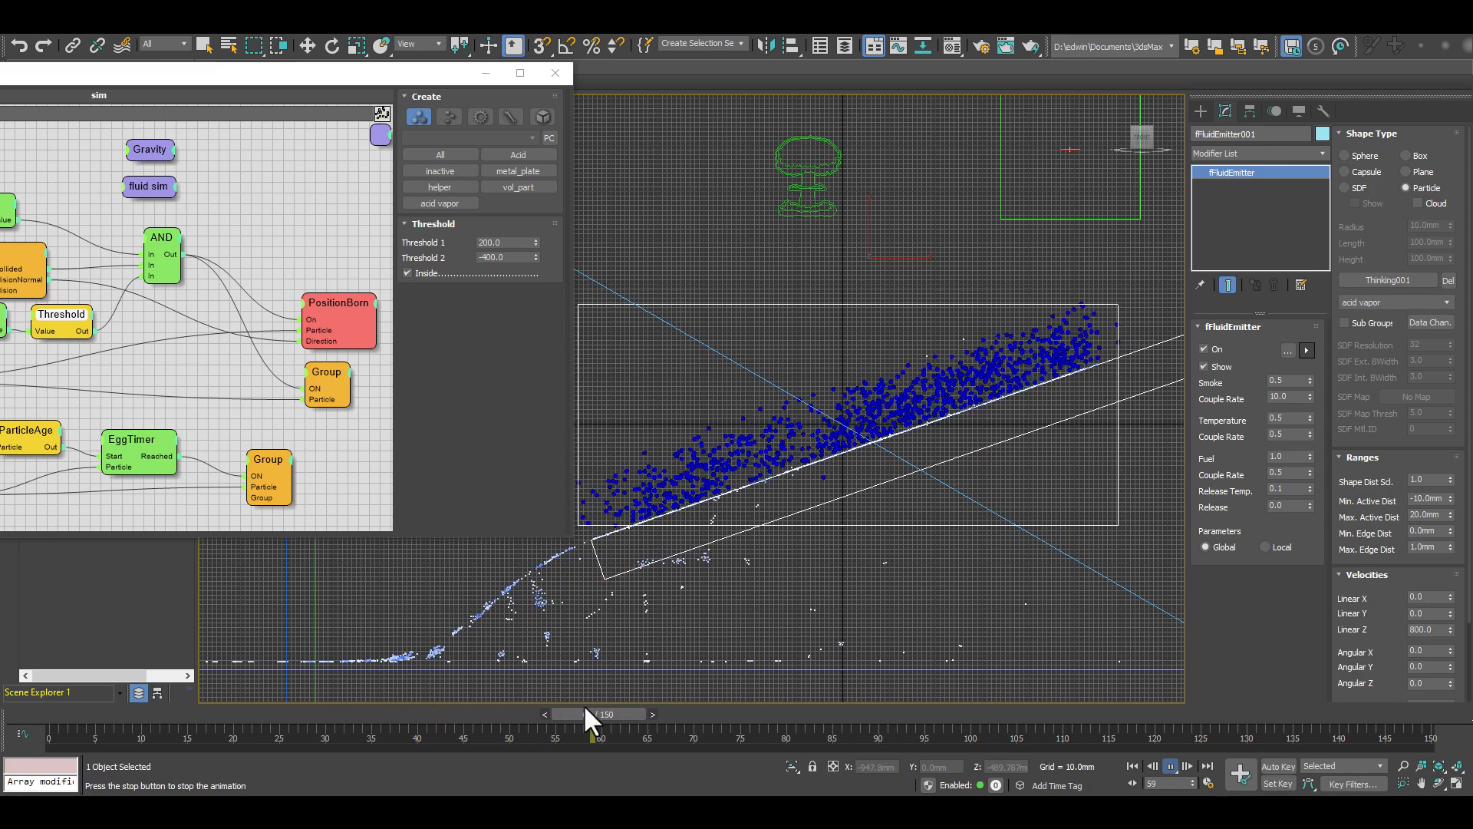
click(1171, 766)
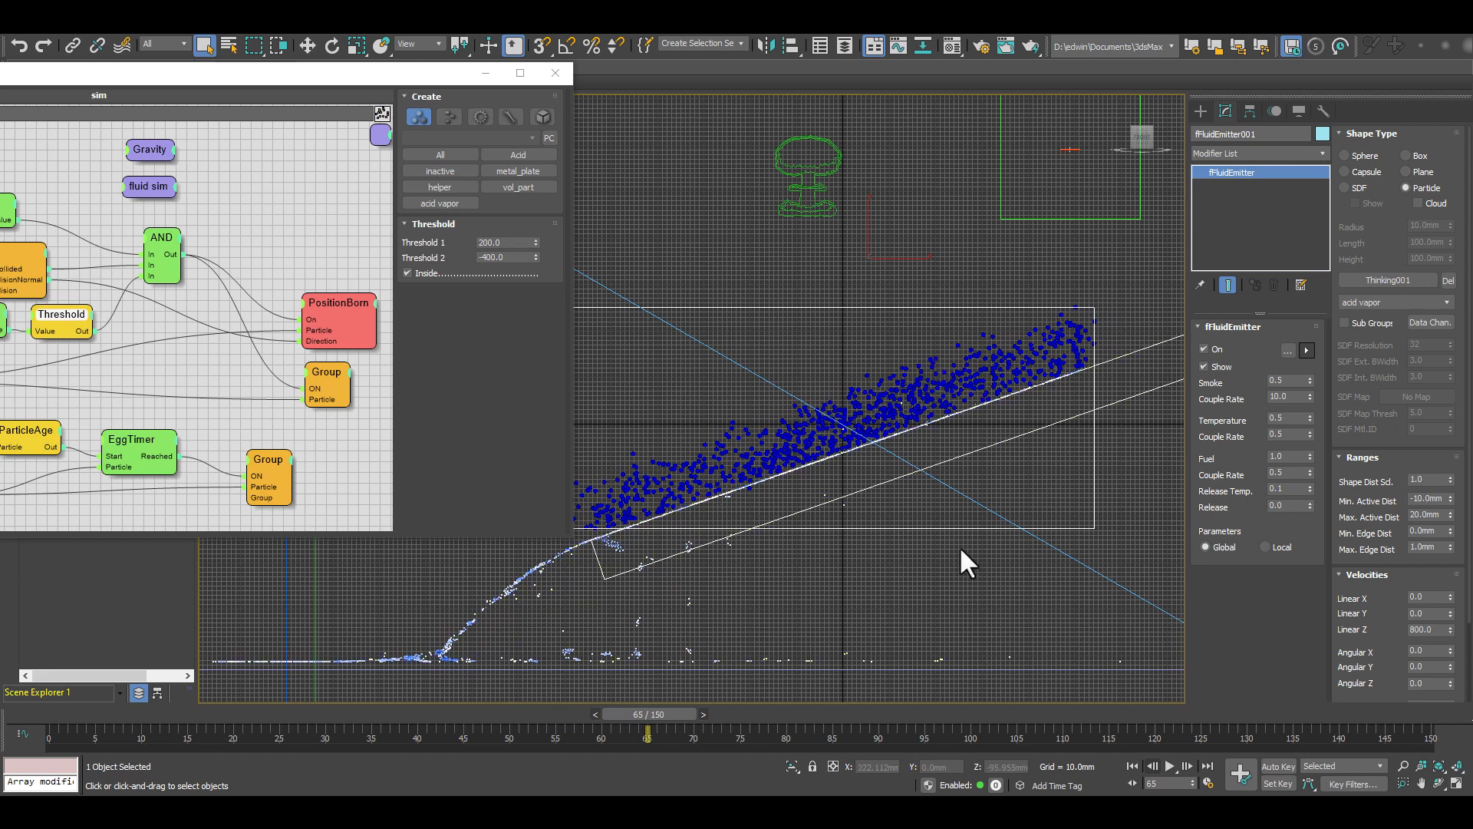
Step: Rewind to frame 0 and replay to frame 17 with the plate and emitter in view beside the node graph
click(1130, 764)
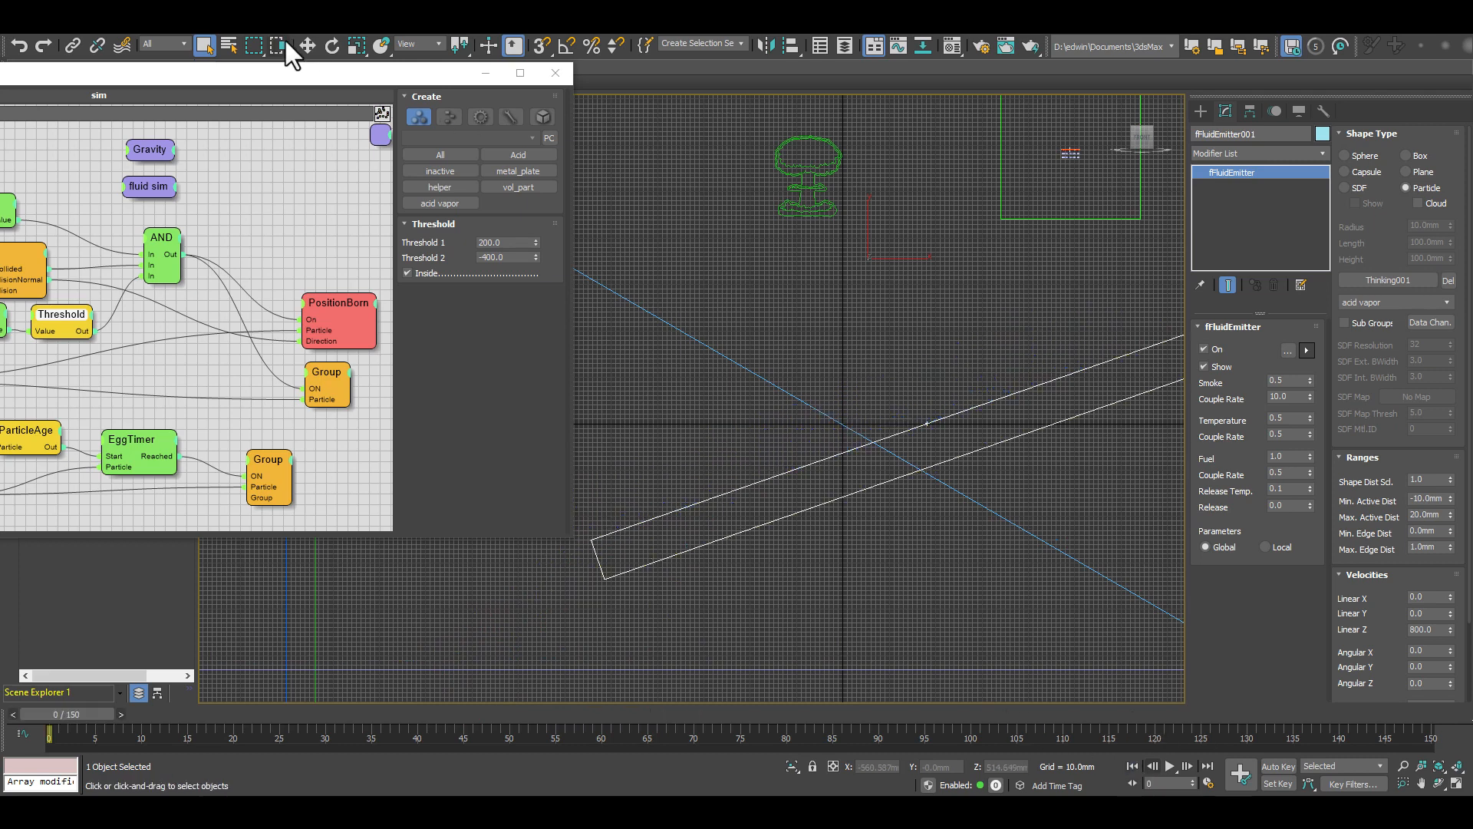
drag(252, 76, 722, 101)
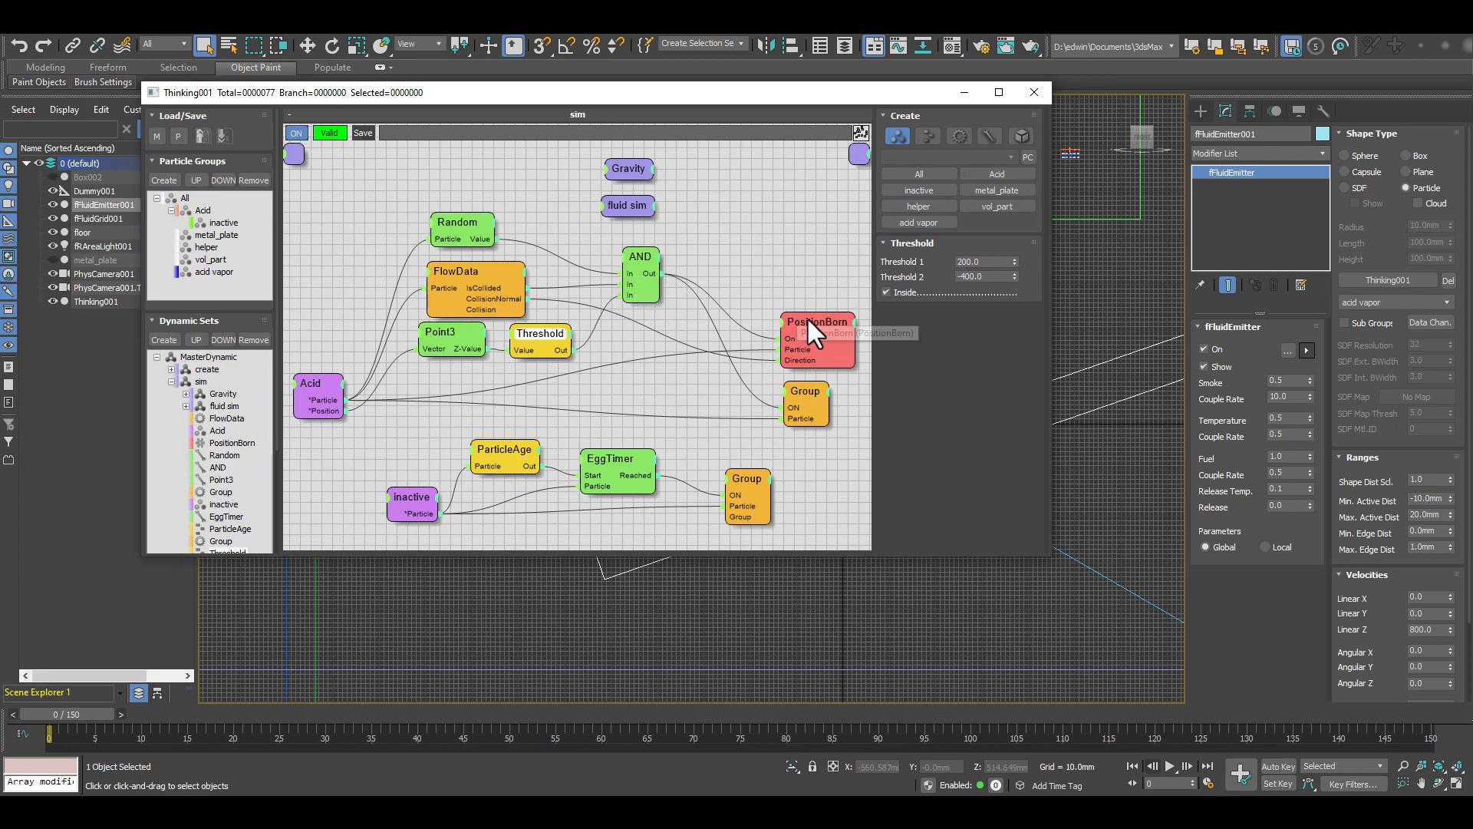
drag(755, 98, 434, 132)
middle_drag(964, 449, 901, 459)
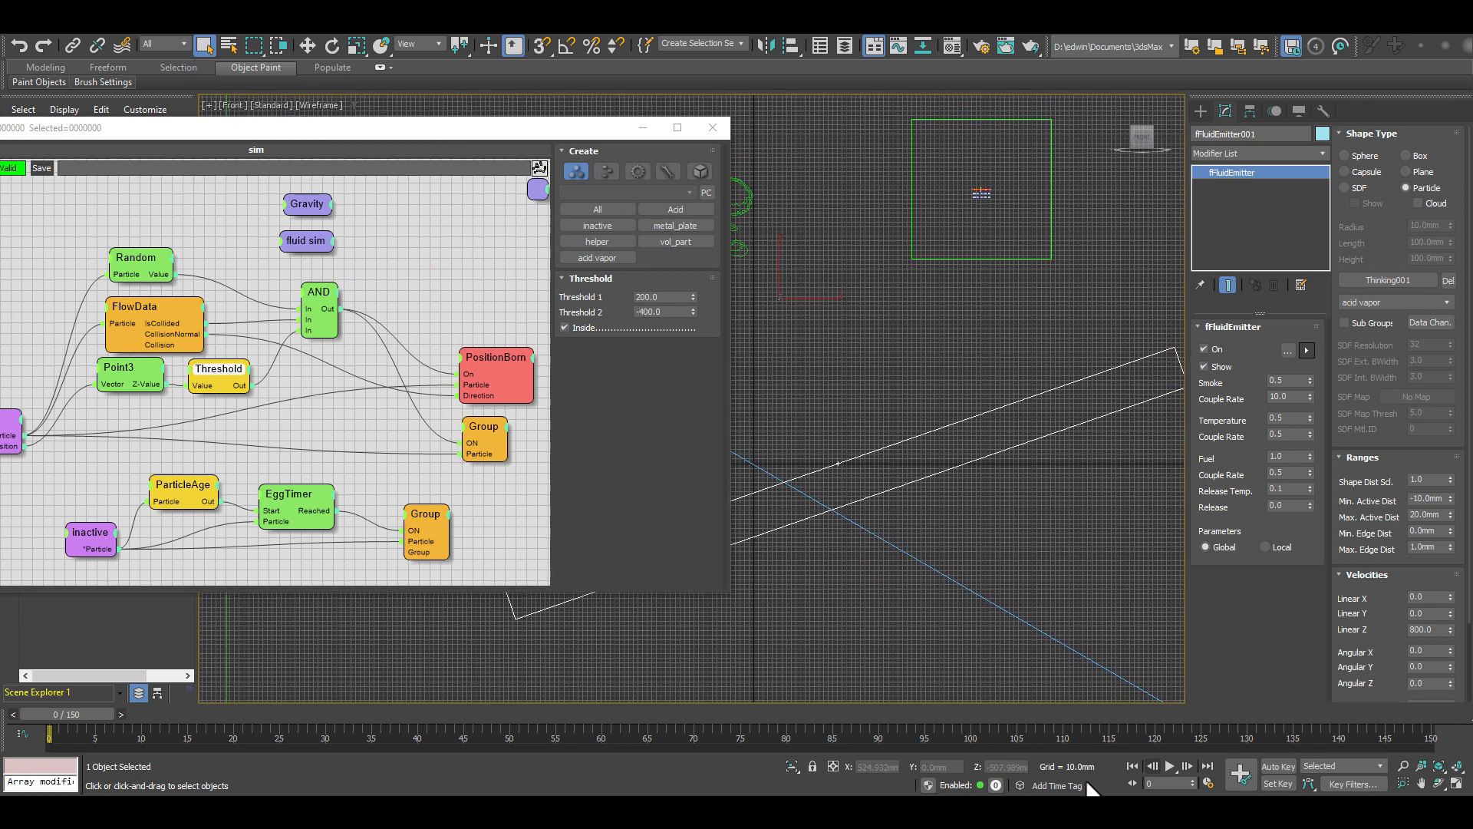
click(1168, 764)
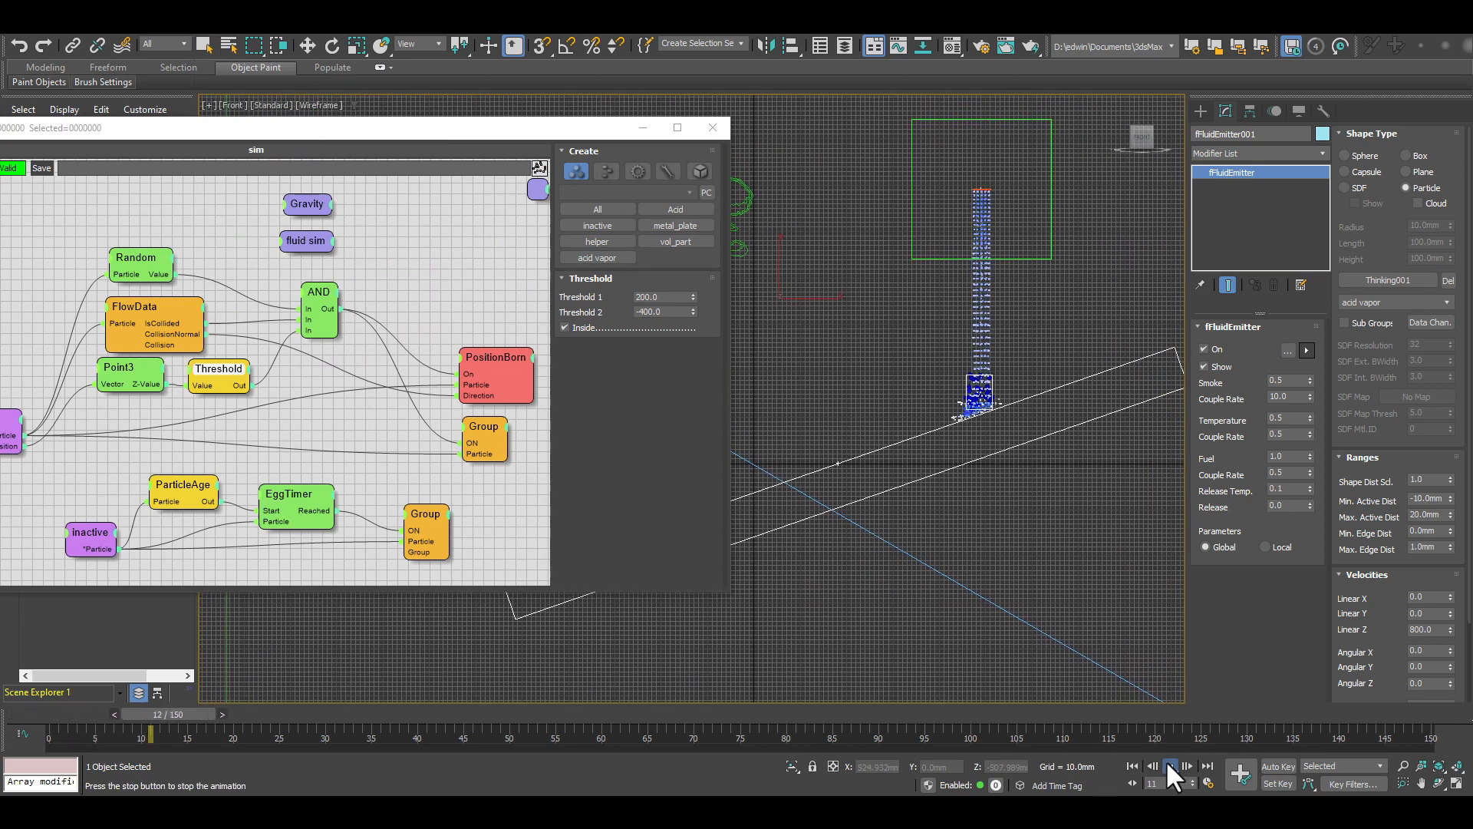
click(1167, 765)
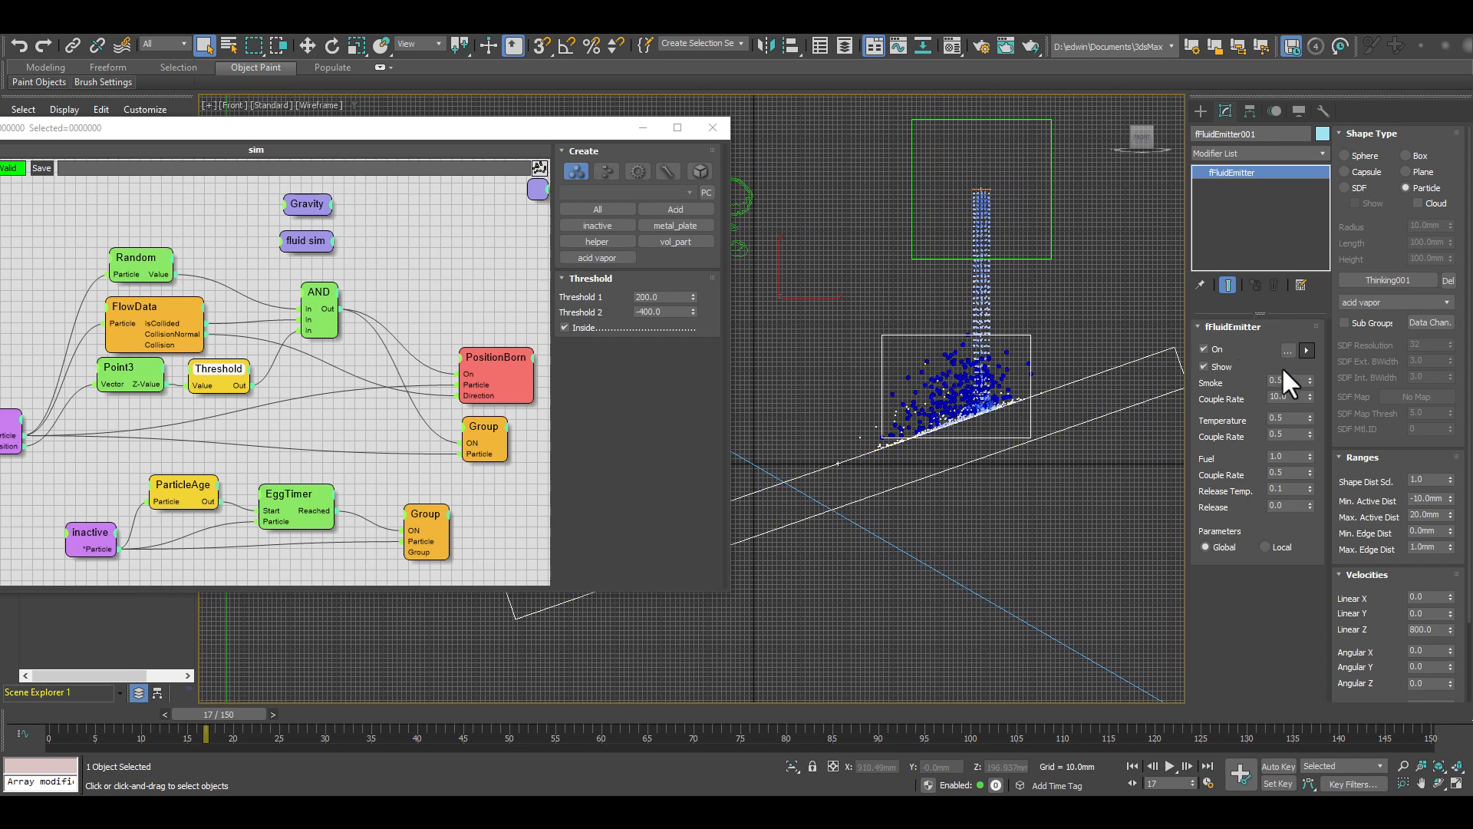
Step: Compare the two operators driven by AND, PositionBorn and the Group operator that assigns particles to inactive
drag(95, 127, 351, 89)
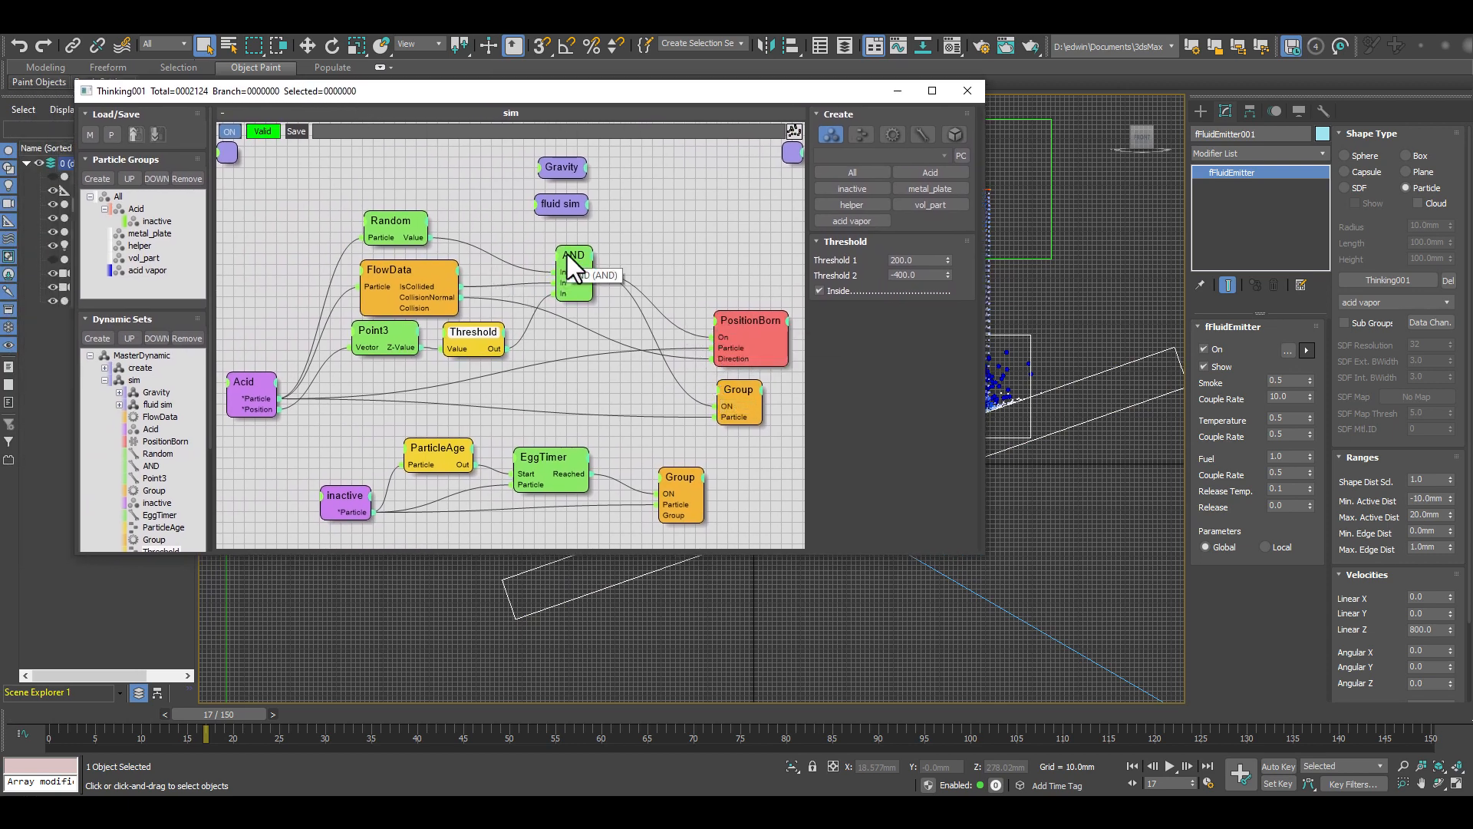
click(753, 320)
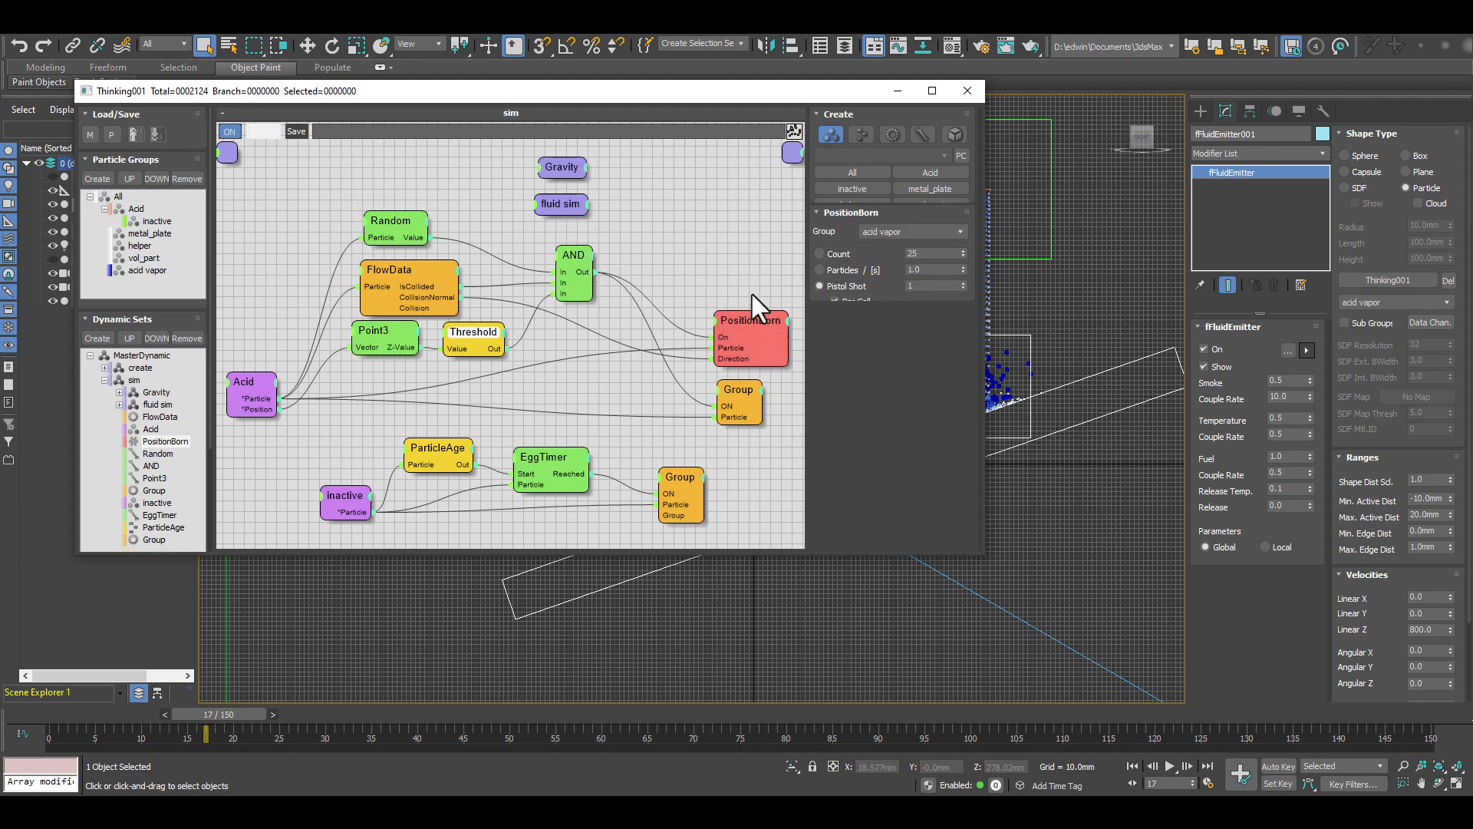
drag(752, 297, 746, 285)
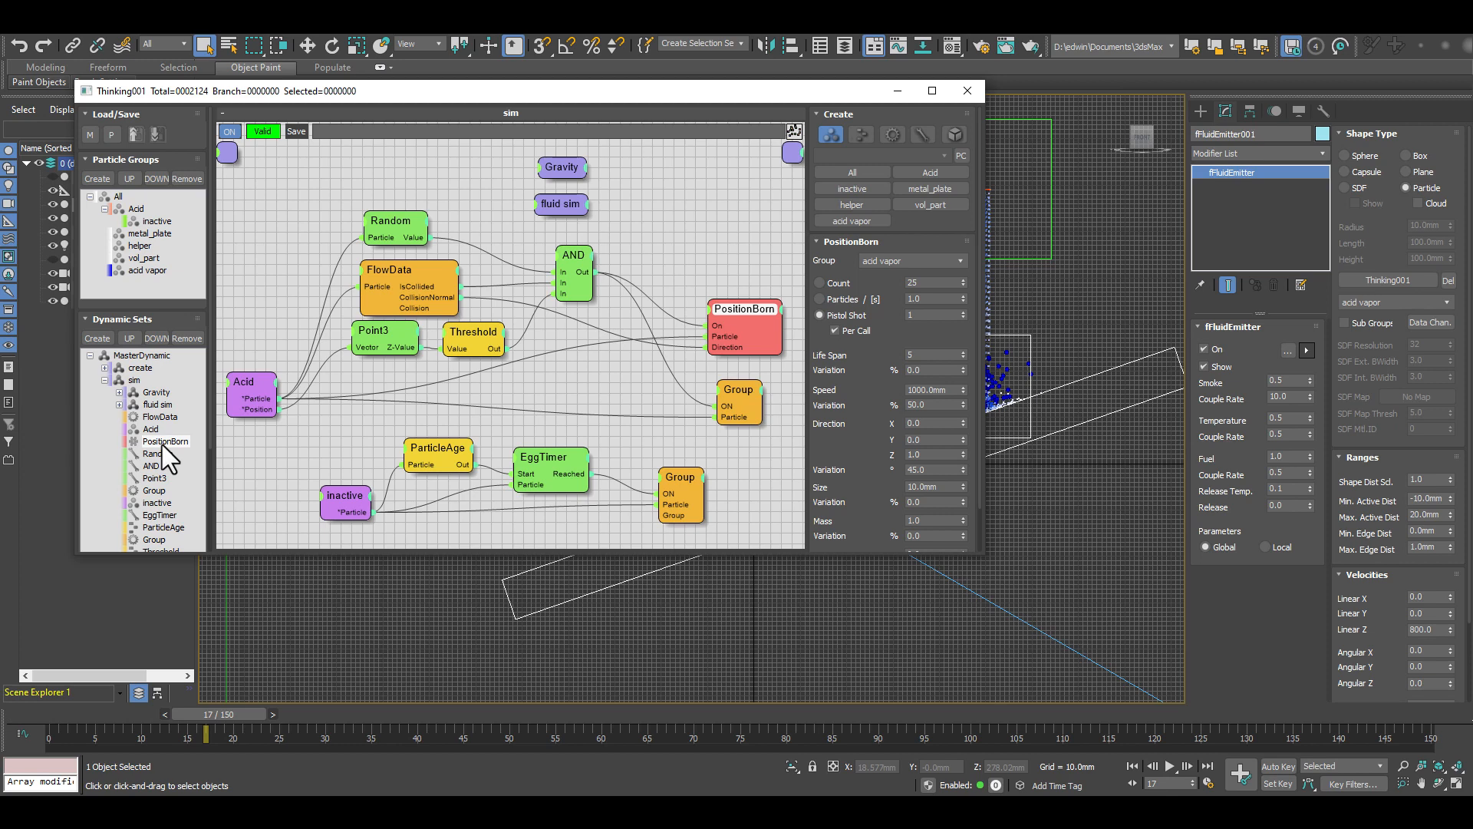
click(747, 388)
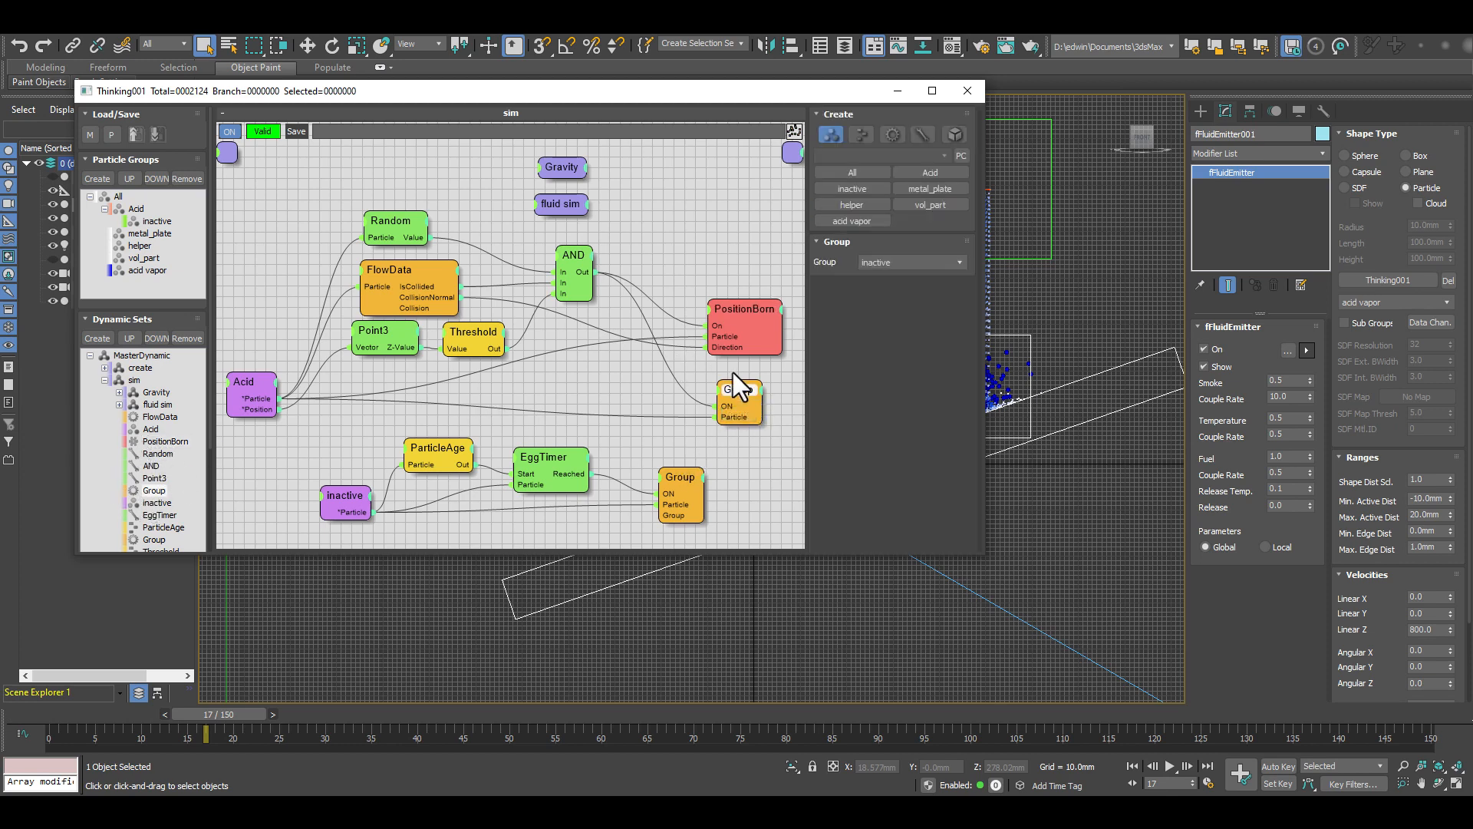
click(752, 307)
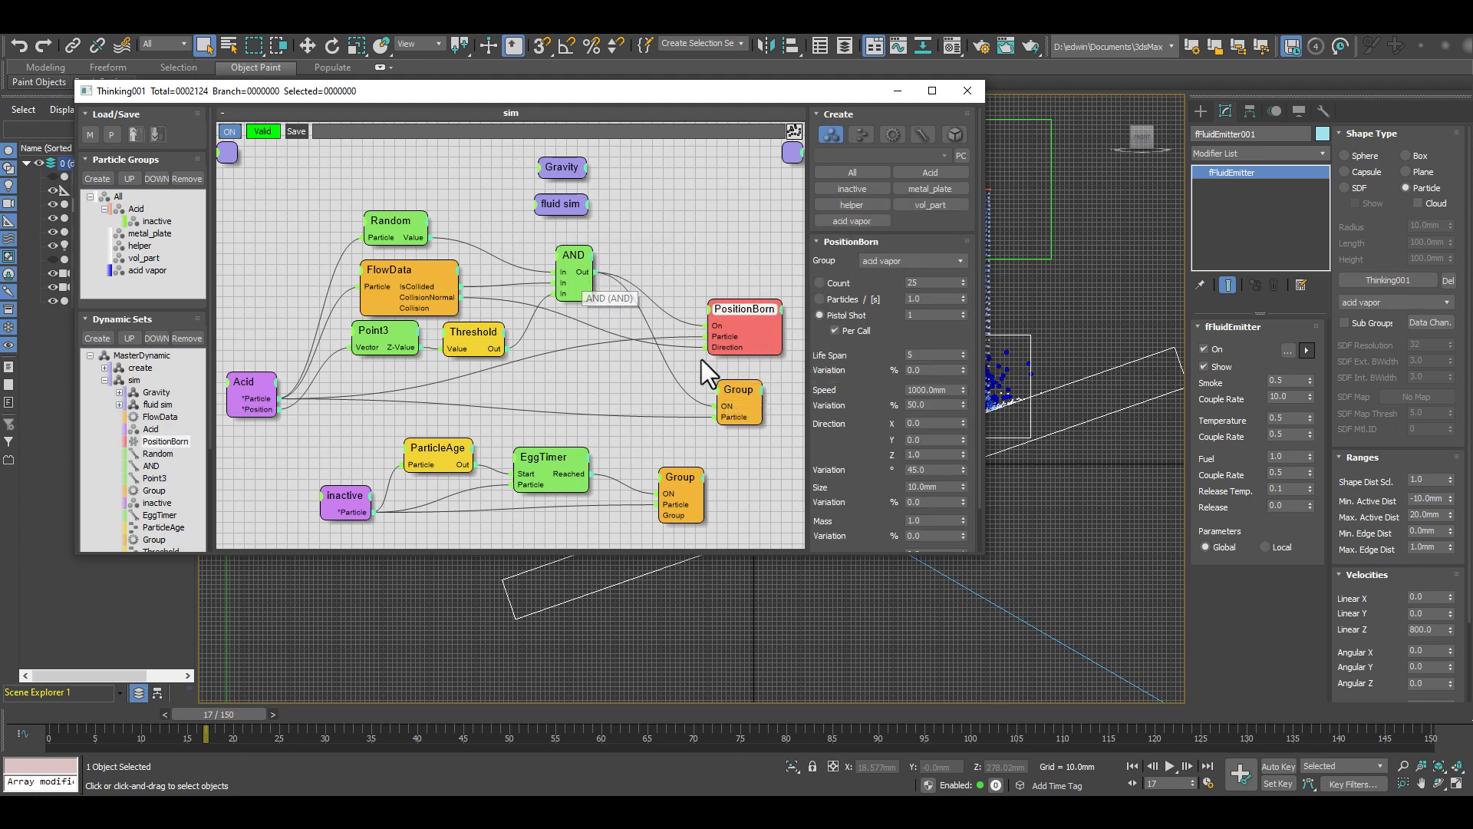
click(738, 389)
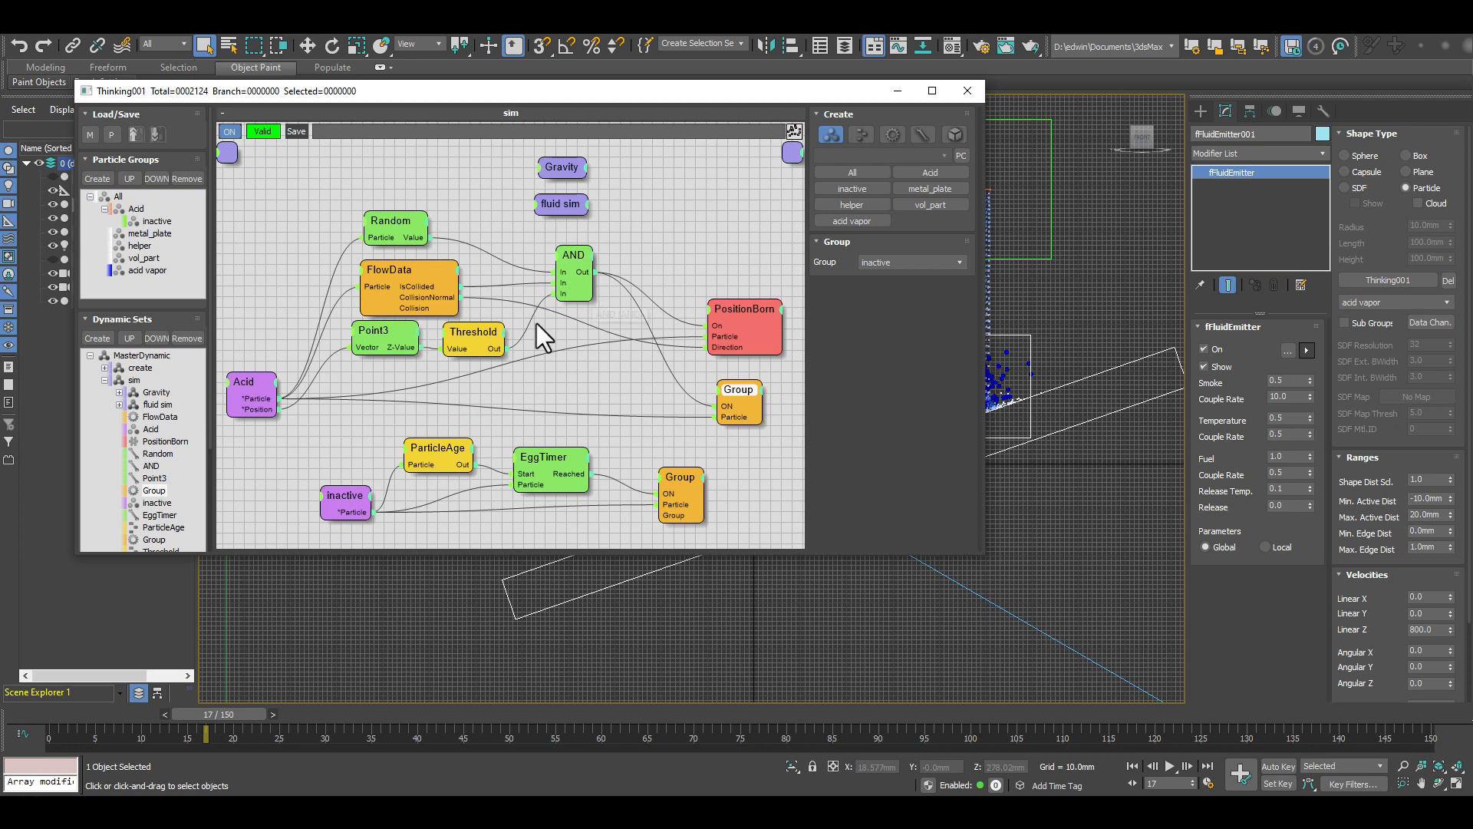
Step: Review the Acid and inactive group nodes, plus the ParticleAge, EggTimer and Group operators that return inactive particles to Acid
click(244, 379)
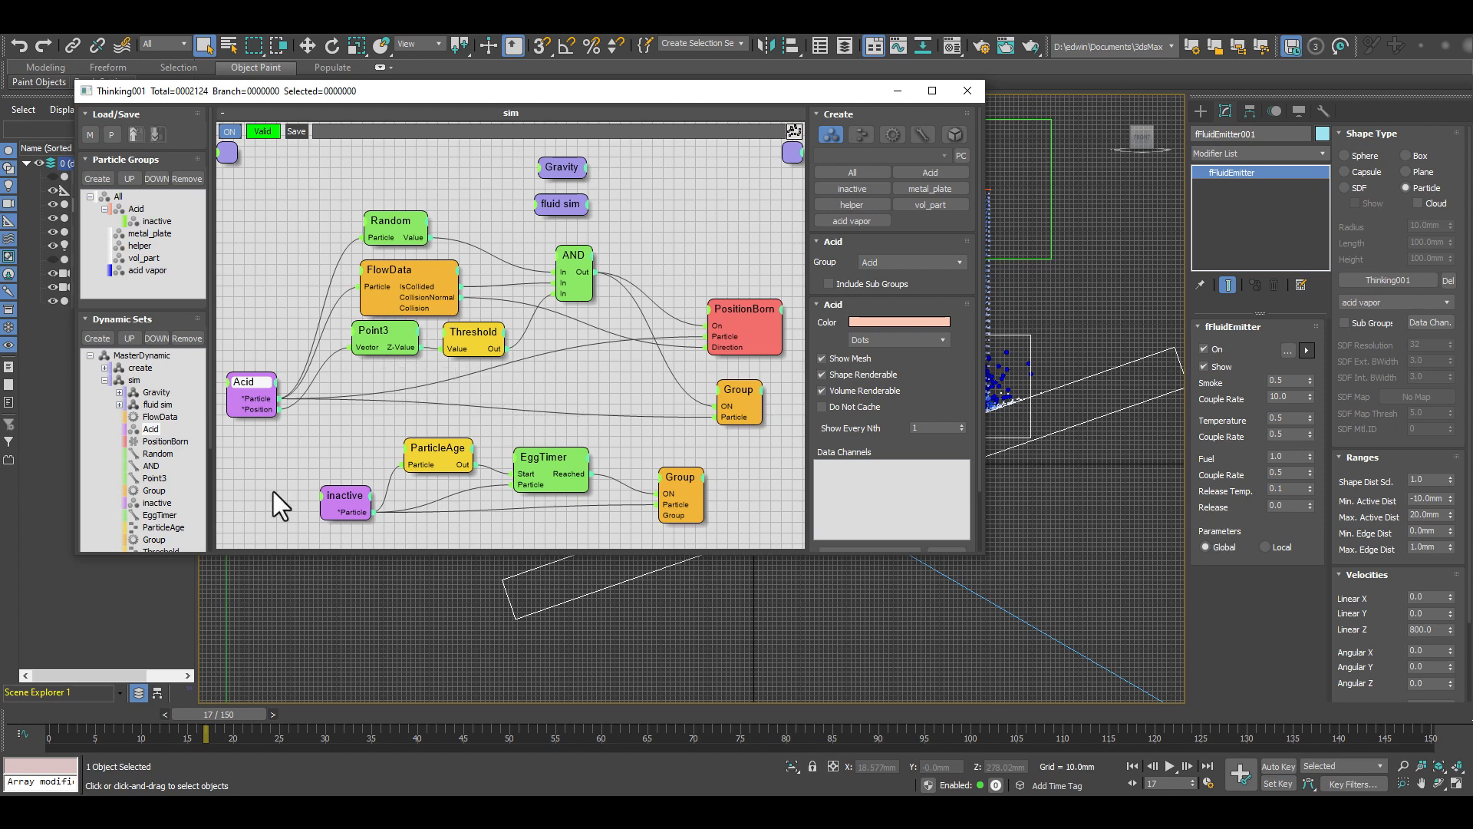
click(351, 496)
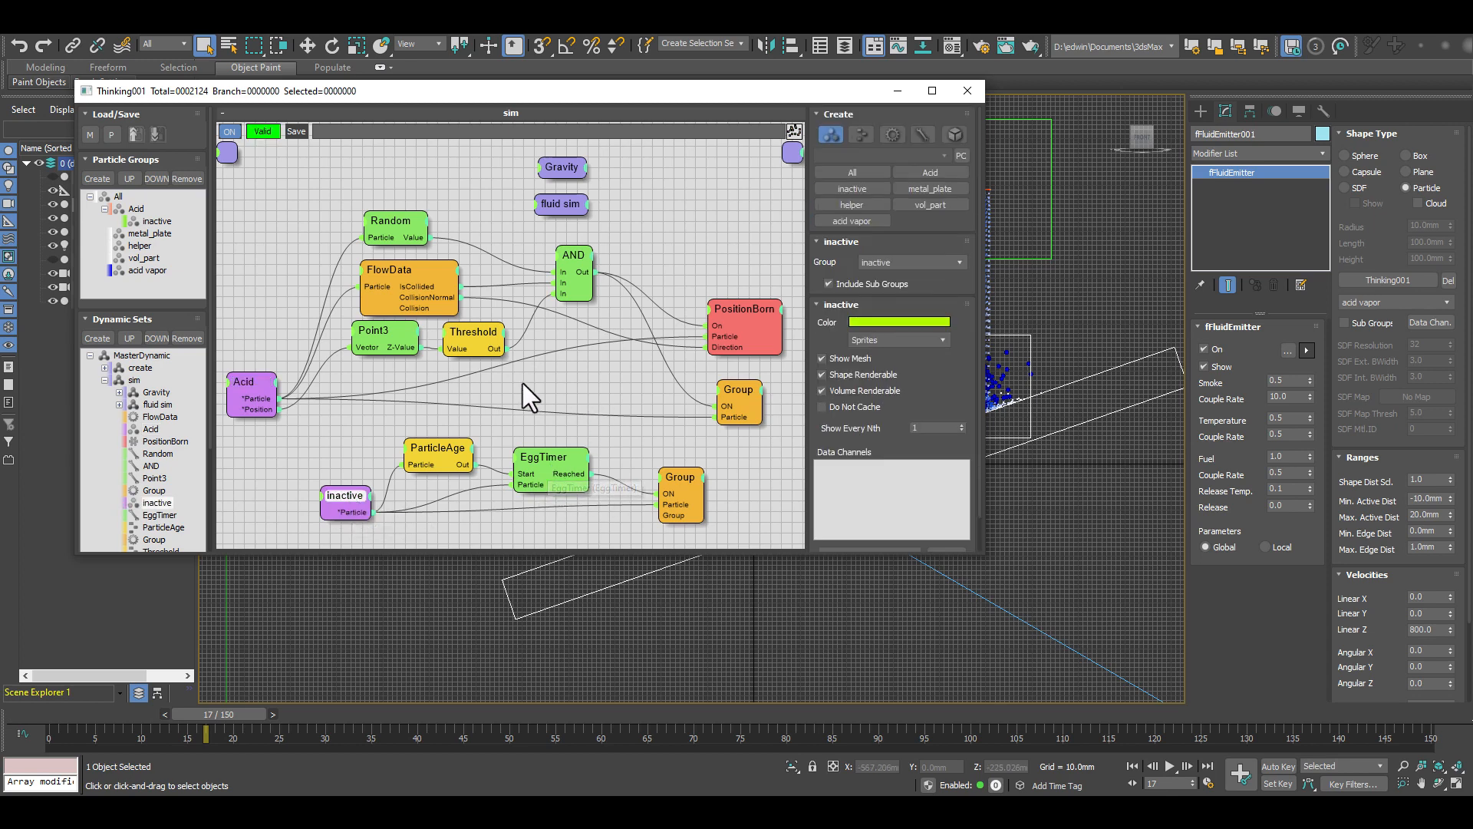
click(452, 446)
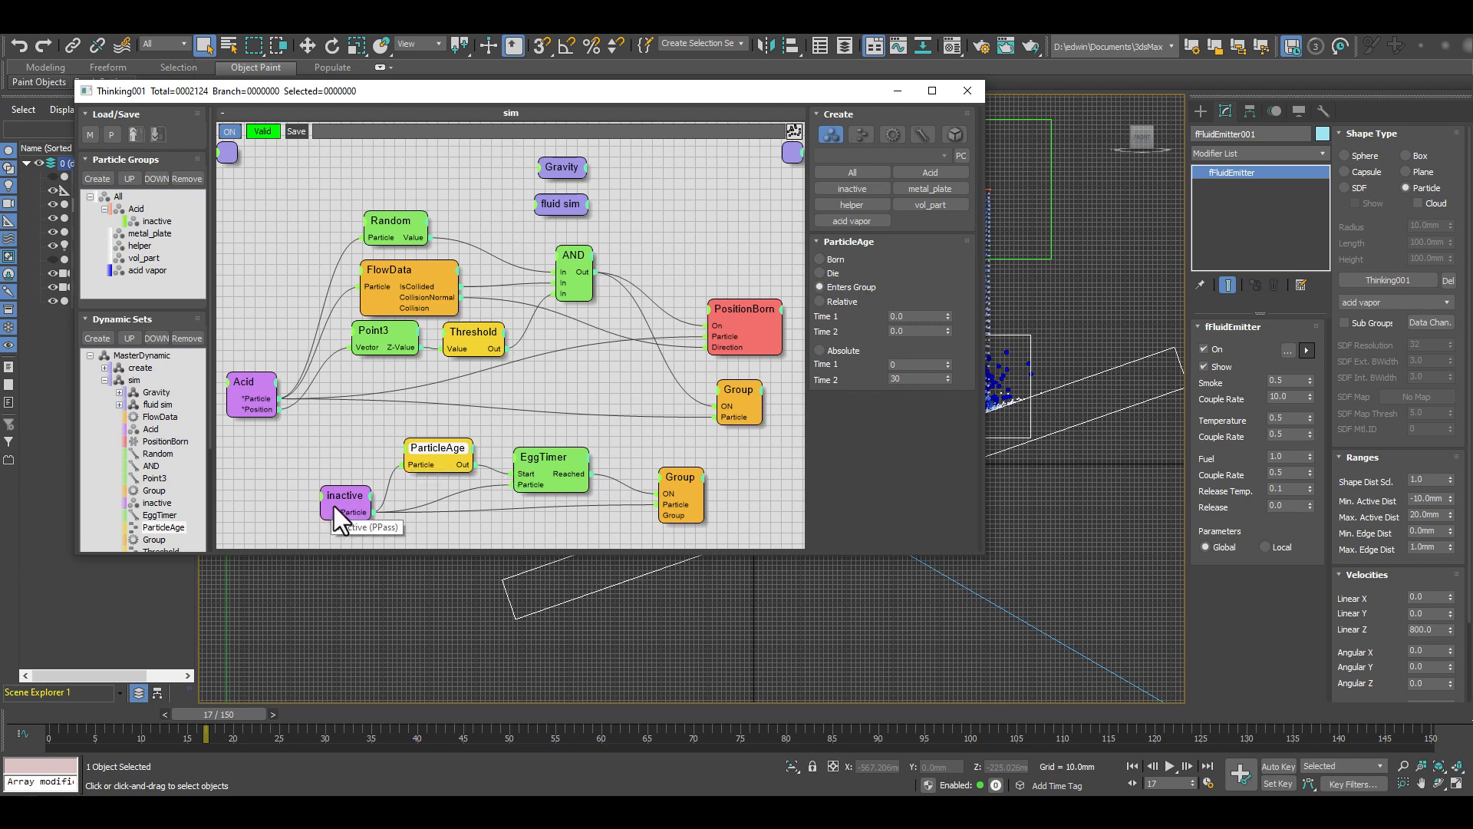
click(559, 453)
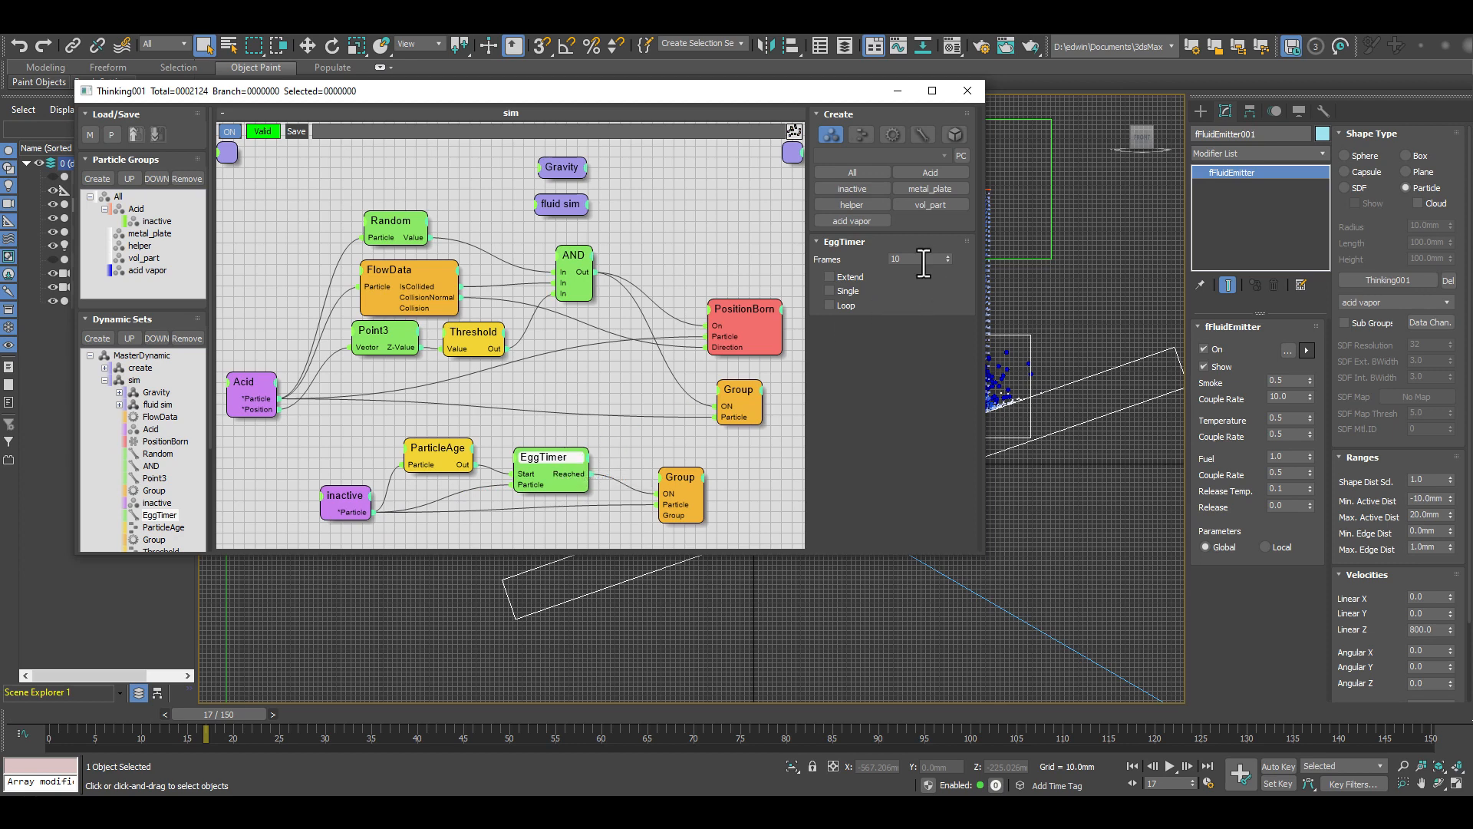
right_click(669, 475)
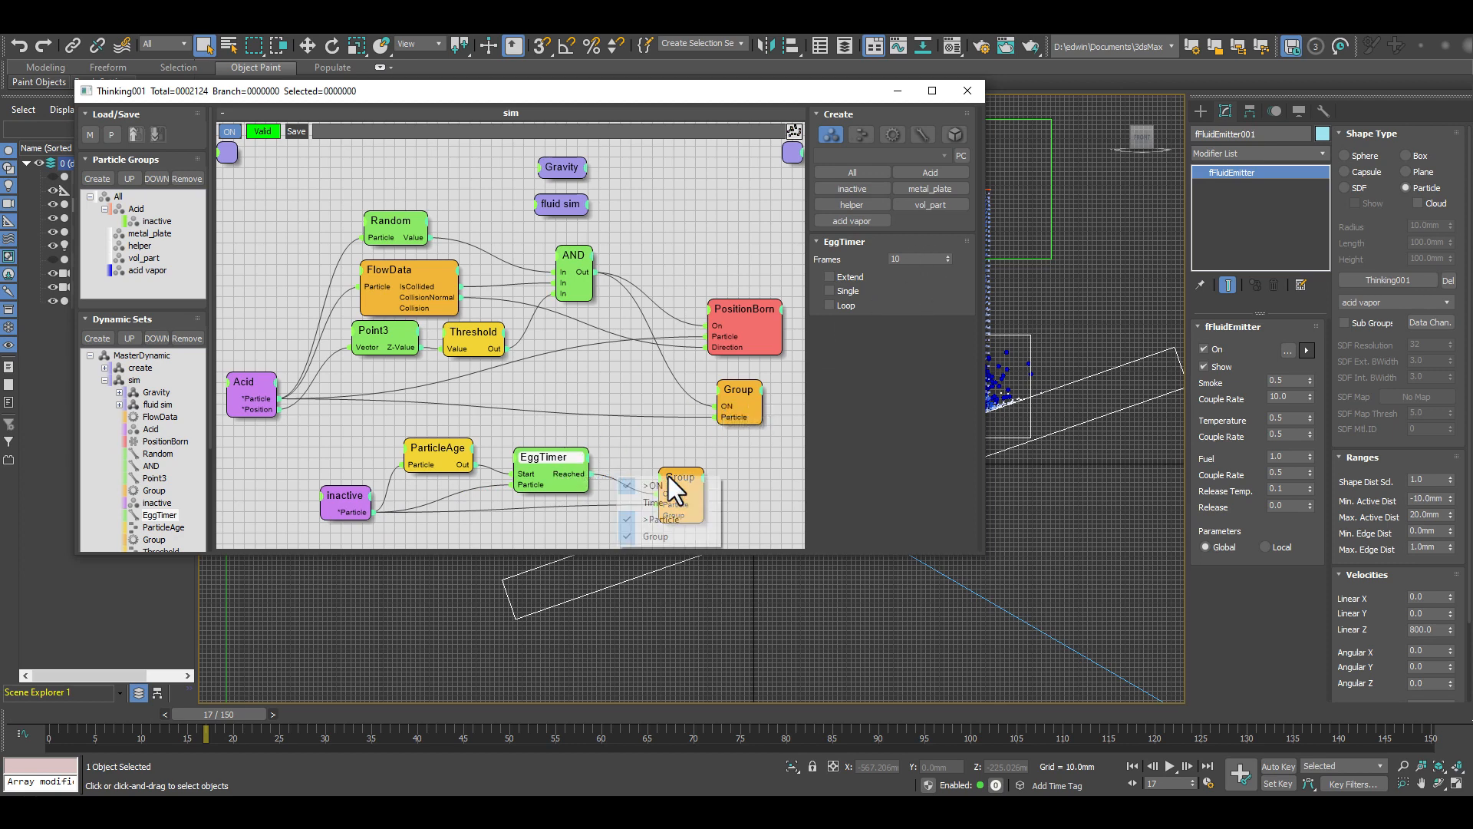
click(693, 473)
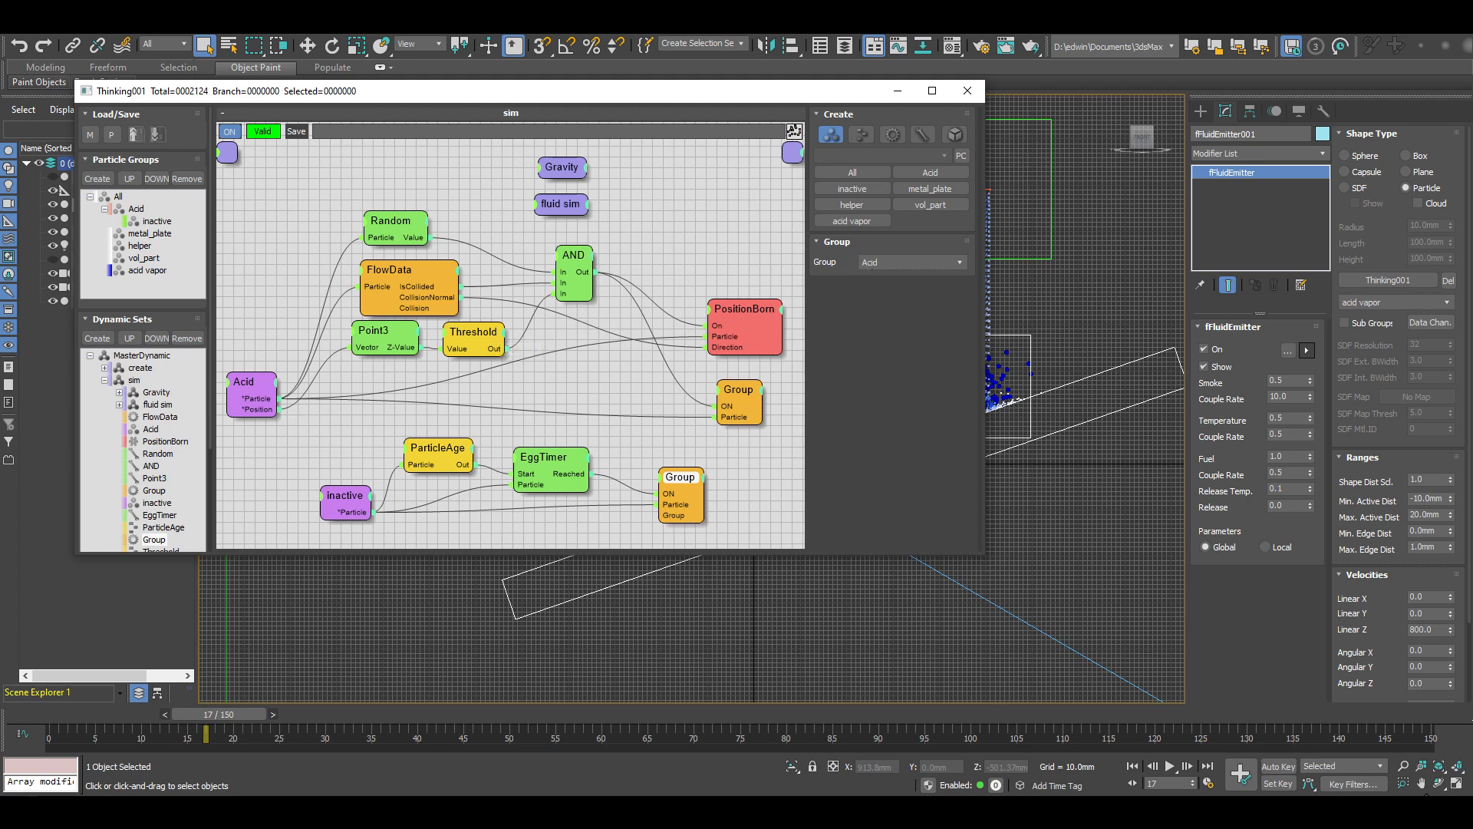
Step: Restore the four-viewport layout and reframe the camera-style 3D view so the plate shows beside the node graph
key(alt+w)
drag(612, 98, 532, 72)
middle_drag(857, 554, 960, 559)
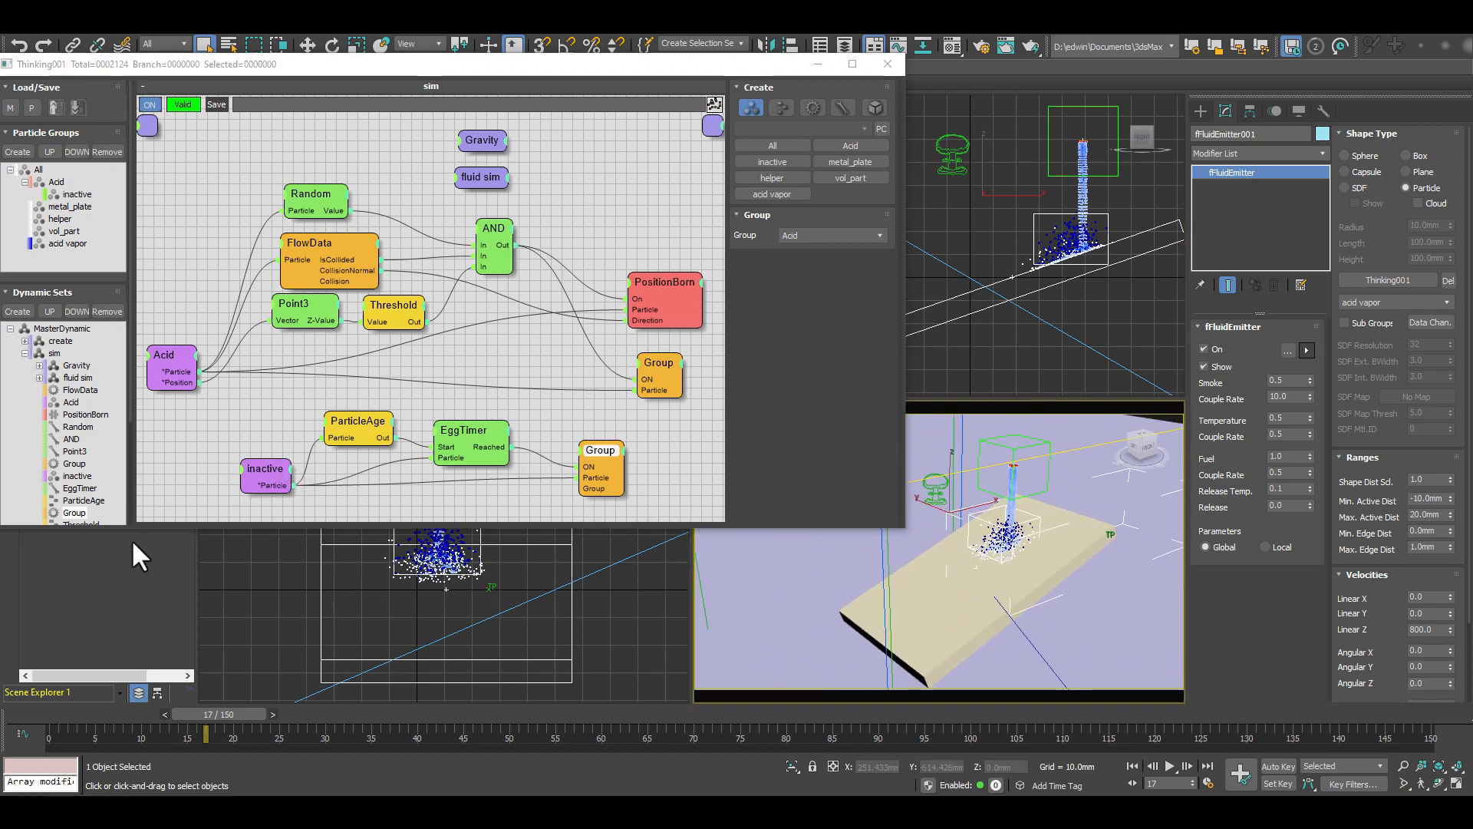
Step: Enlarge the node graph window, enable the erode dynamic set and examine its PartToVolume settings for the Acid and vol_part groups
drag(136, 527, 137, 673)
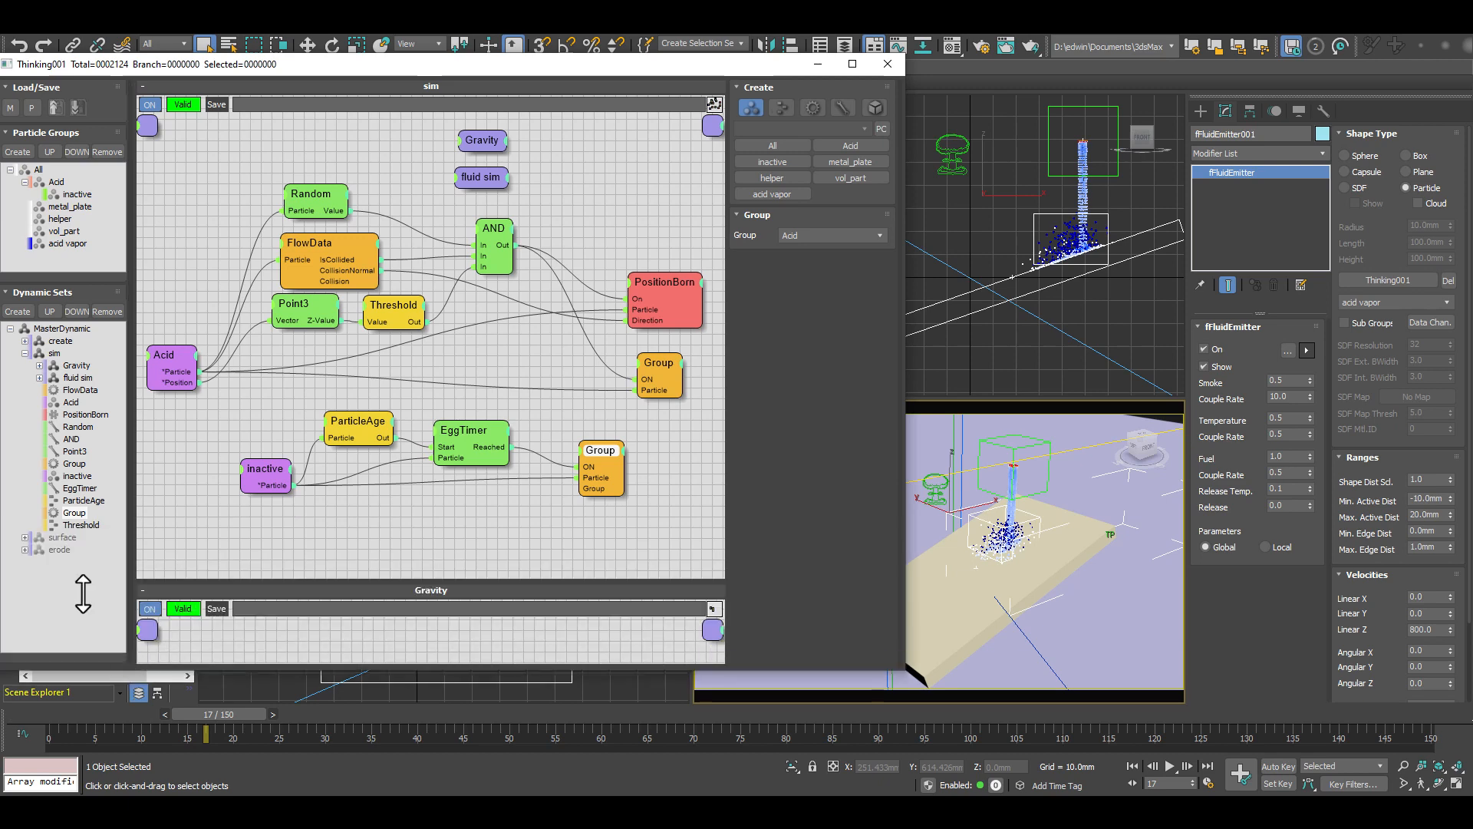
click(62, 552)
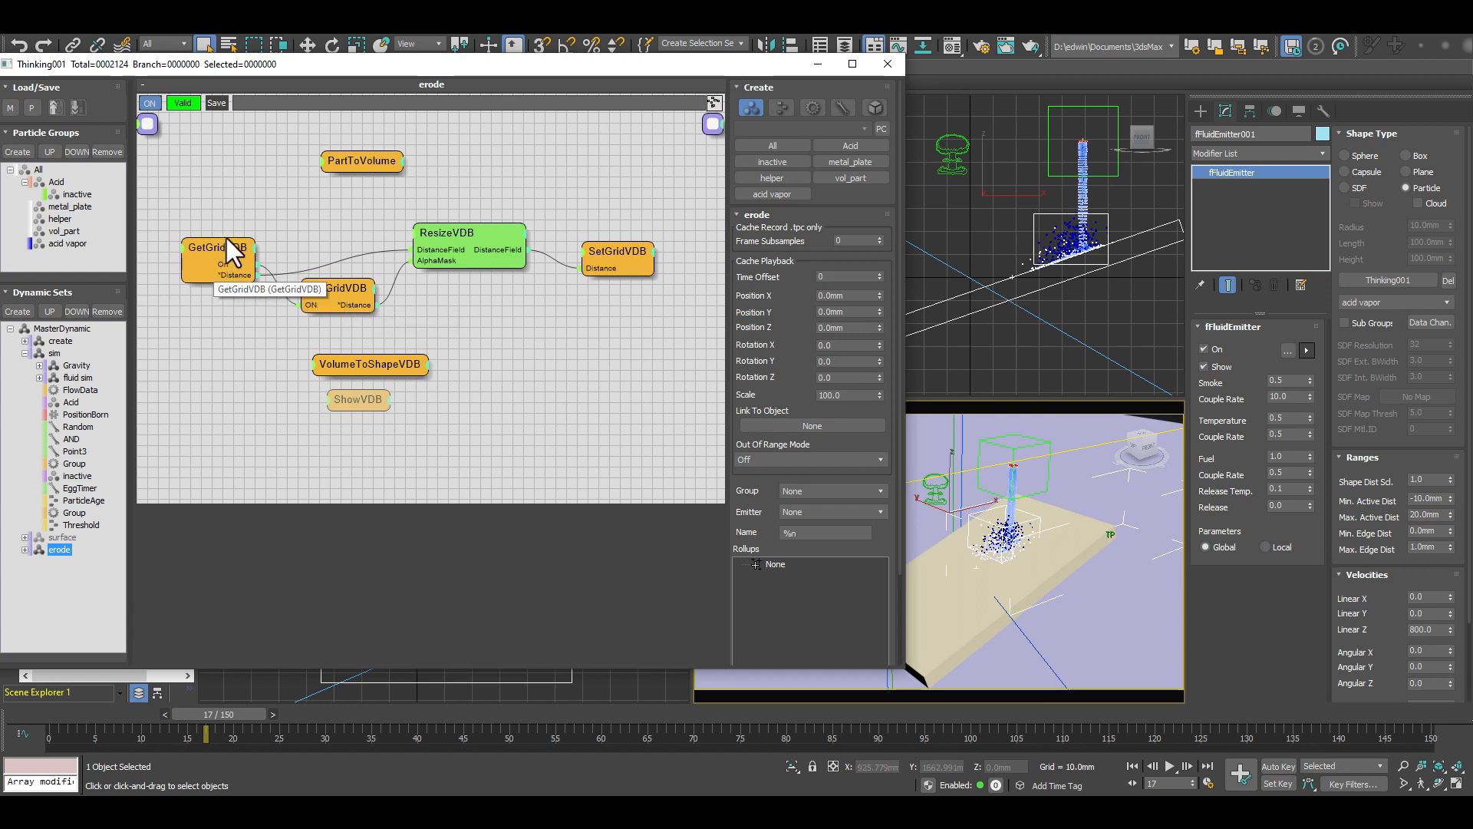
click(375, 161)
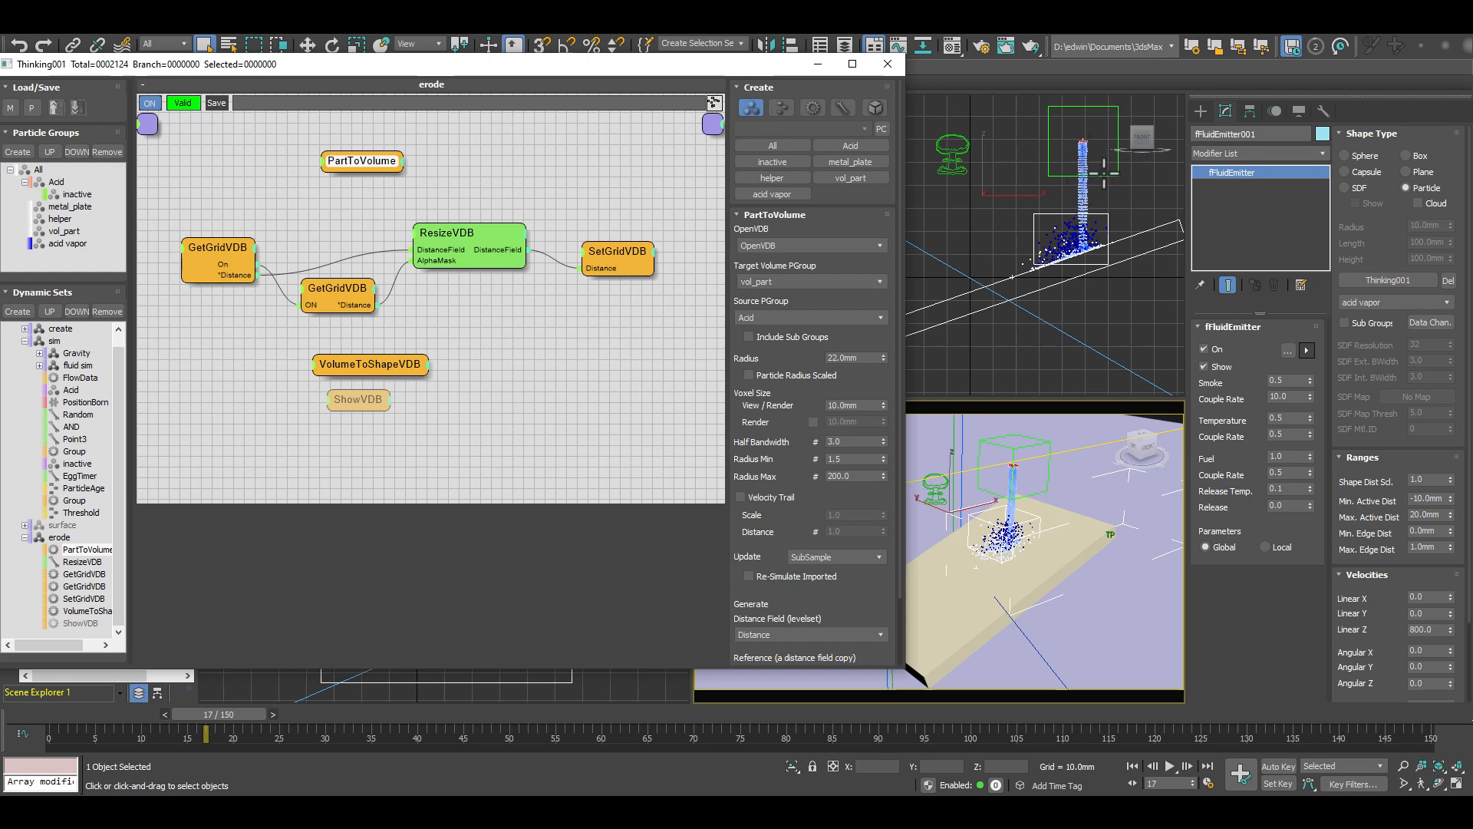
scroll(1103, 171, up, 4)
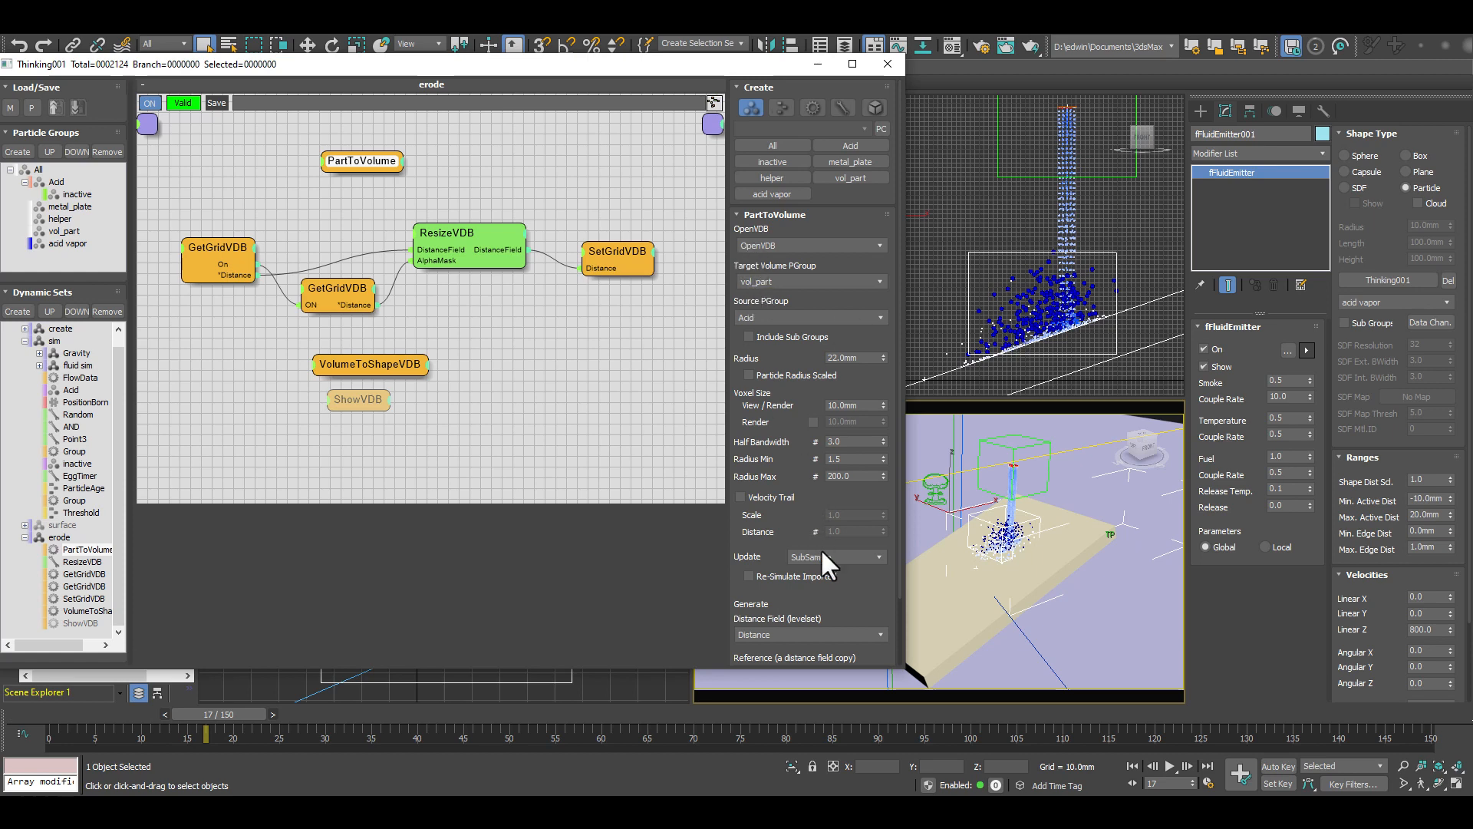
scroll(878, 581, down, 2)
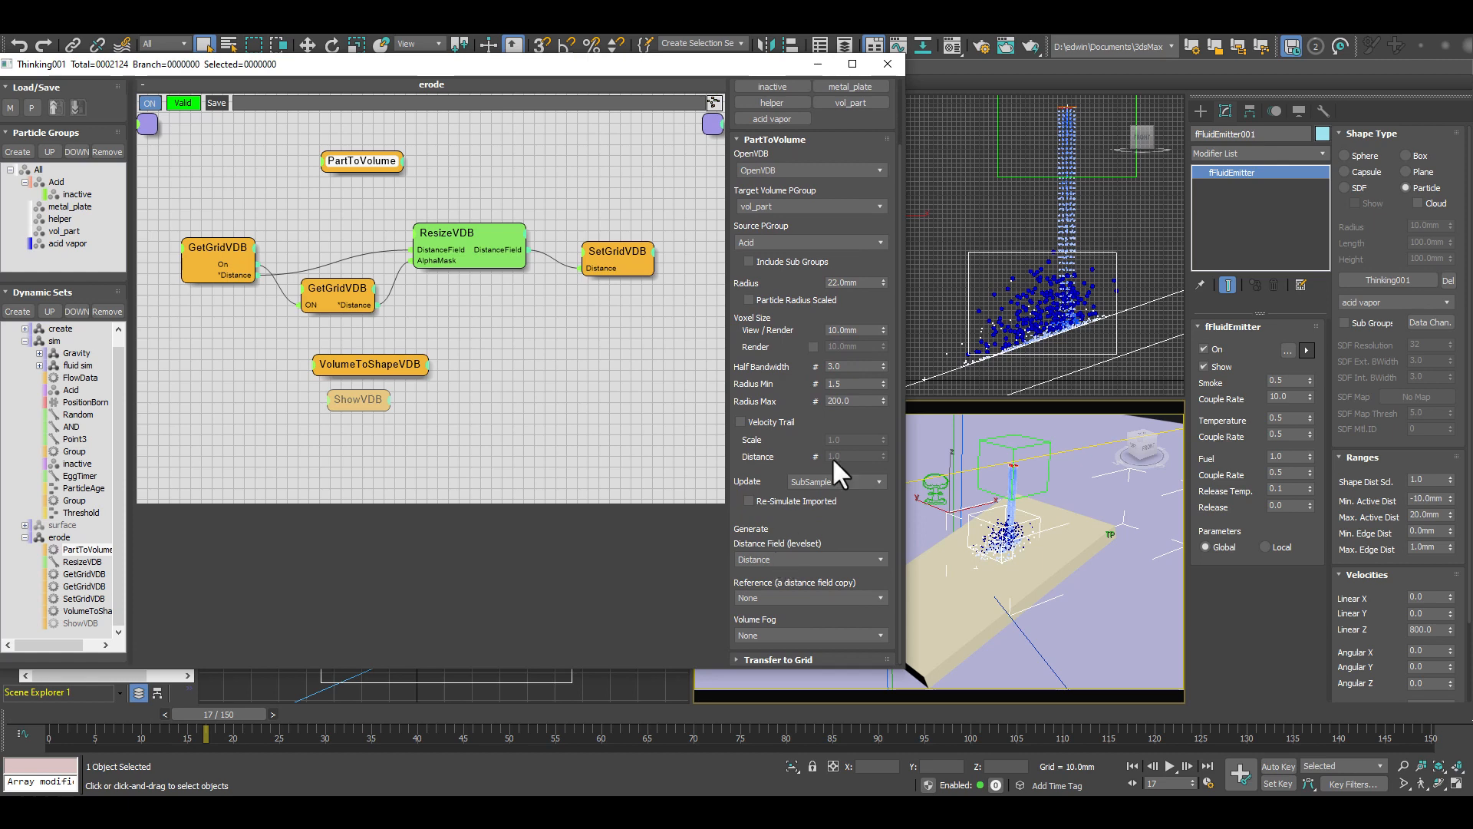
click(803, 264)
scroll(797, 284, up, 2)
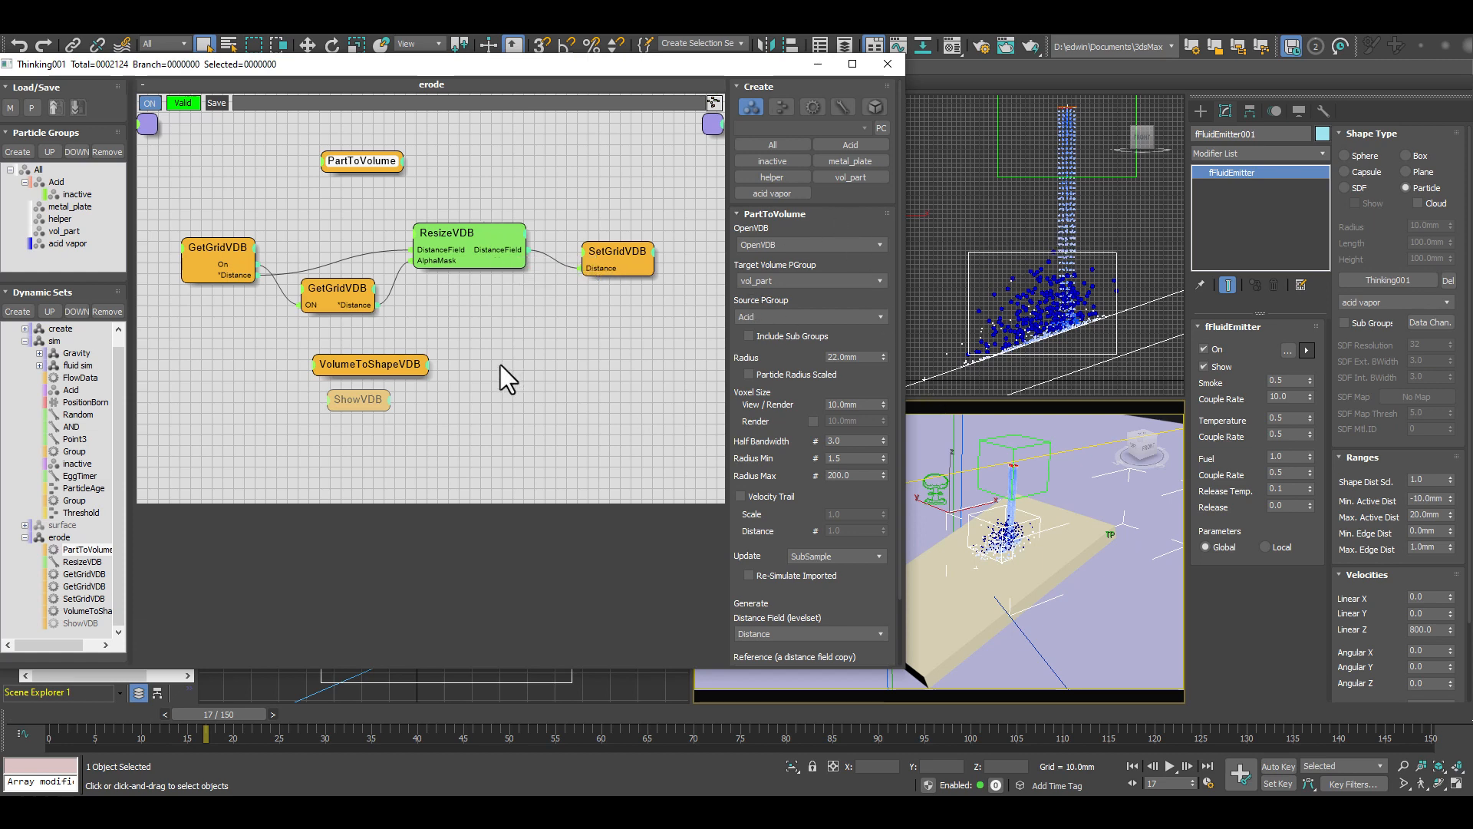
Step: Locate the ShapeToVolumeVDB operator in the create dynamic set to see which volume GetGridVDB reads
click(207, 245)
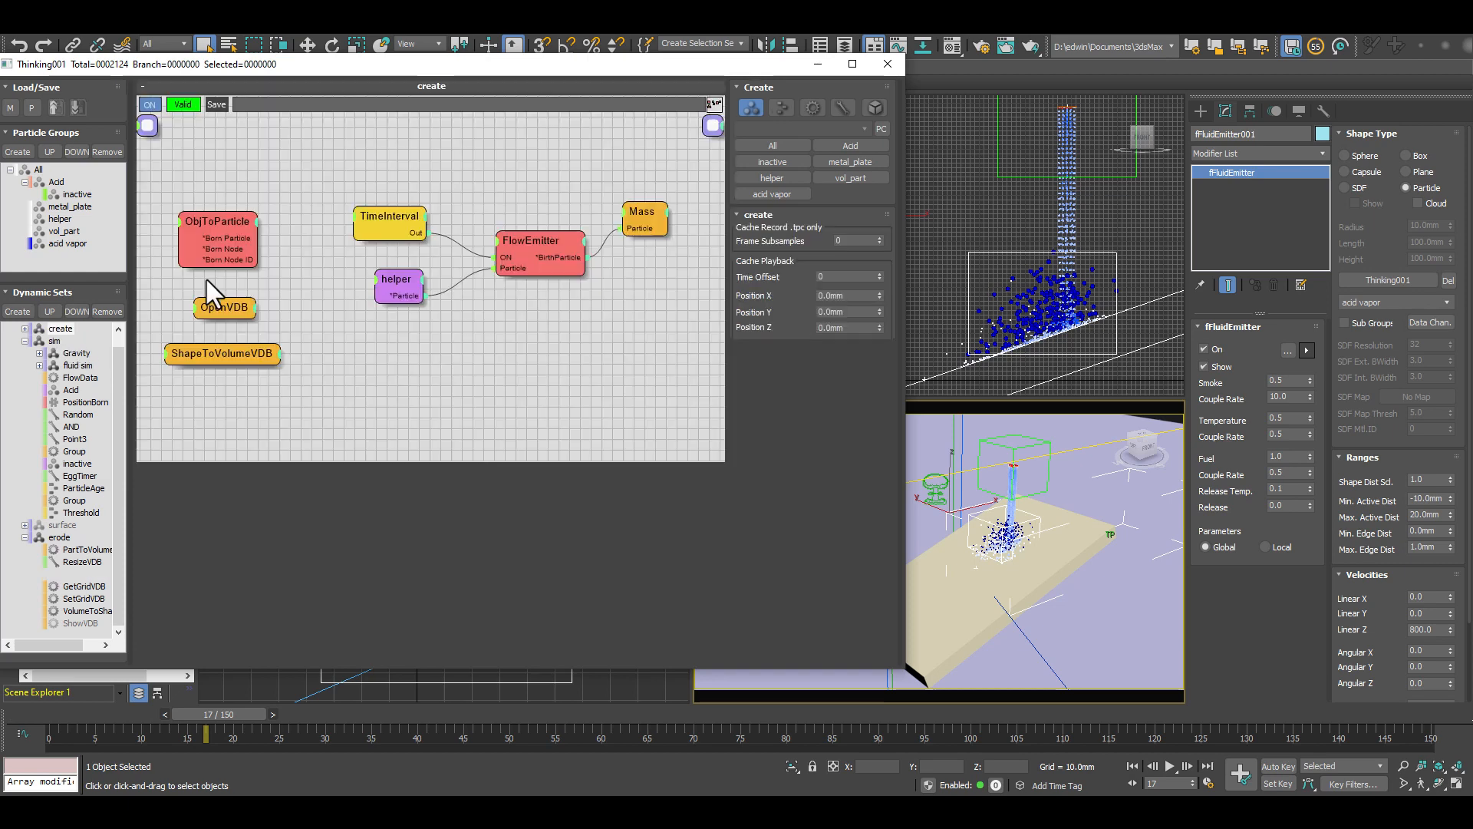
click(224, 353)
click(224, 353)
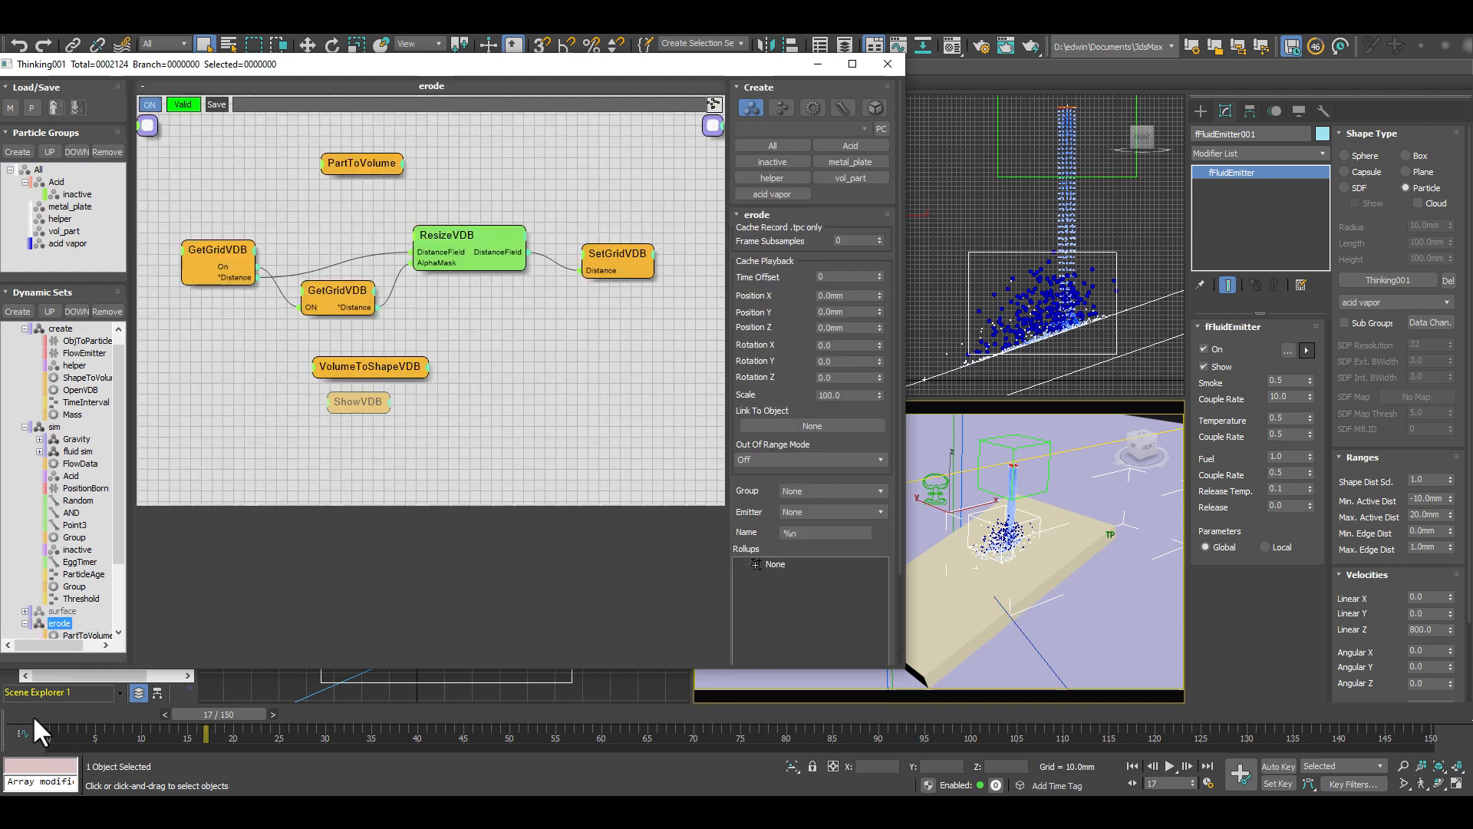
Step: Return to frame 0 and examine the metal_plate and vol_part GetGridVDB operators and the Erode settings of ResizeVDB
click(32, 715)
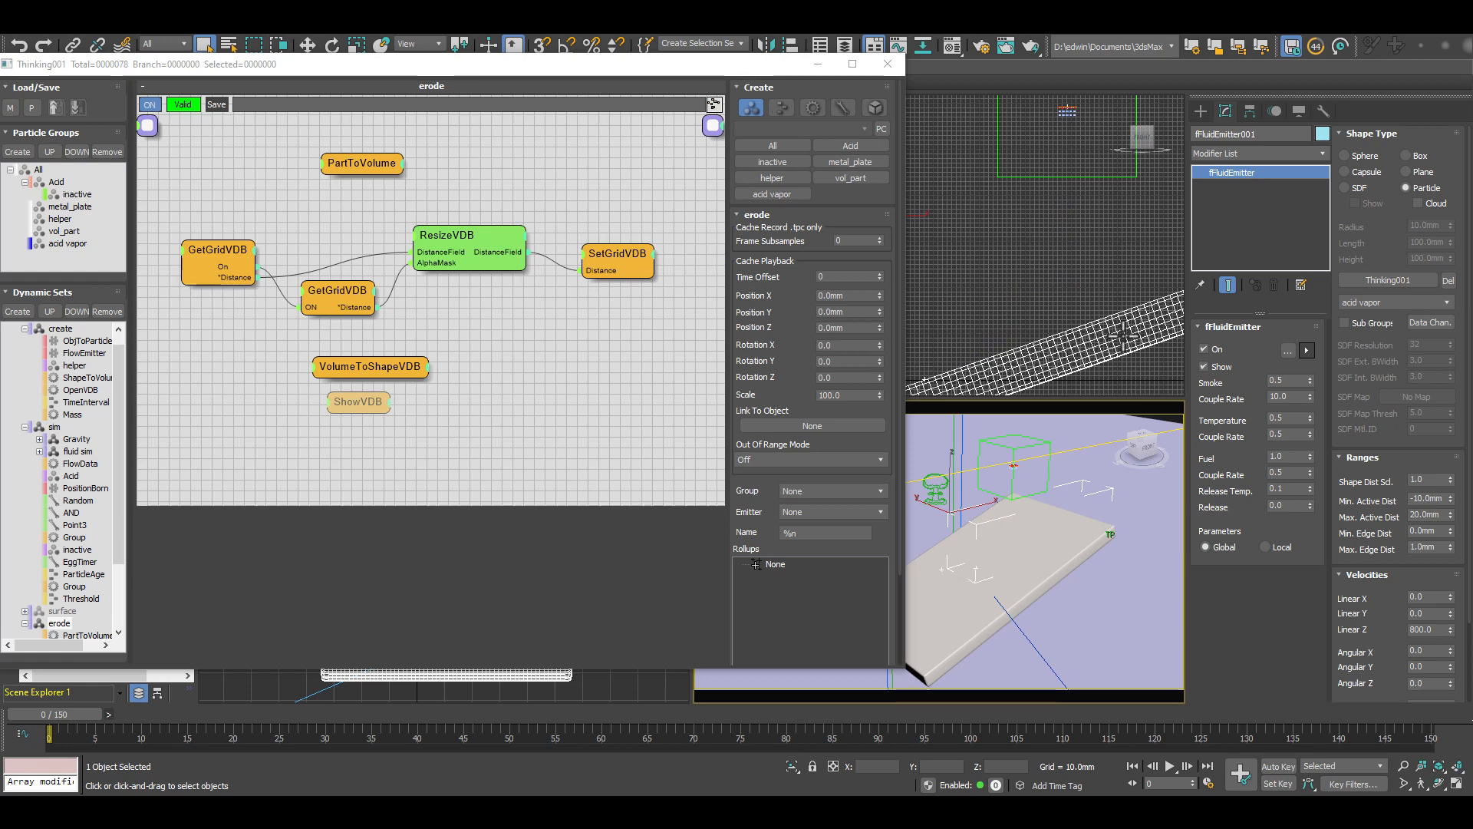
click(214, 252)
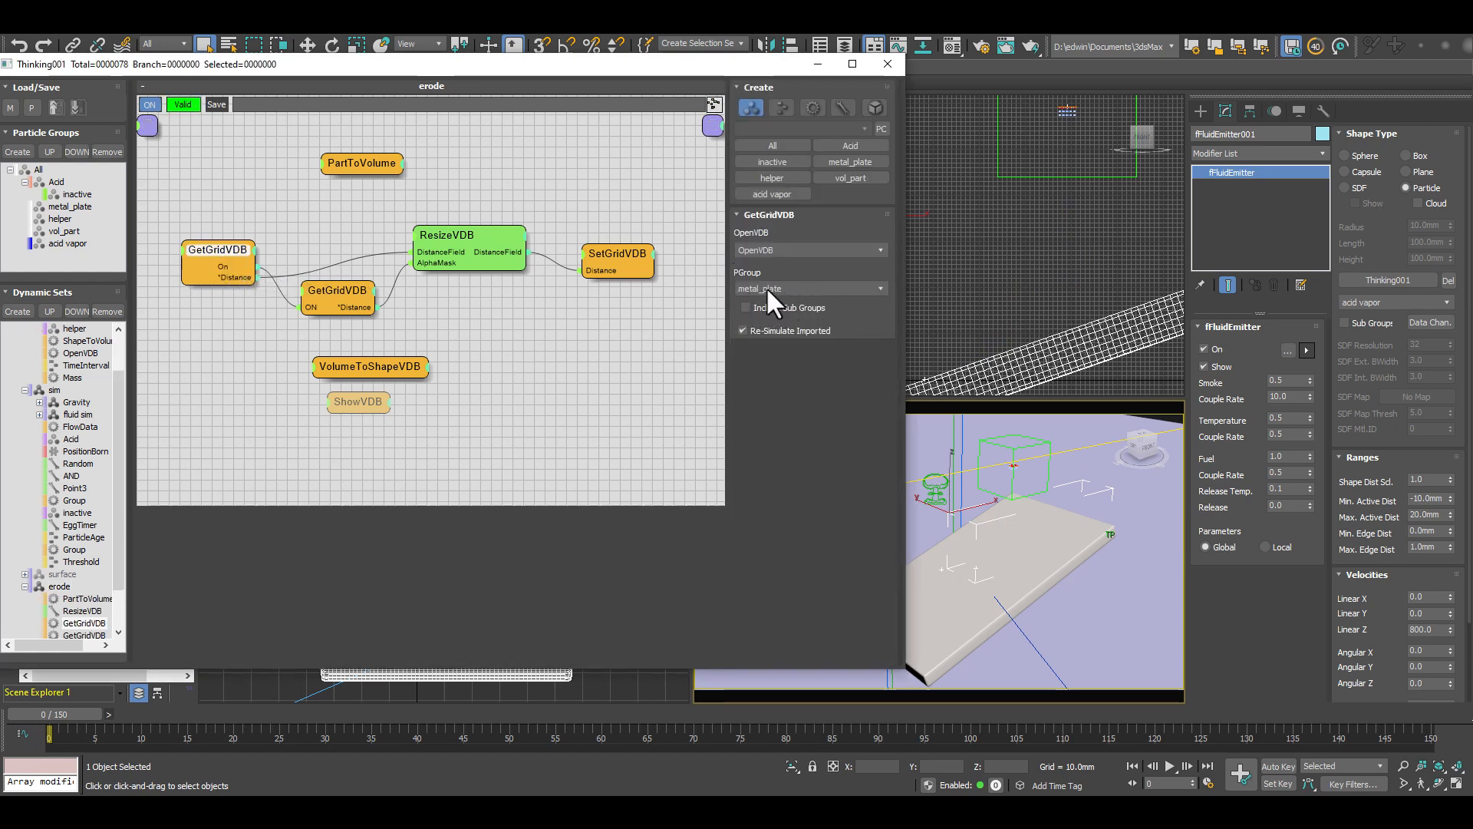
click(327, 292)
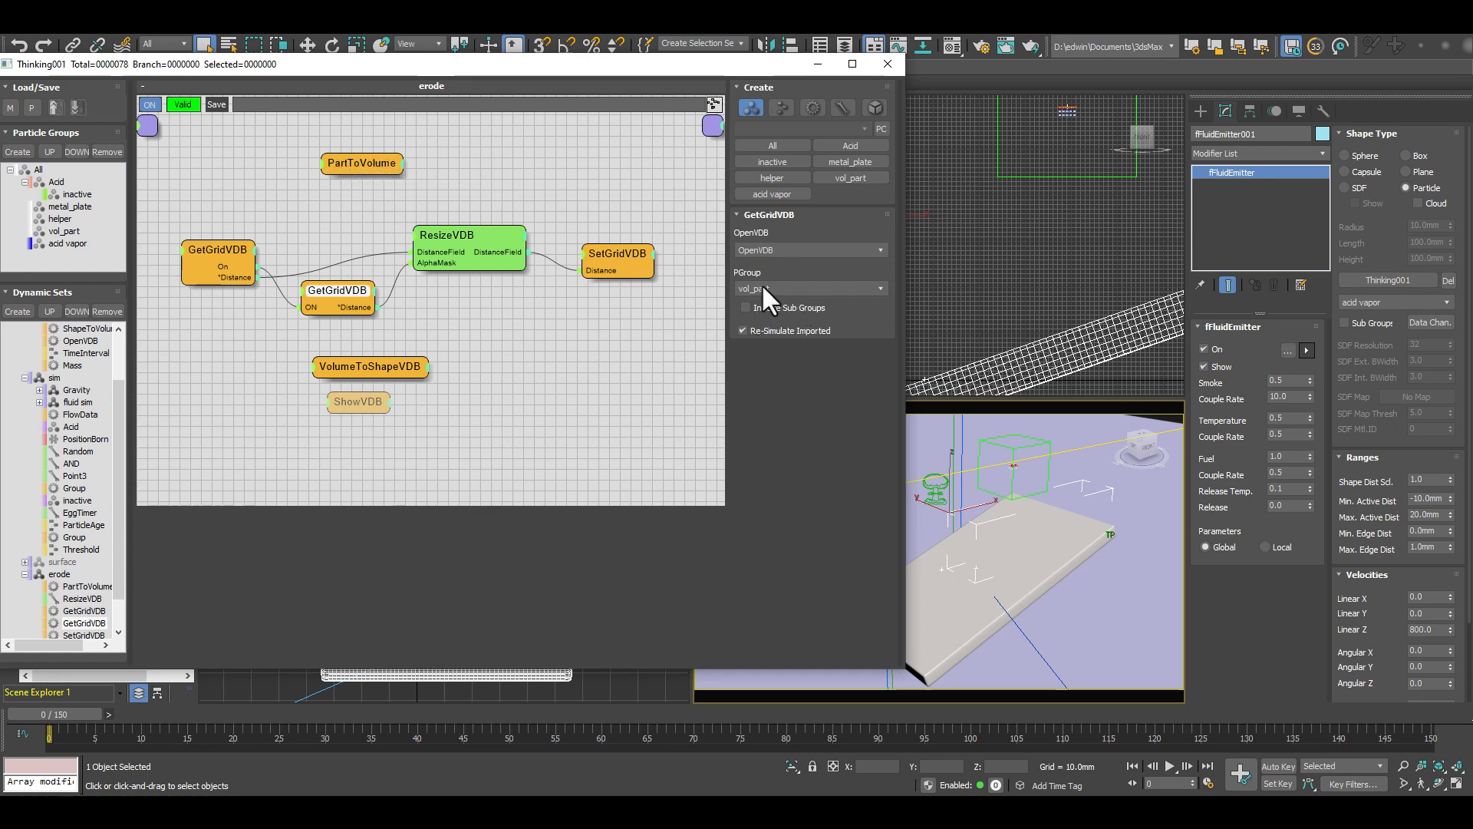
click(454, 237)
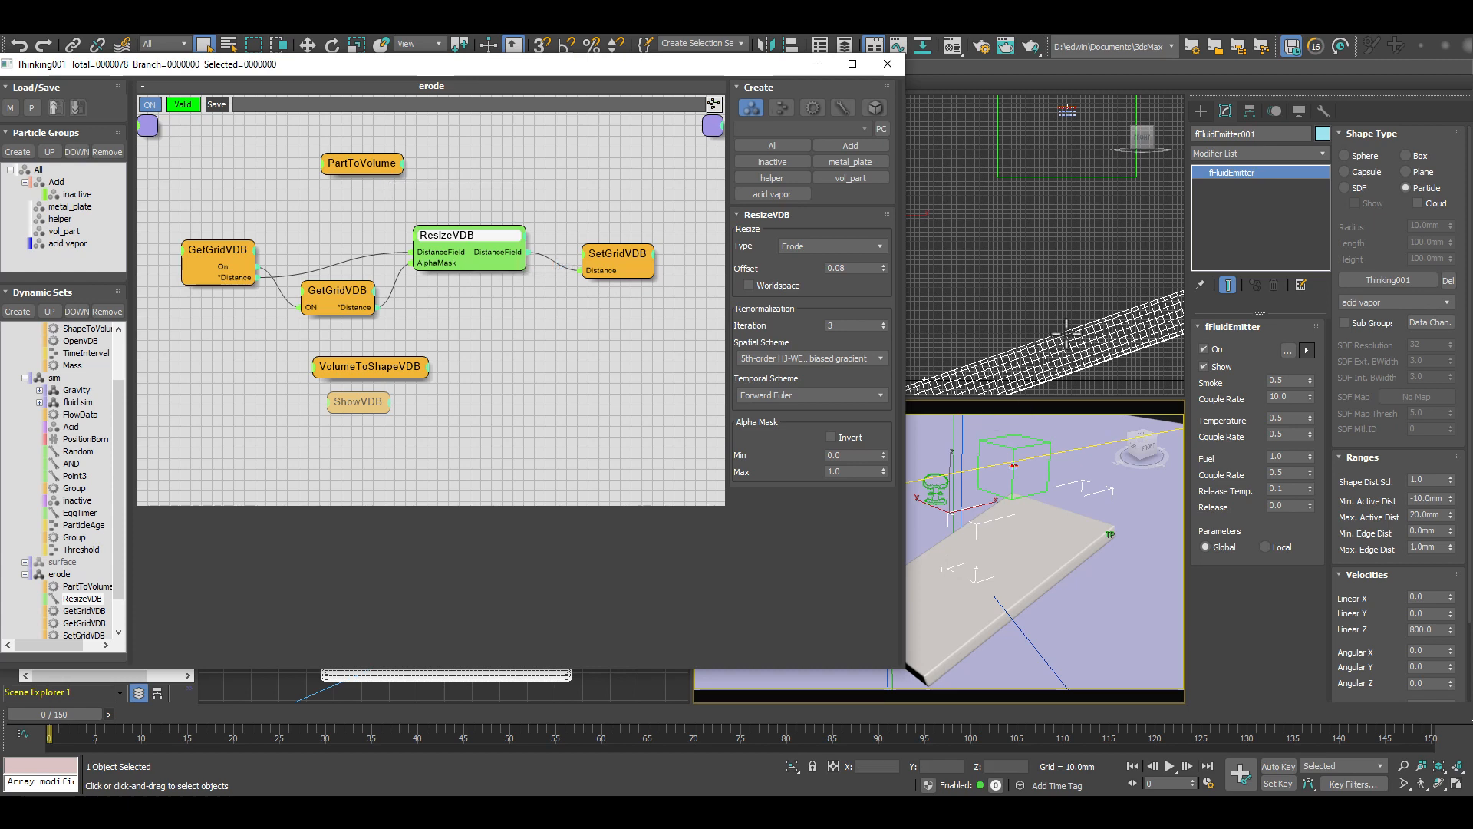
Step: Play the erosion to frame 41 with the Front view close on the impact area, and examine VolumeToShapeVDB's metal_plate meshing settings
click(1169, 767)
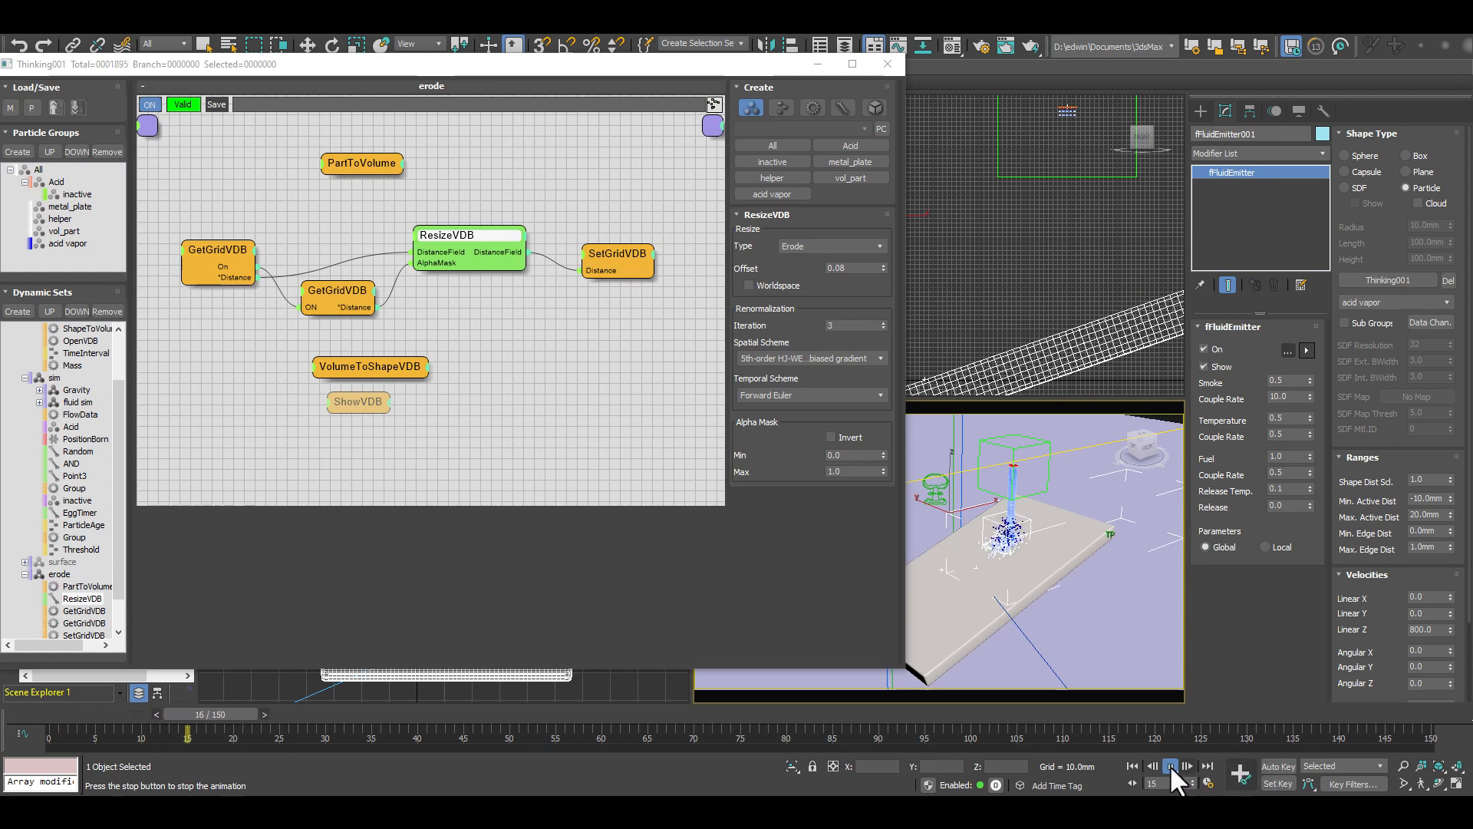
click(1169, 766)
click(1059, 332)
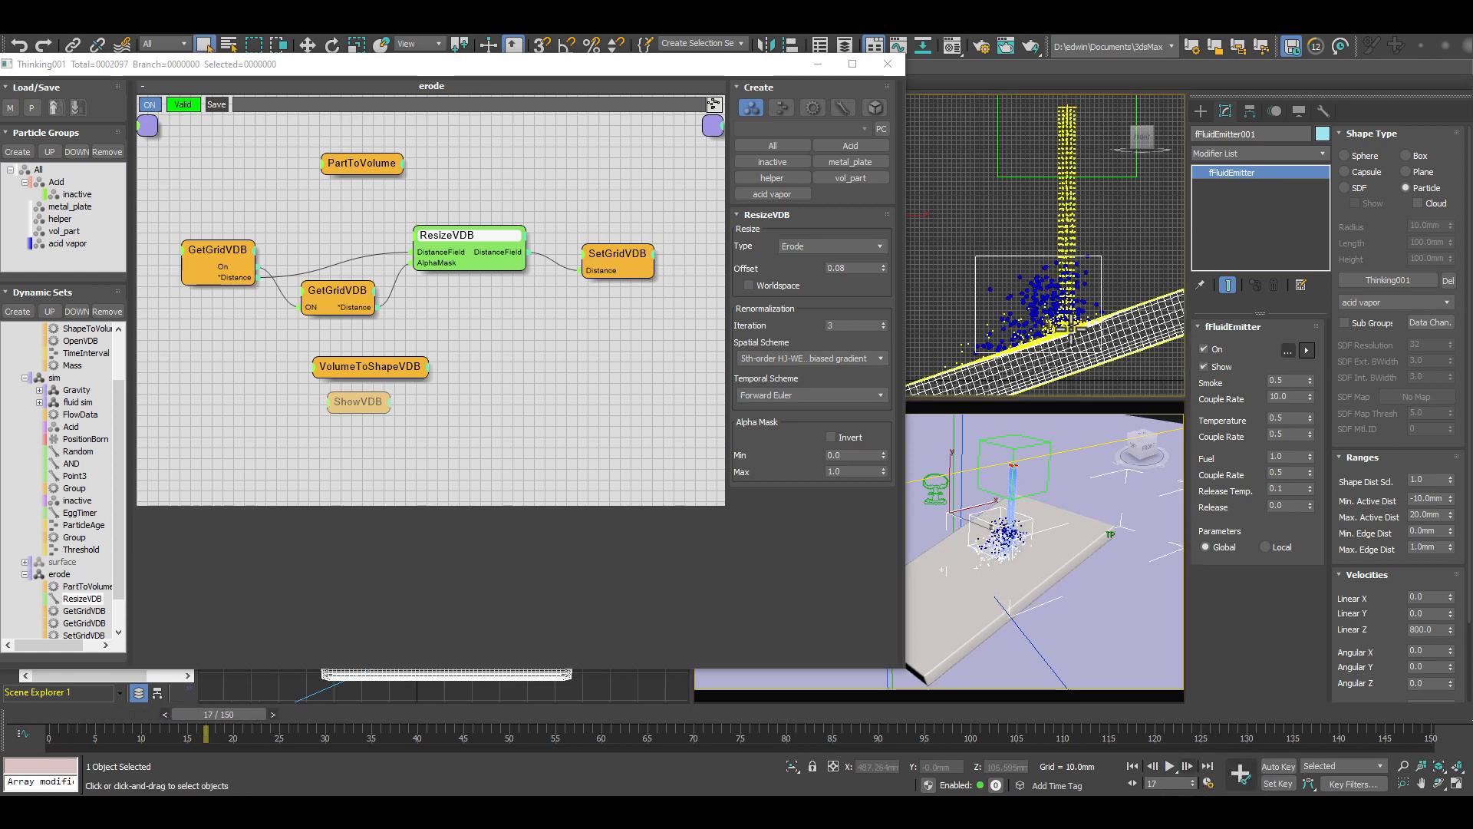
scroll(1068, 338, up, 5)
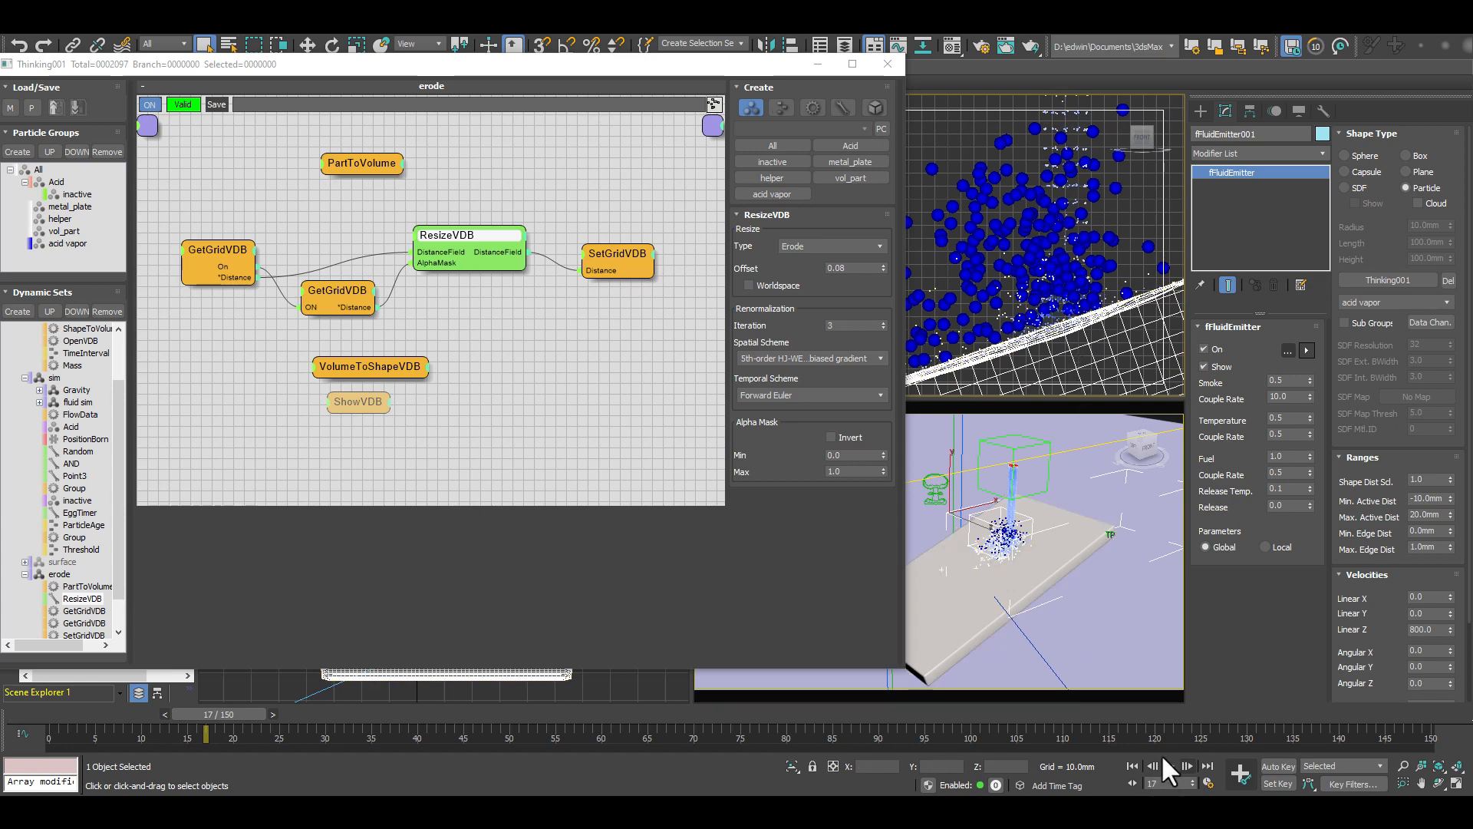
click(1170, 767)
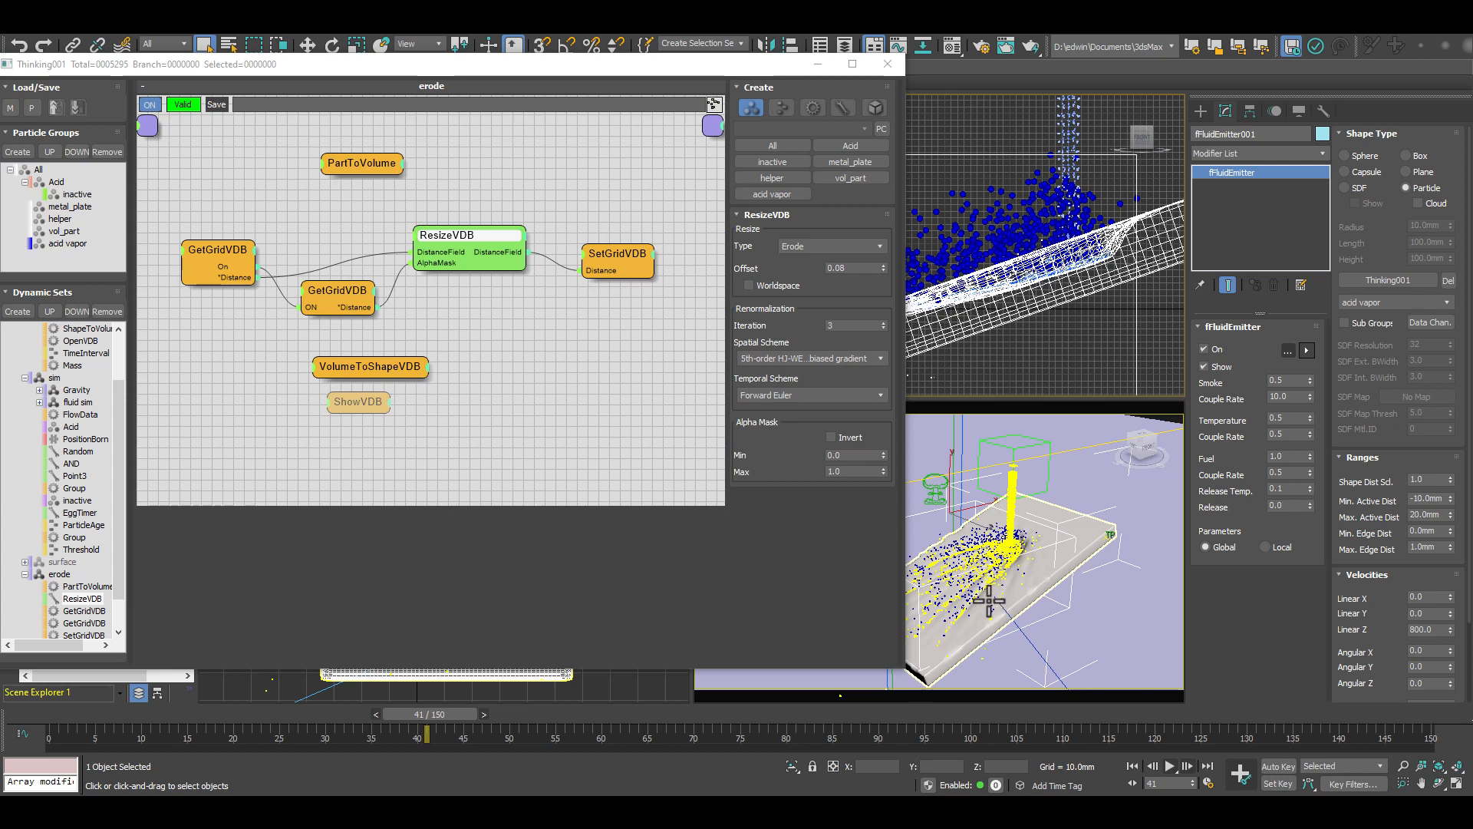
click(358, 375)
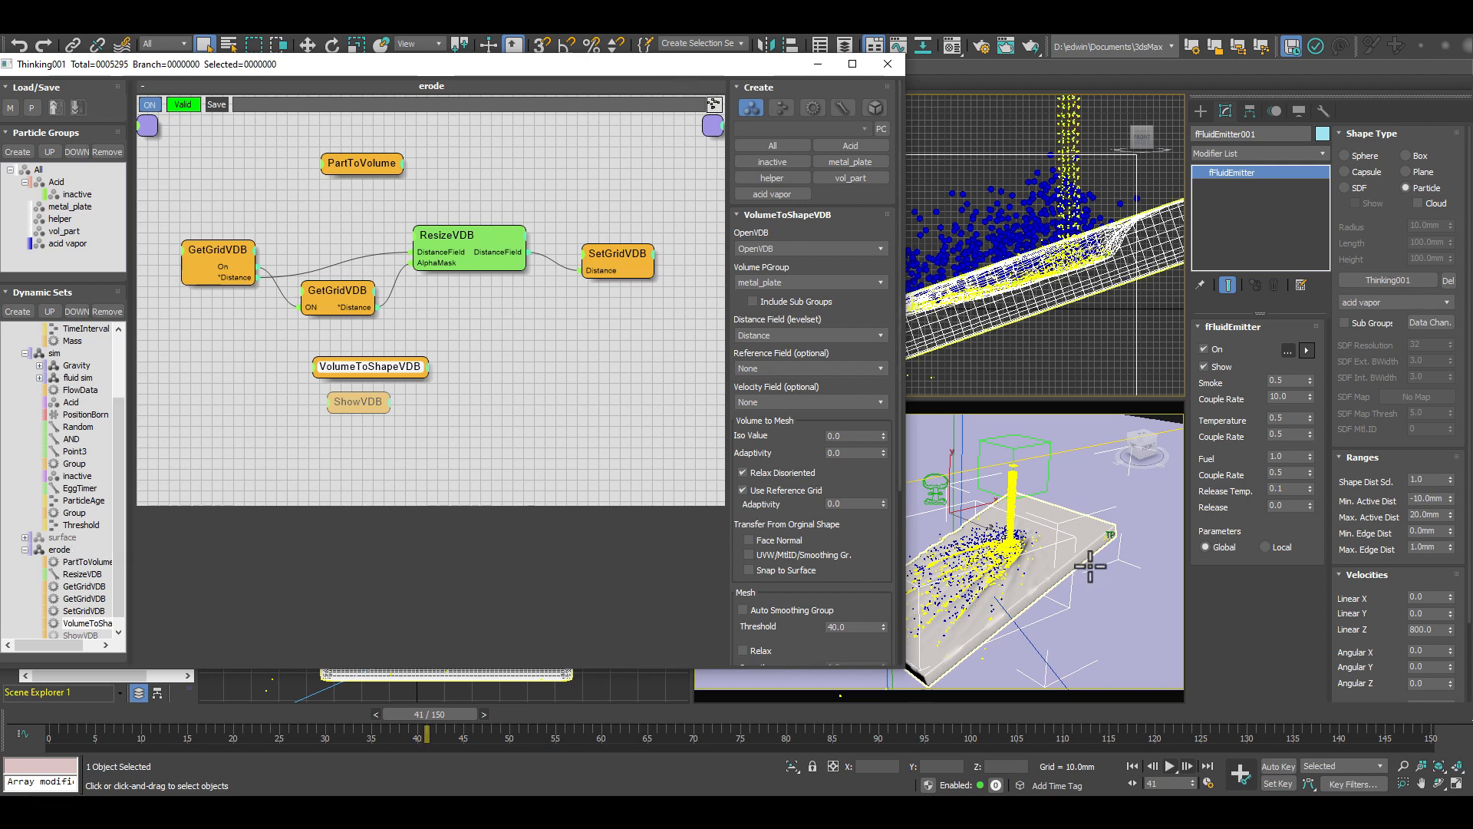
Step: Rewind to frame 0 and replay to frame 7 with the falling acid stream framed in the Front view
click(1132, 765)
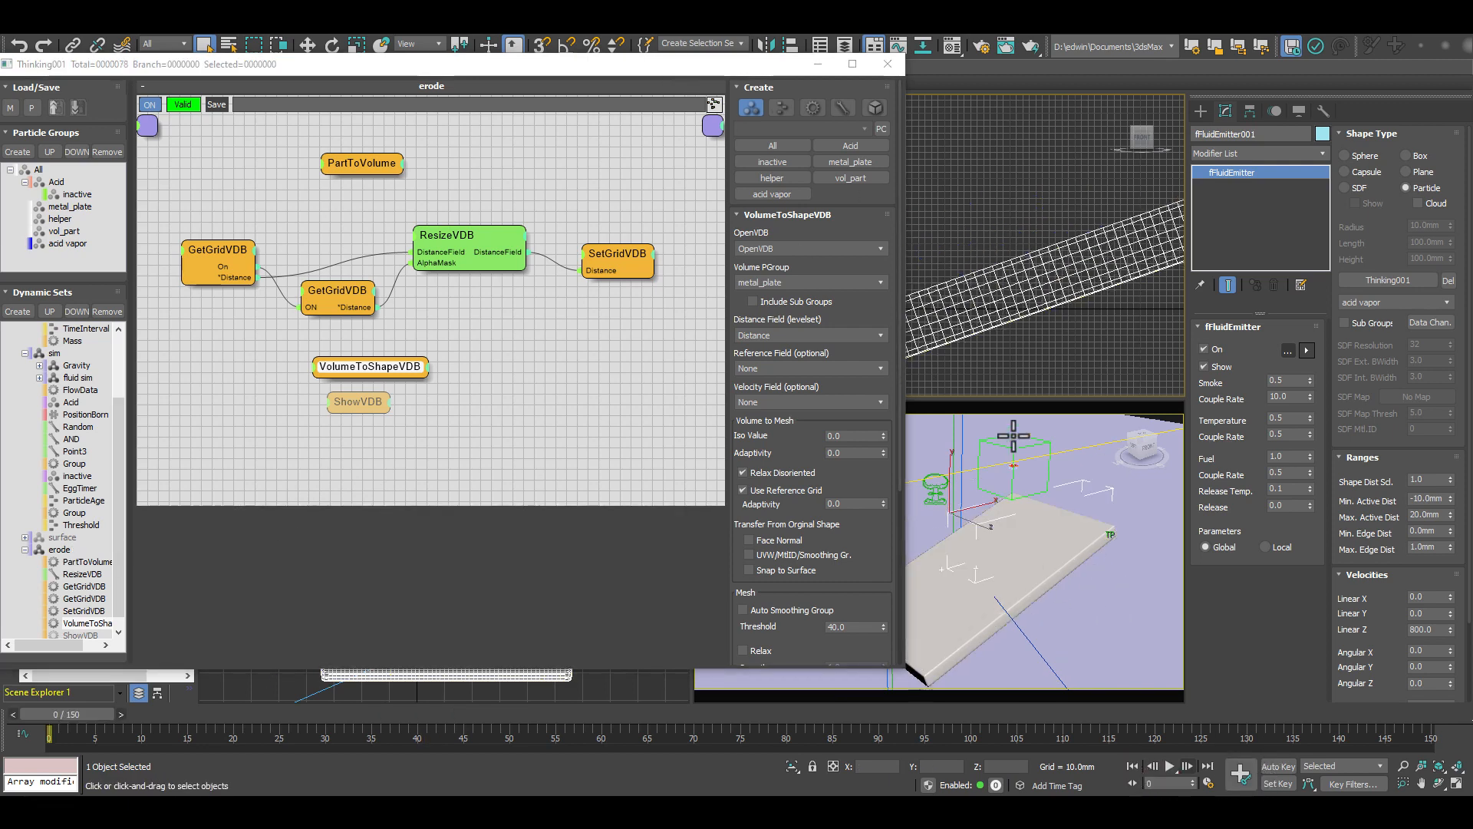
click(887, 64)
click(1170, 764)
alt+middle_drag(1141, 208, 1053, 269)
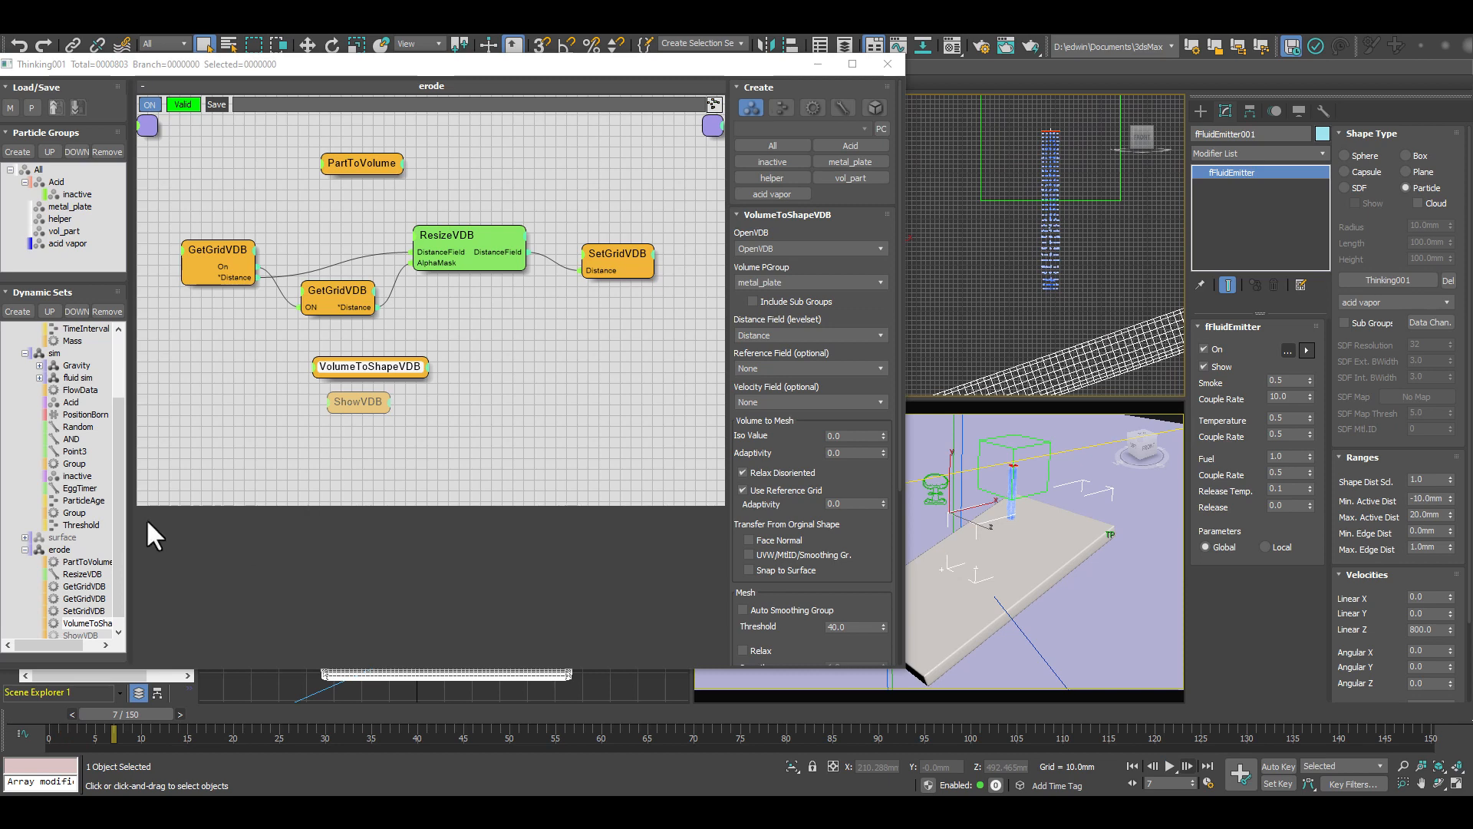
Step: Enable the surface dynamic set with its OpenVDBShape operator for the Acid group, and run the simulation to frame 16
click(62, 537)
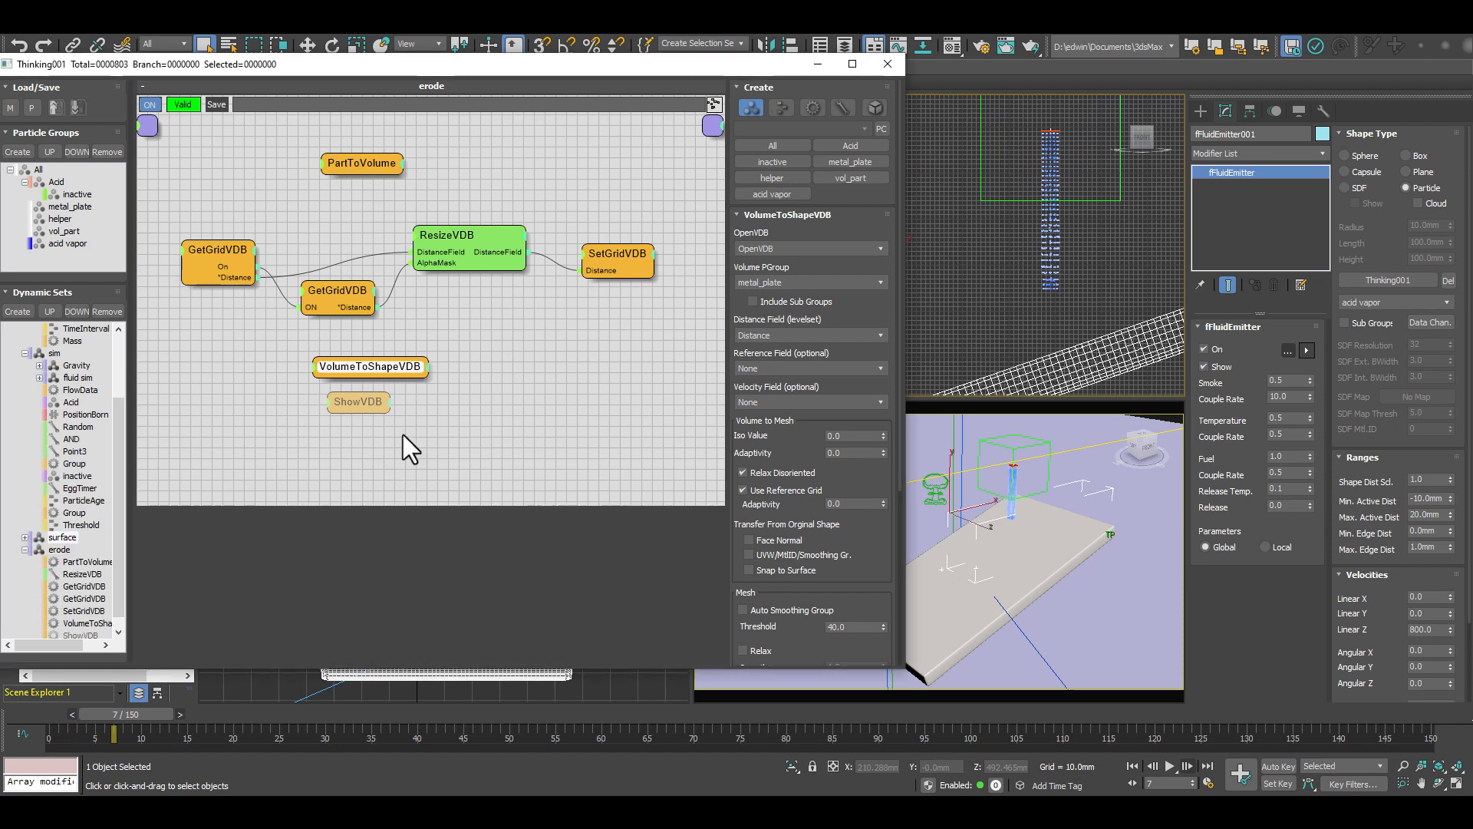
drag(355, 186, 392, 195)
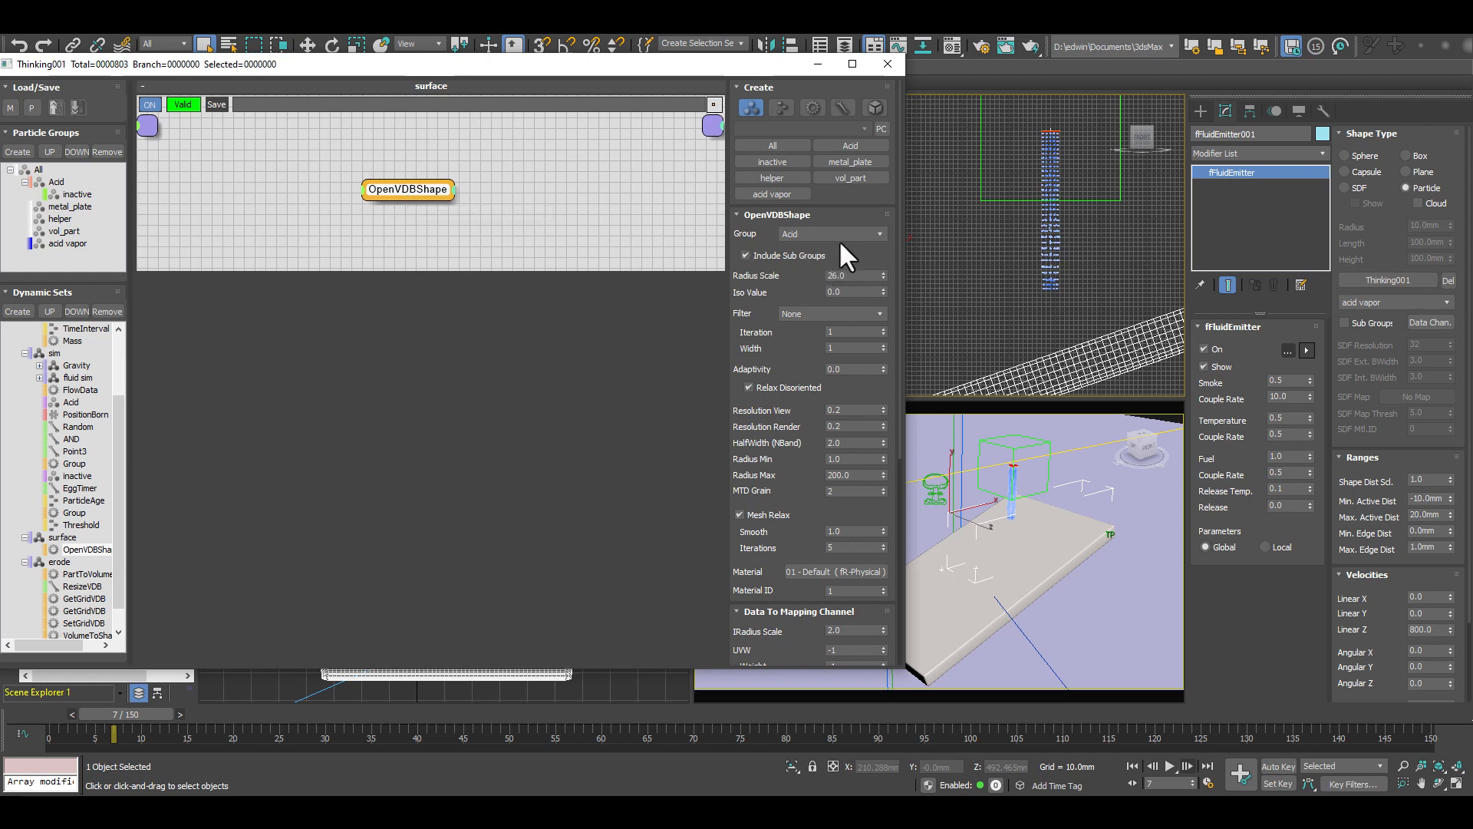
click(1185, 764)
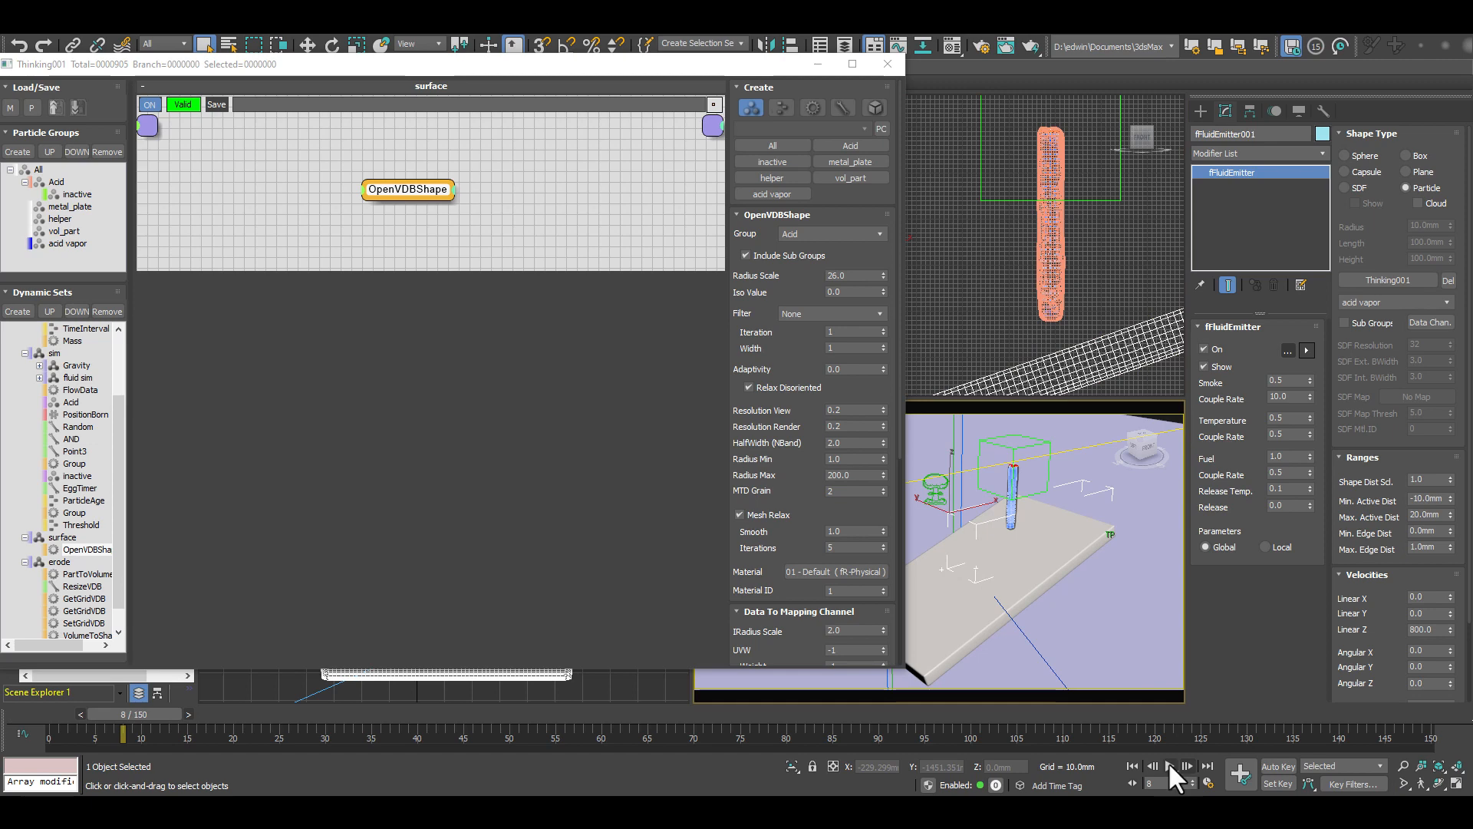
click(1167, 766)
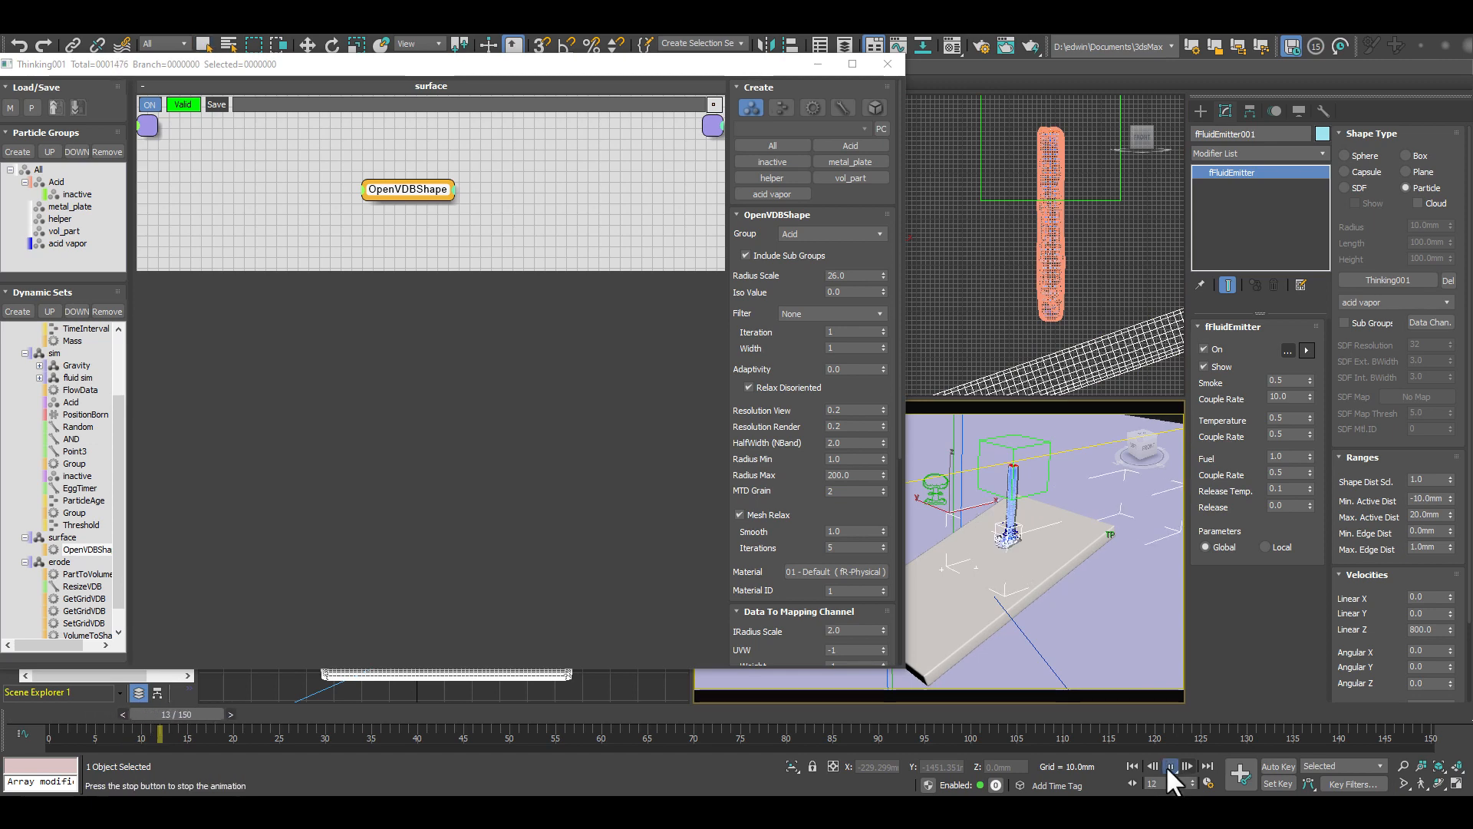
click(1167, 766)
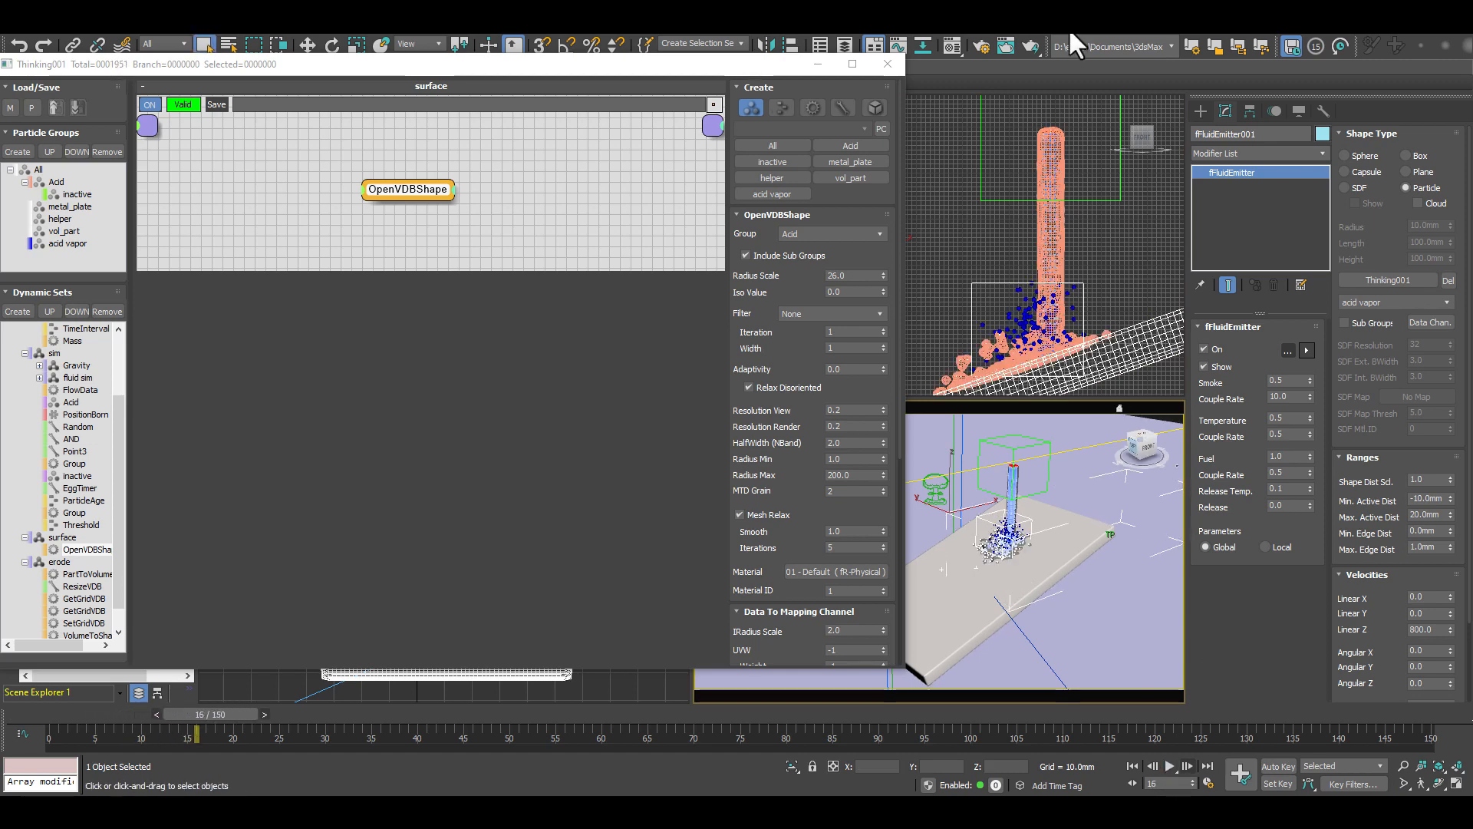
Step: Render frame 16 to check the meshed acid, and close the framebuffer and the node graph window
click(1030, 46)
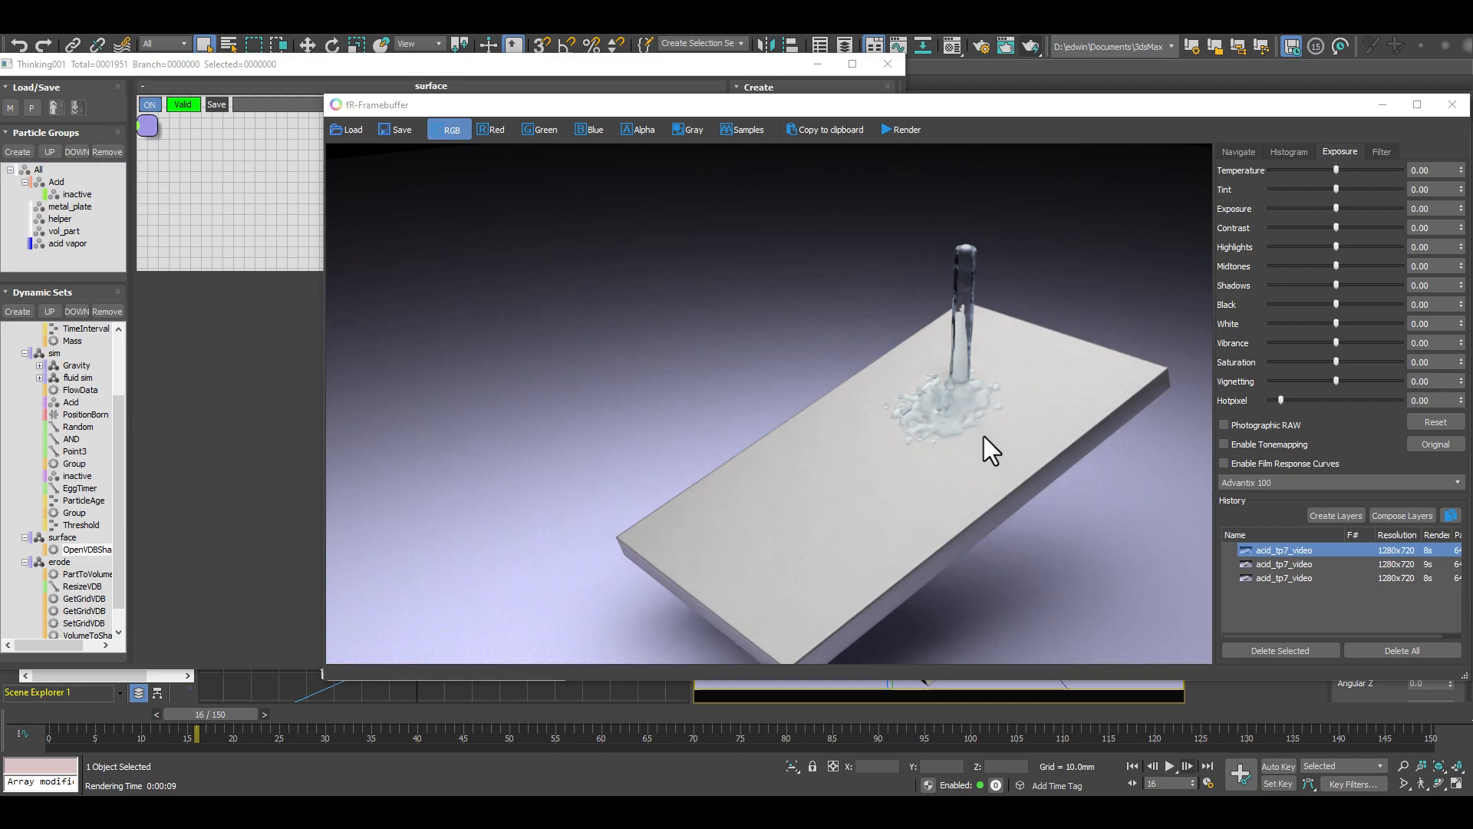
click(1462, 101)
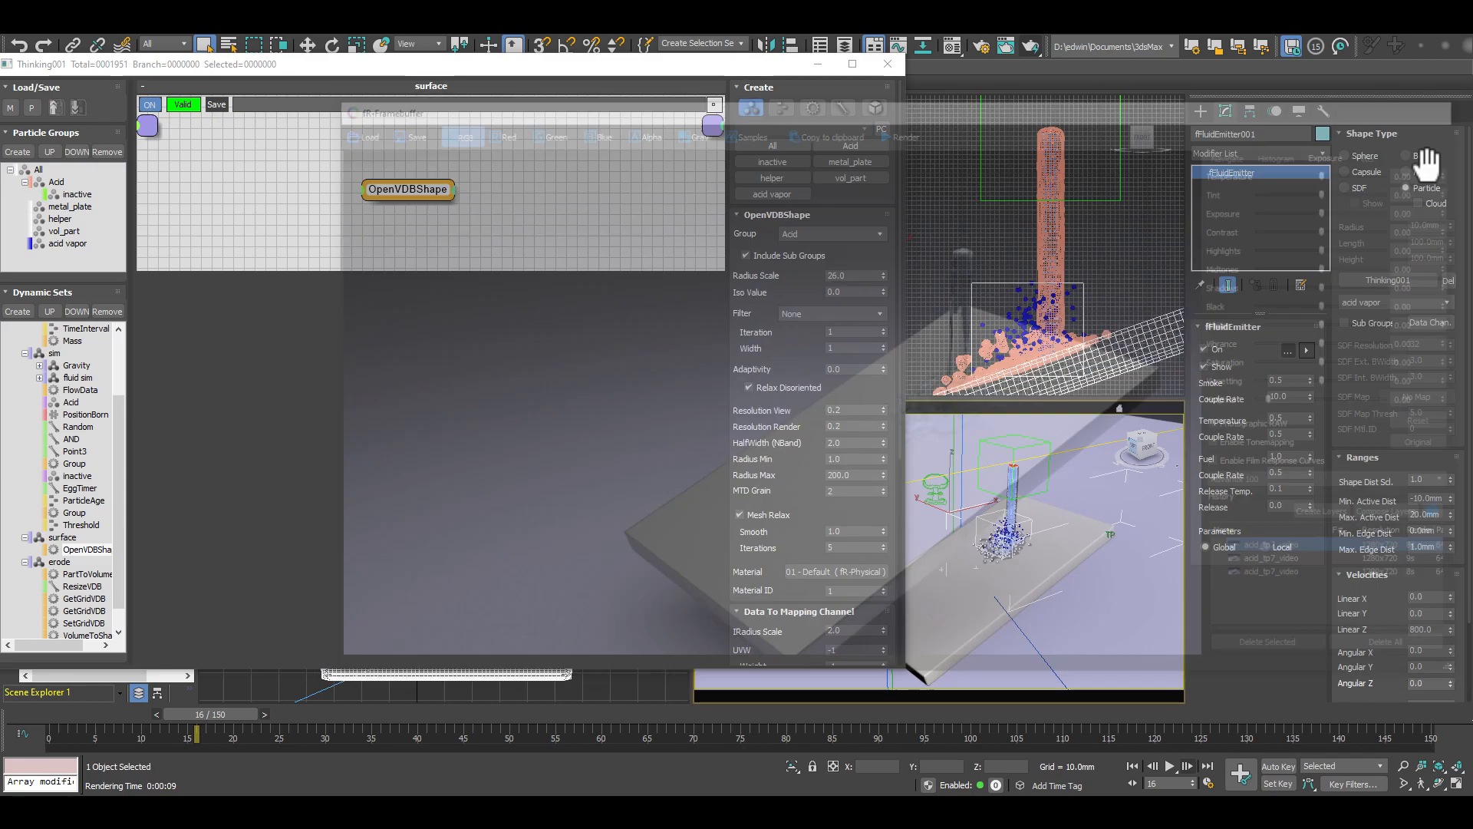
click(888, 63)
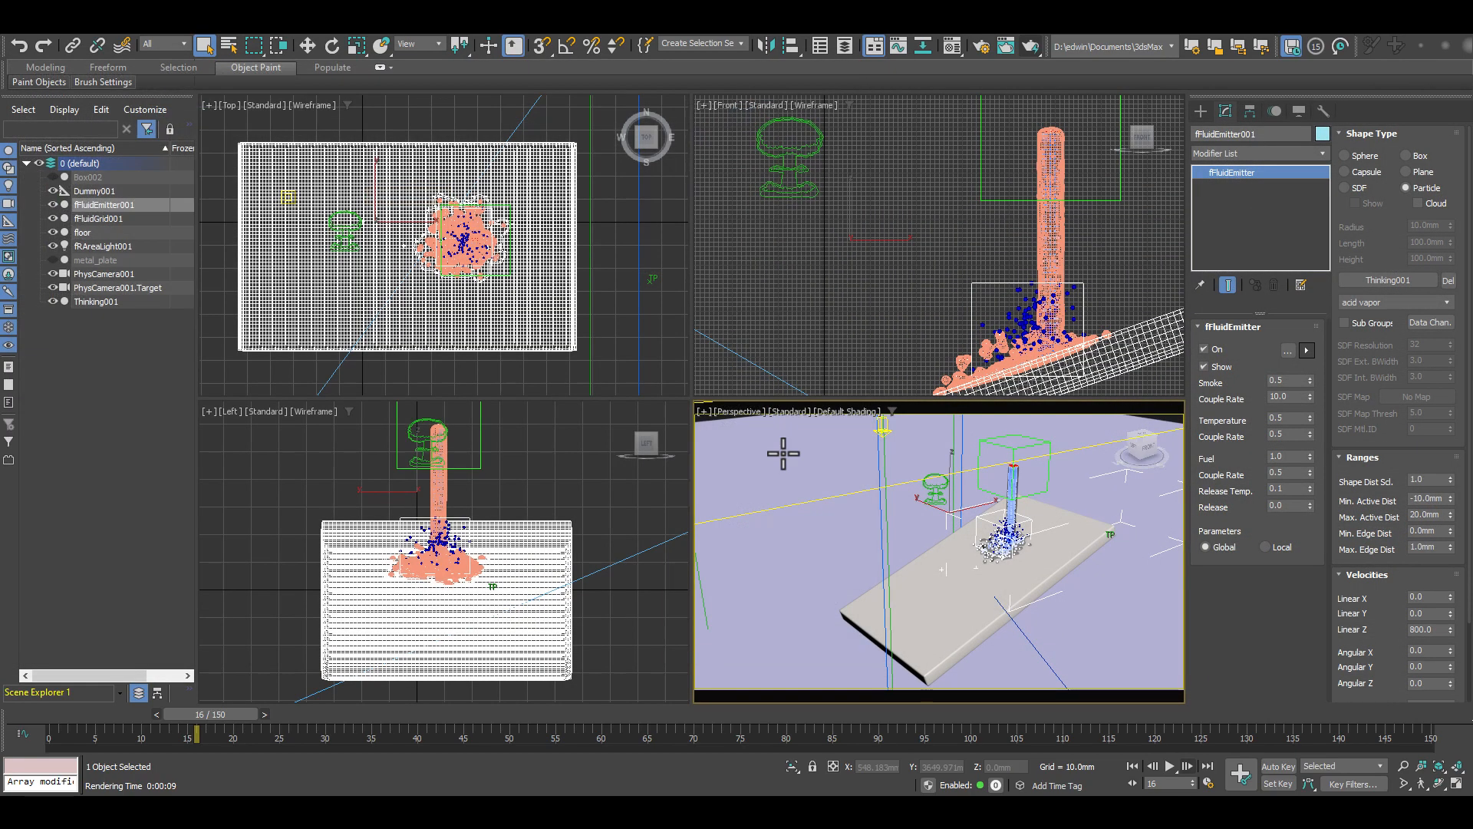
Step: Select ffluidGrid001, run its finalFluid smoke preview and bring up the Advection parameters
click(102, 218)
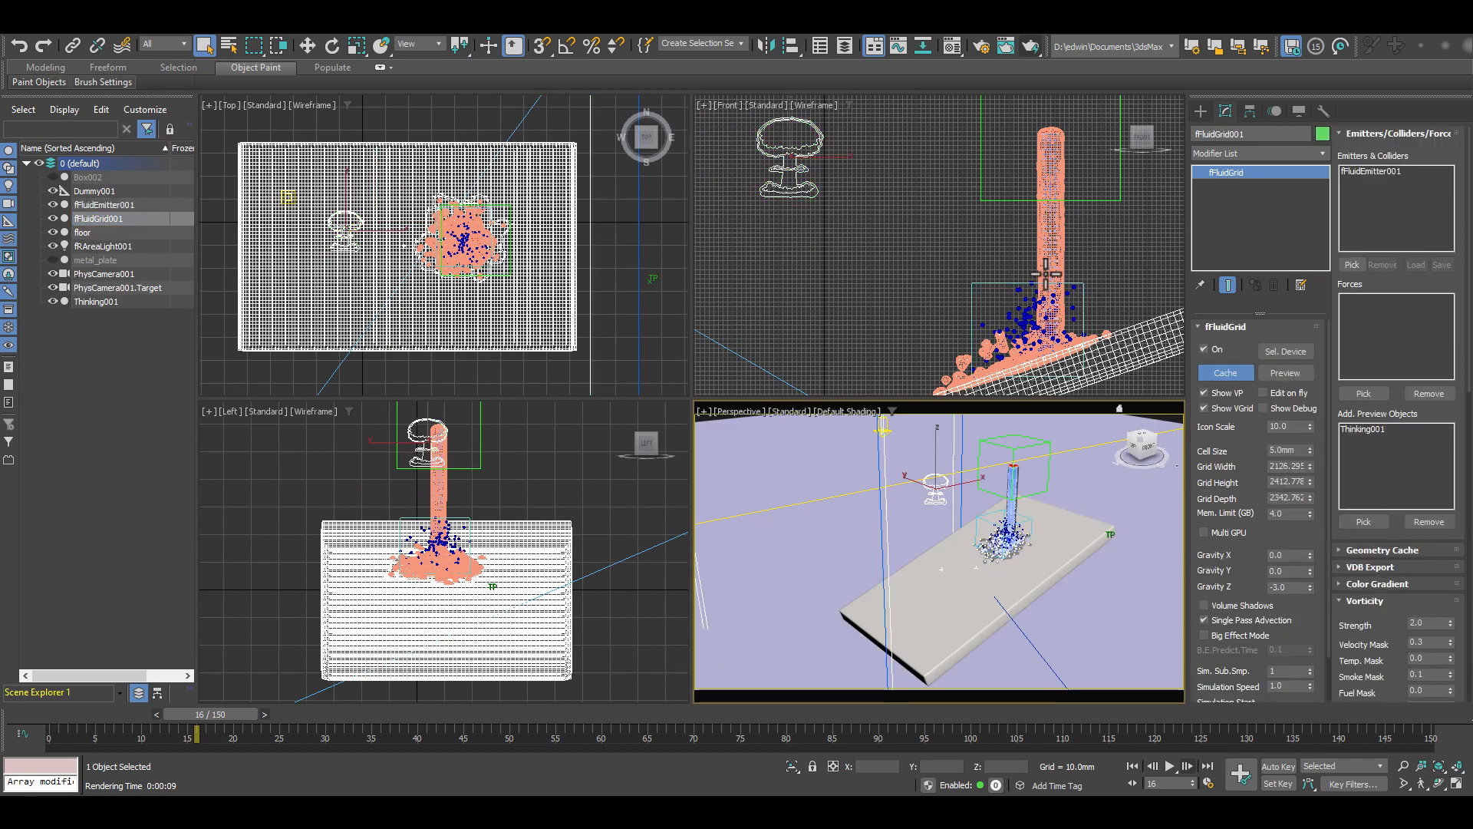
scroll(1032, 302, up, 2)
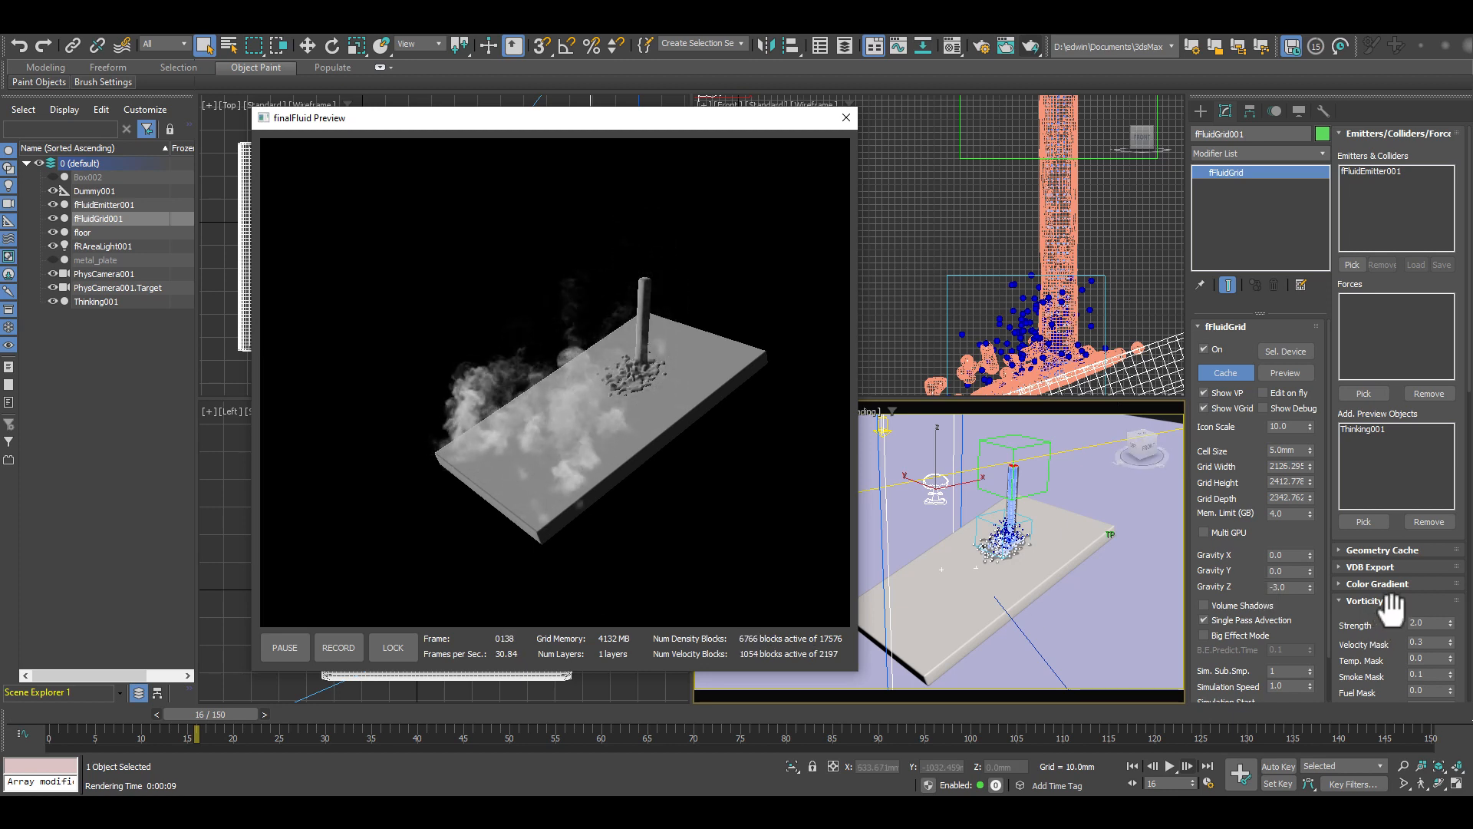
scroll(1390, 515, down, 5)
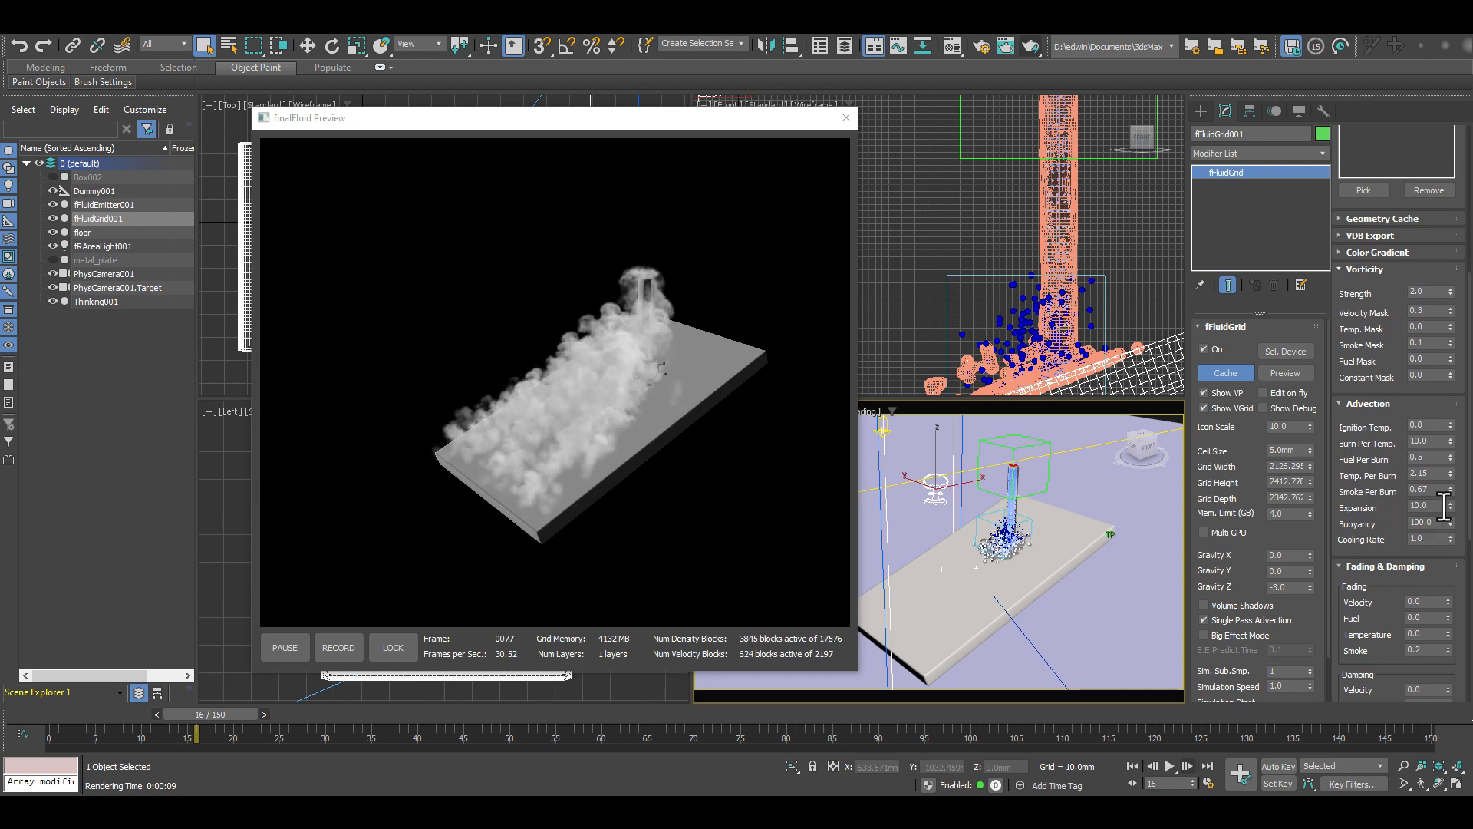
Step: Try Buoyancy values of 10 and 1 in the running smoke preview, and set Buoyancy back to 100
double_click(1424, 522)
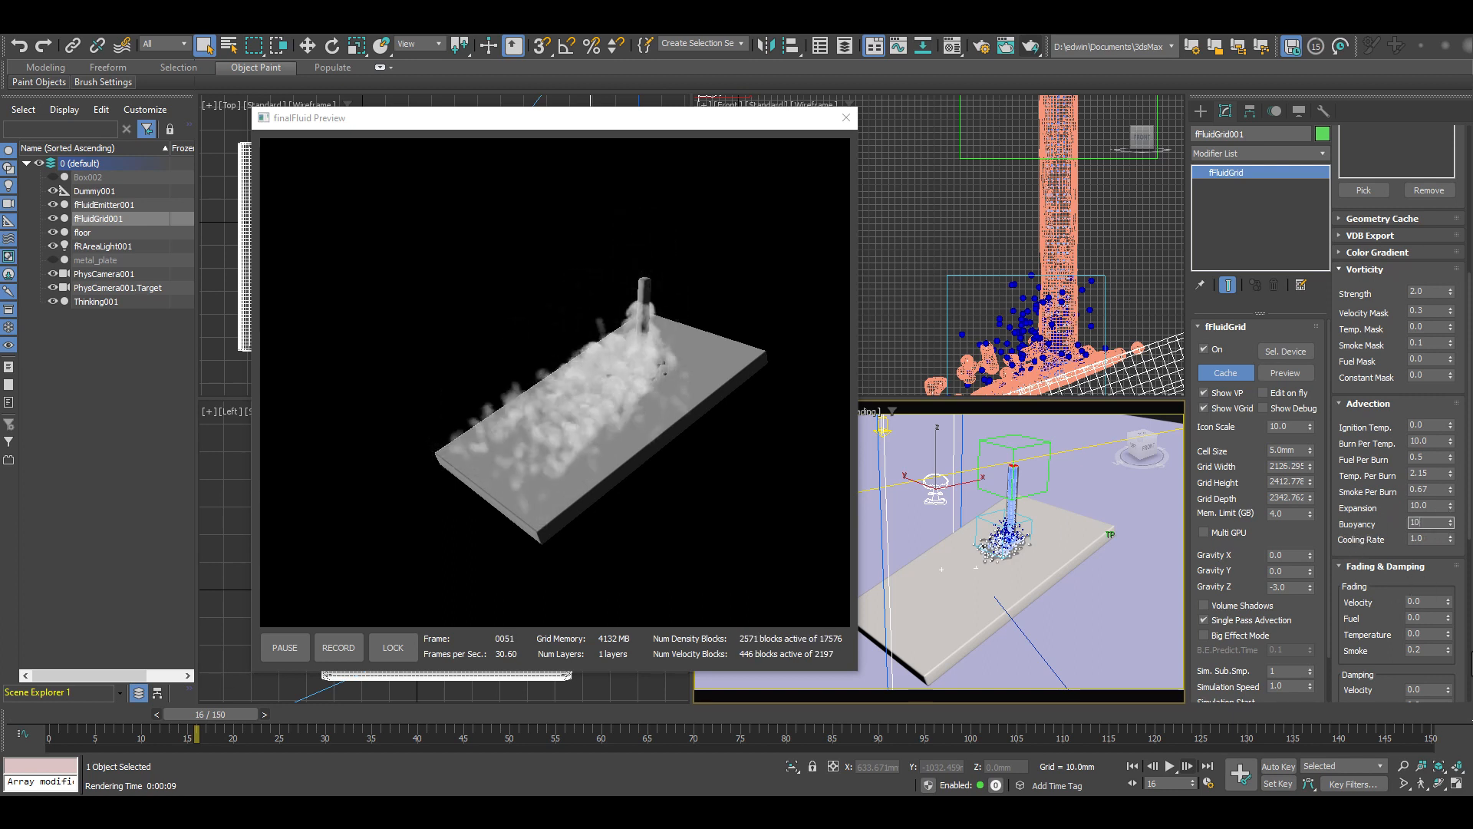
text(10)
key(Return)
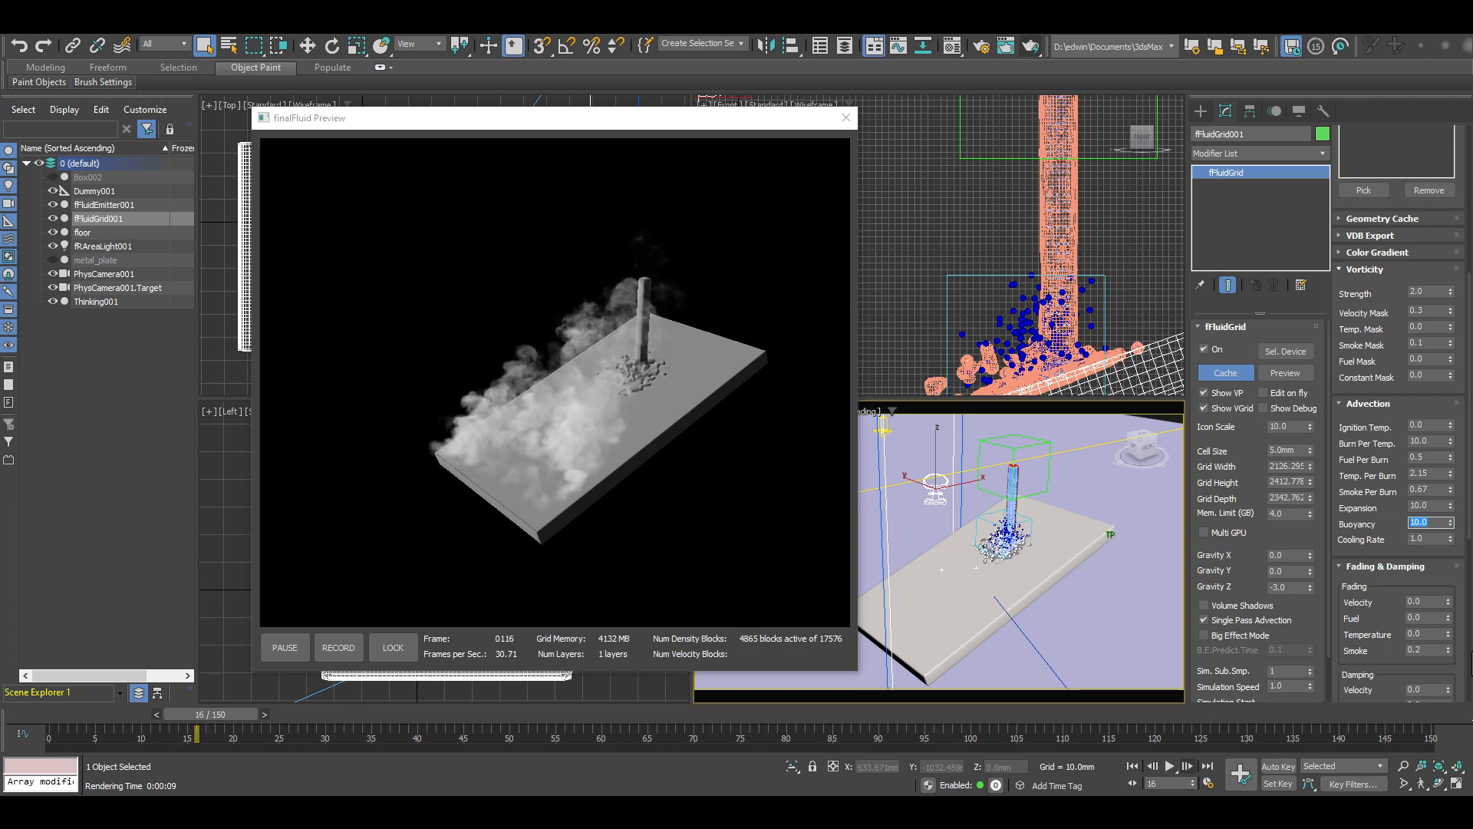
text(1)
key(Return)
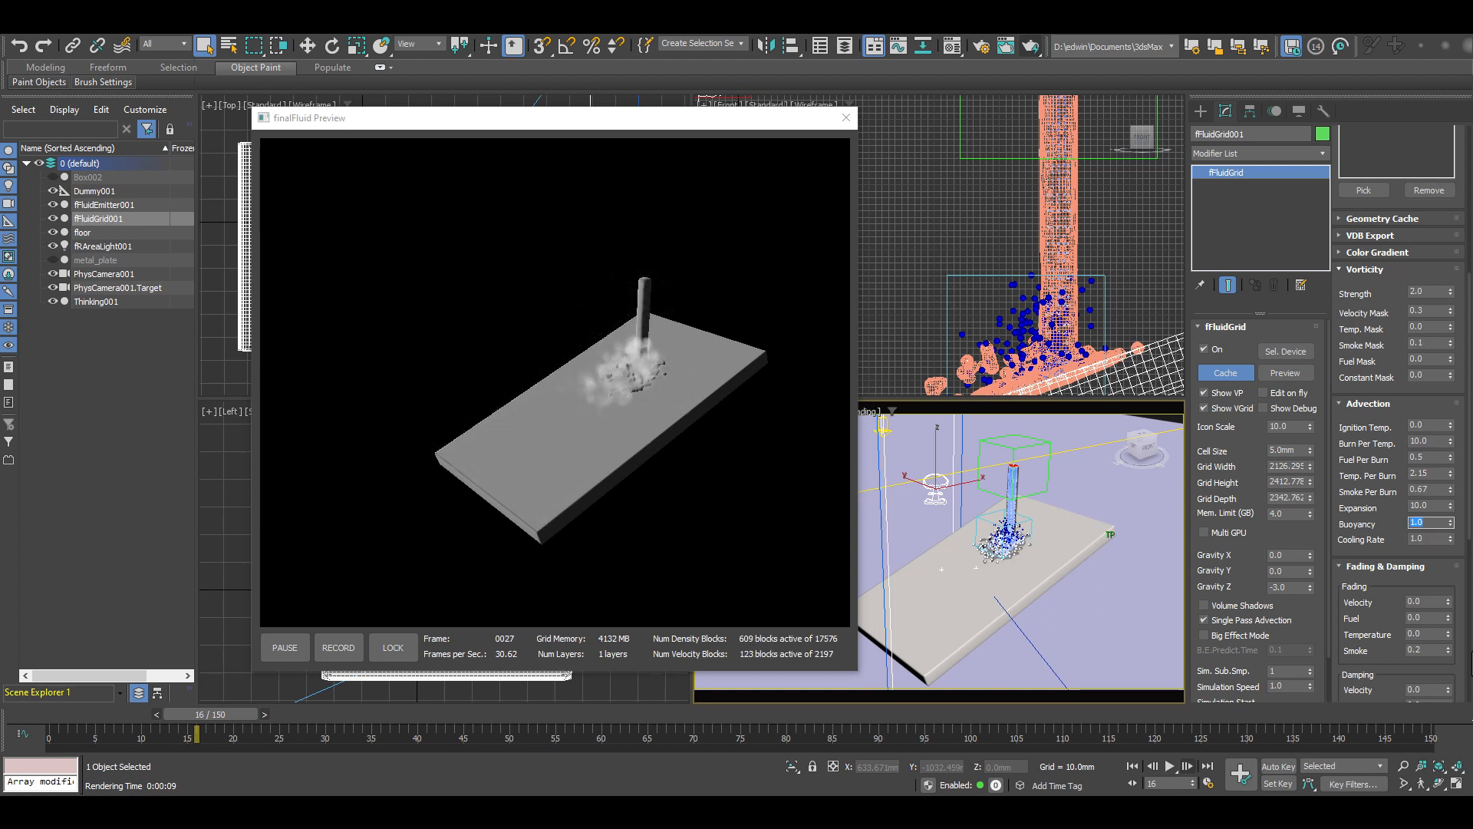
text(100)
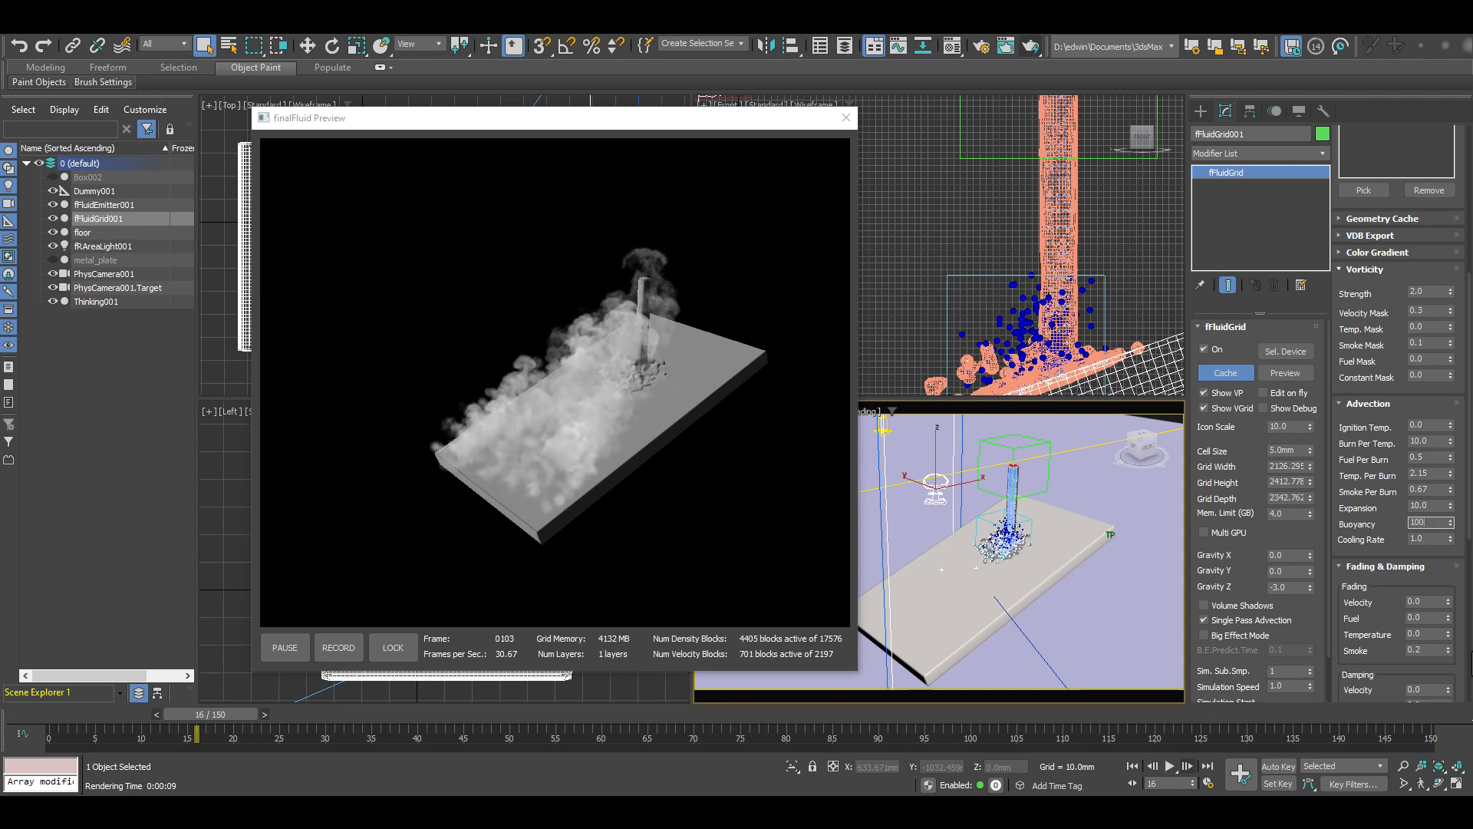
key(Return)
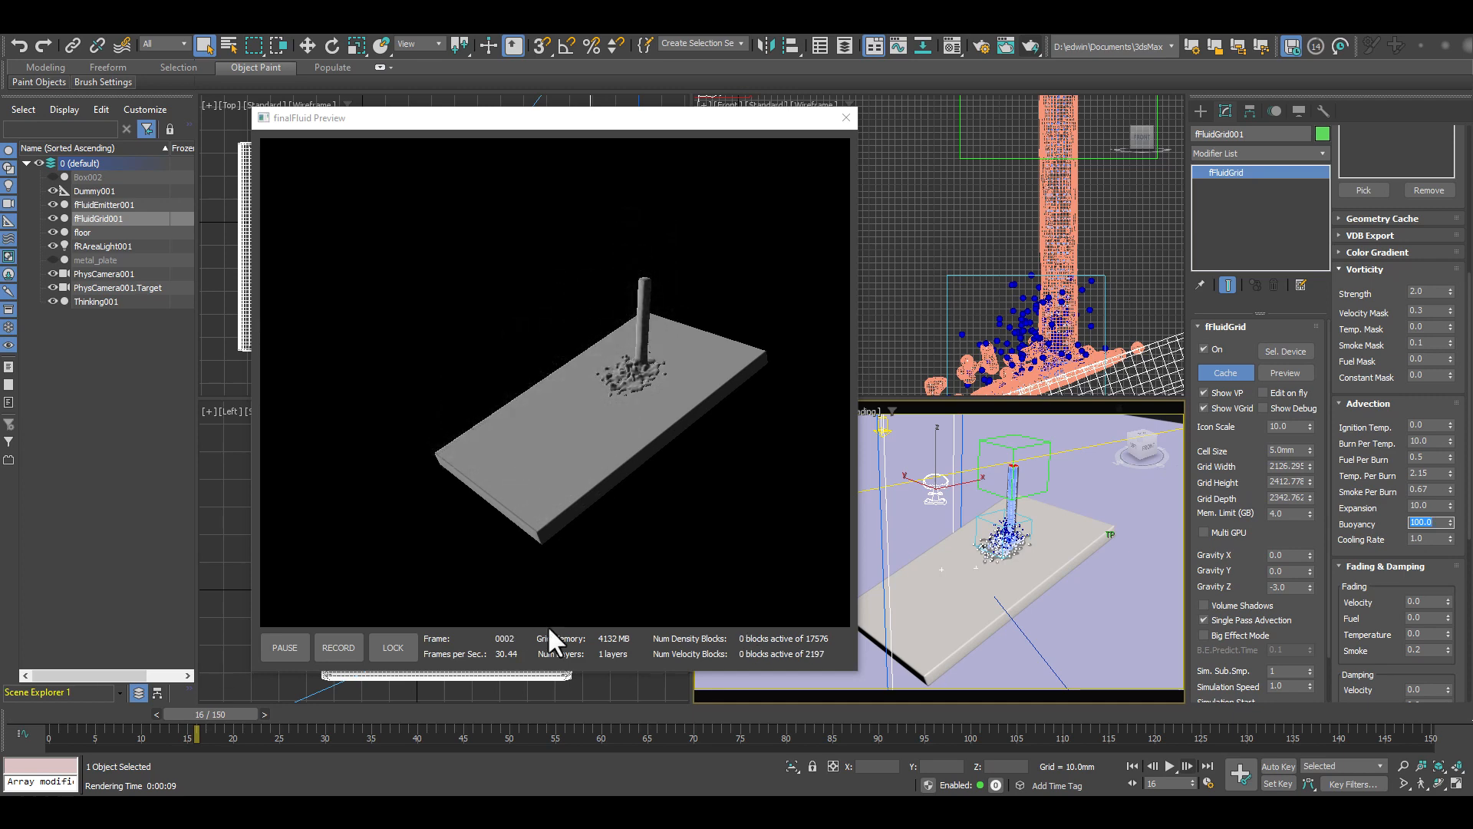
Step: Close the finalFluid preview and rewind the animation to frame 0
click(847, 117)
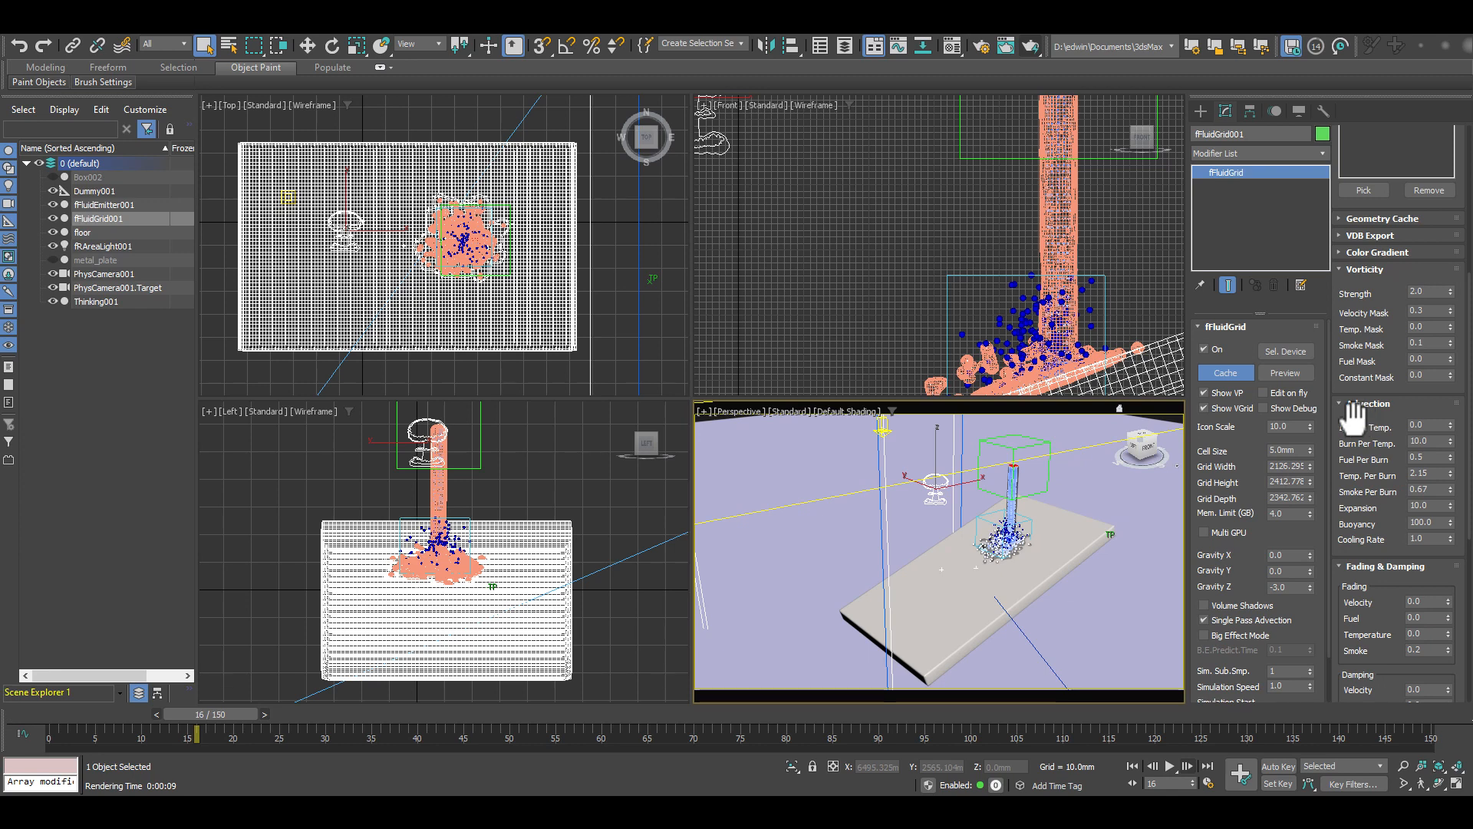
click(1134, 765)
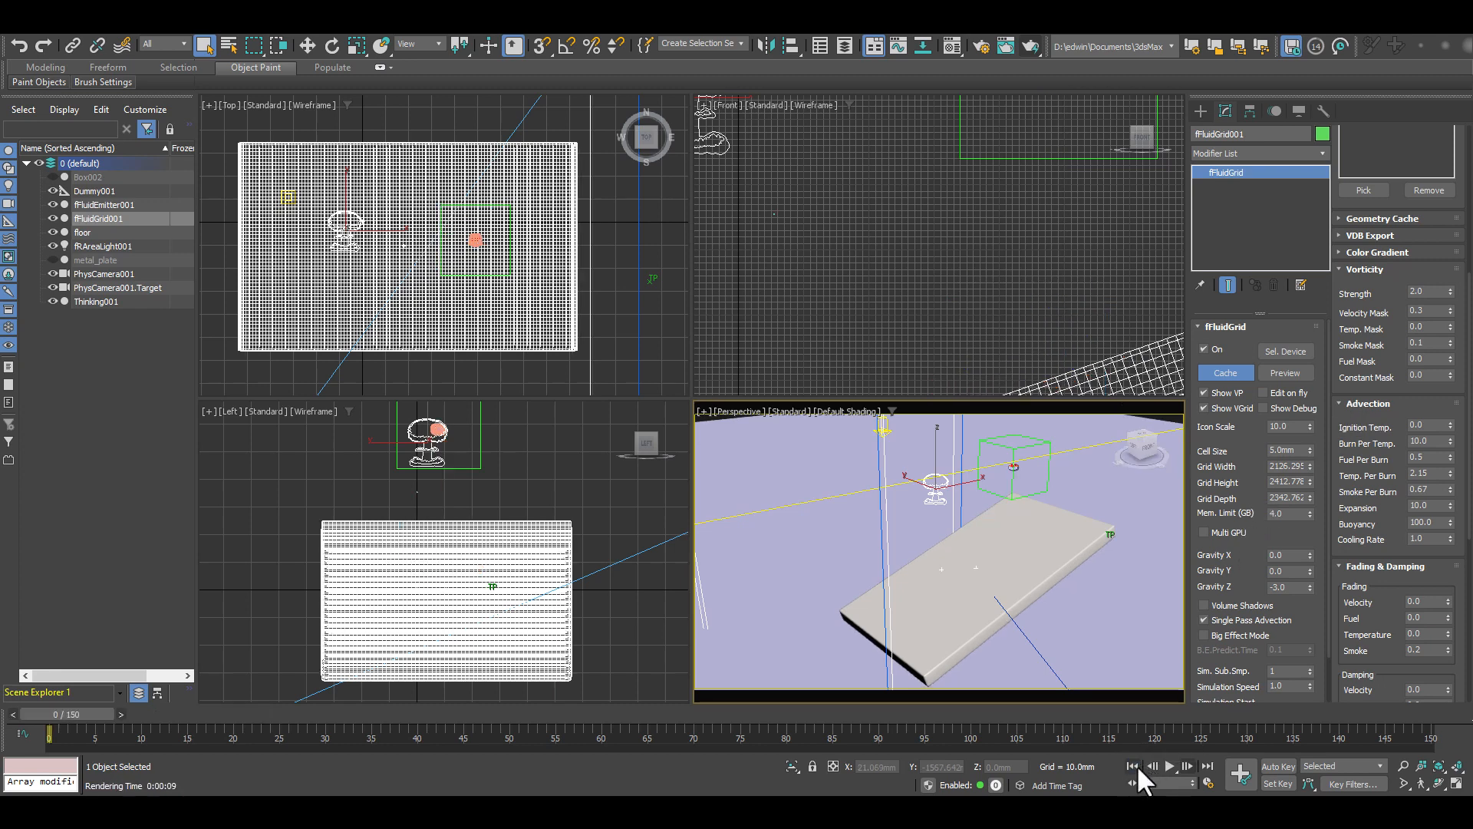